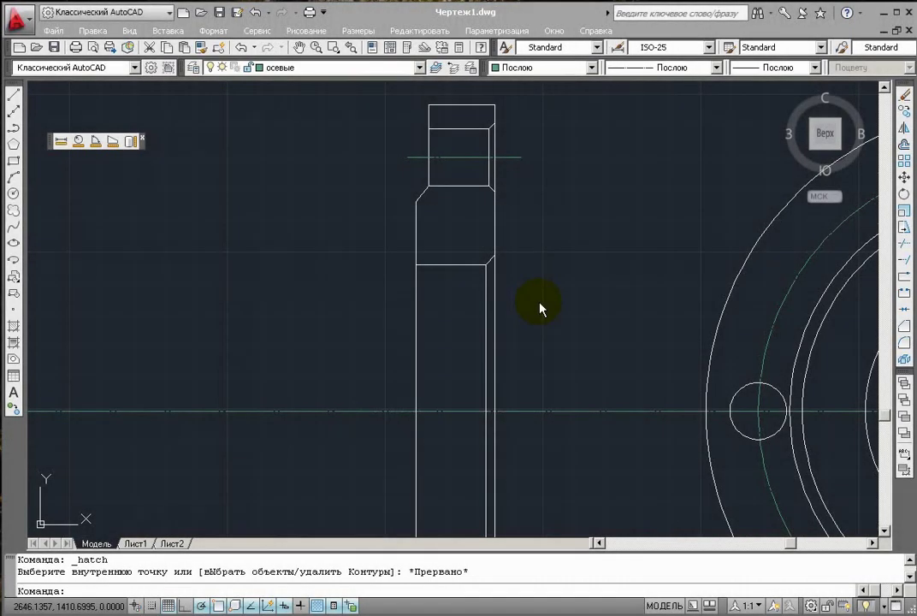
Step: Switch the current layer from осевые to тонкие in the Layers toolbar dropdown
click(420, 68)
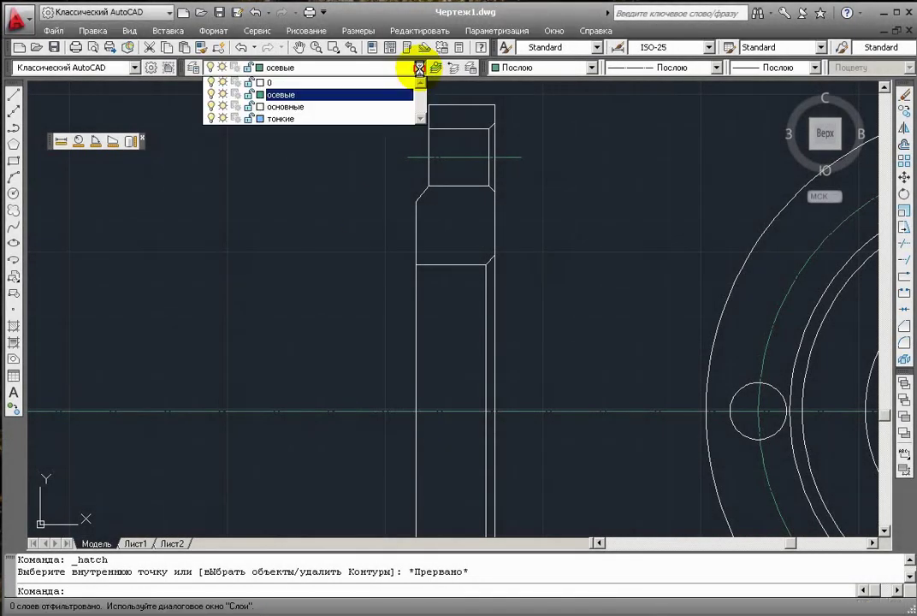
click(350, 117)
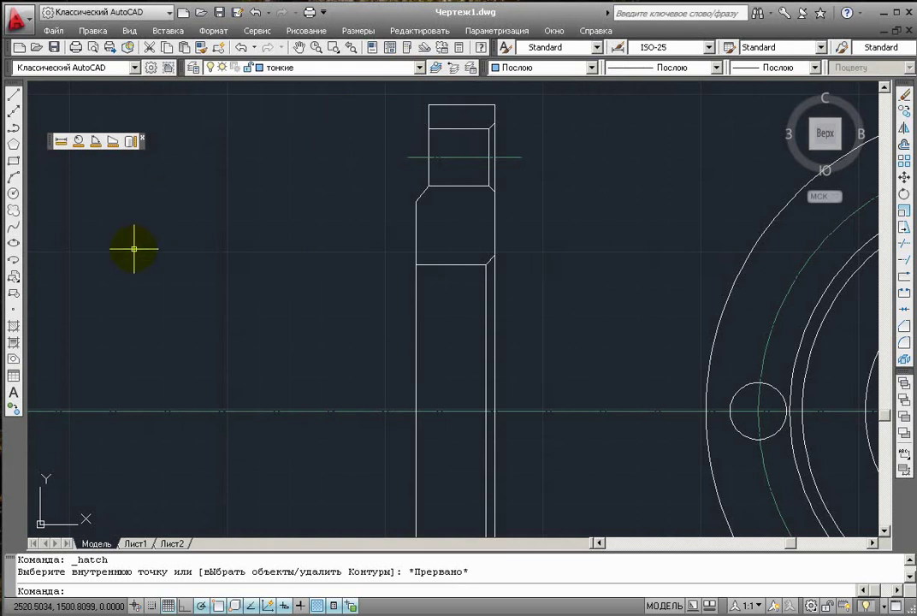
Step: Start a hatch and choose the ANSI31 pattern from the ANSI patterns
click(14, 326)
click(384, 206)
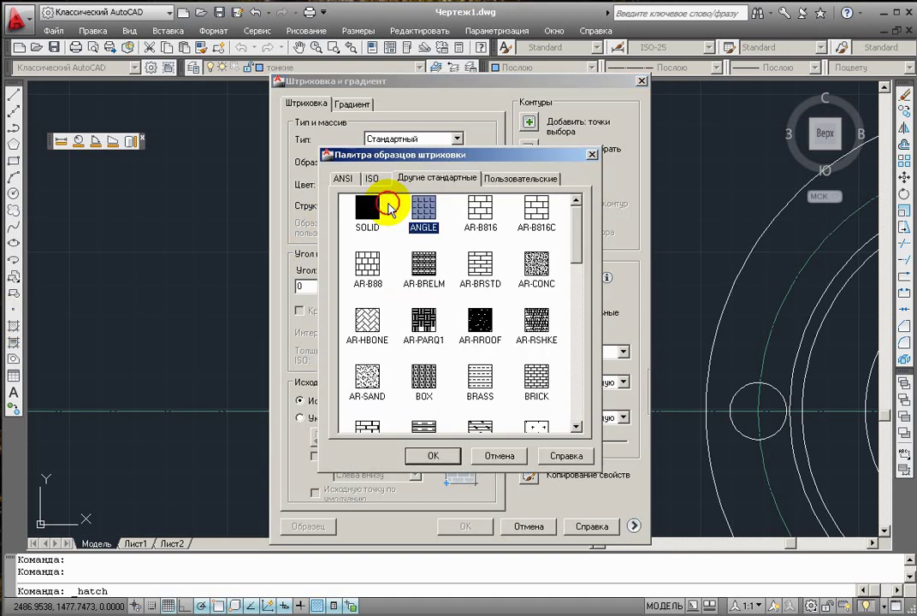
click(371, 179)
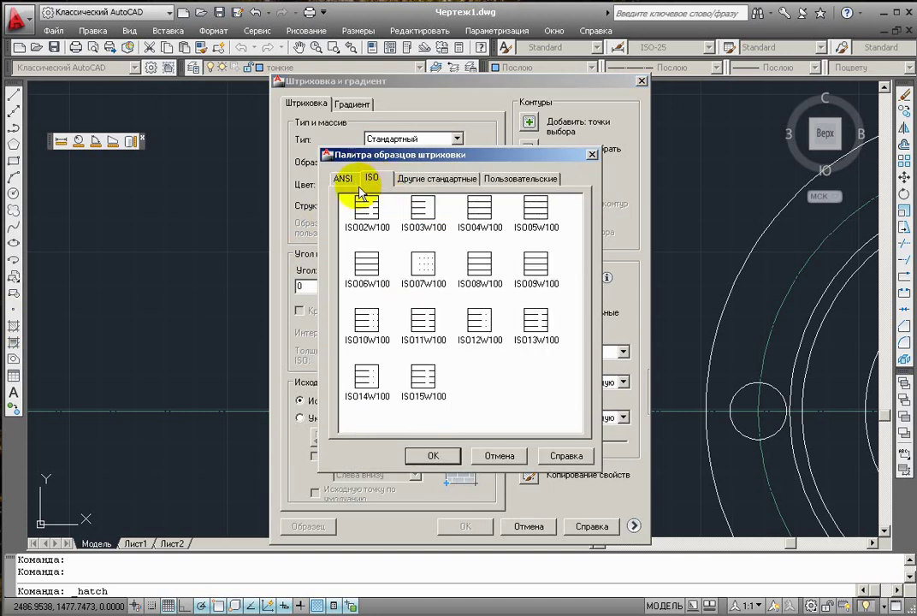
click(345, 179)
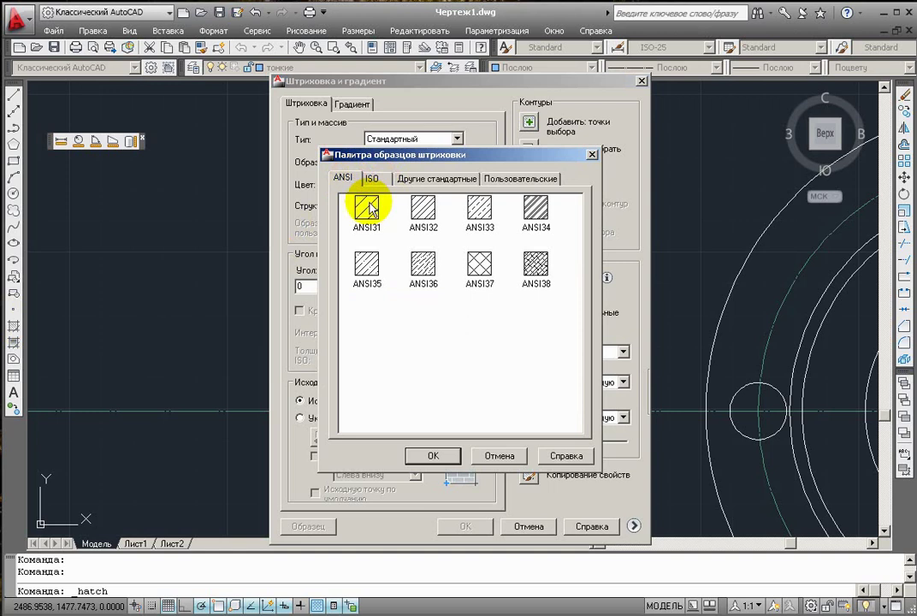
click(376, 214)
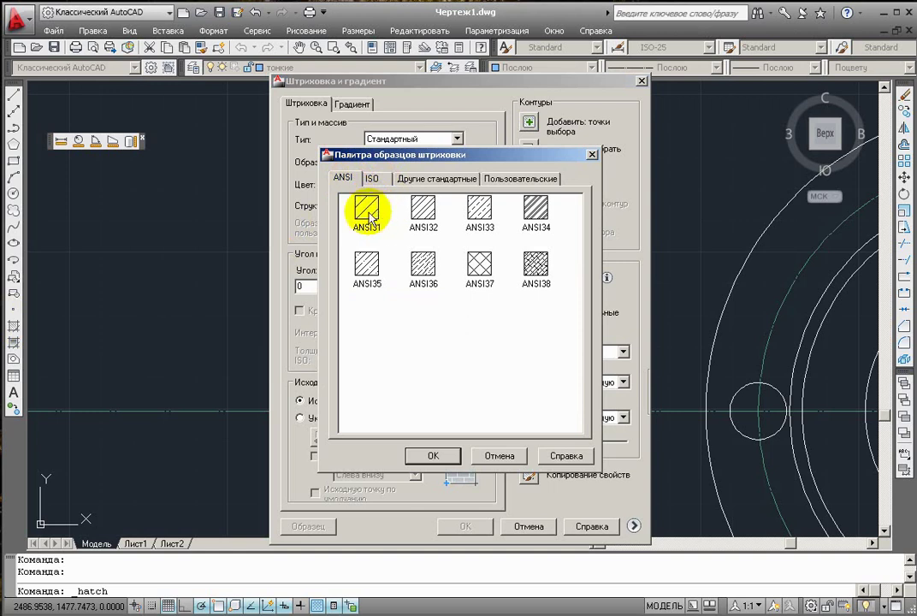
click(429, 455)
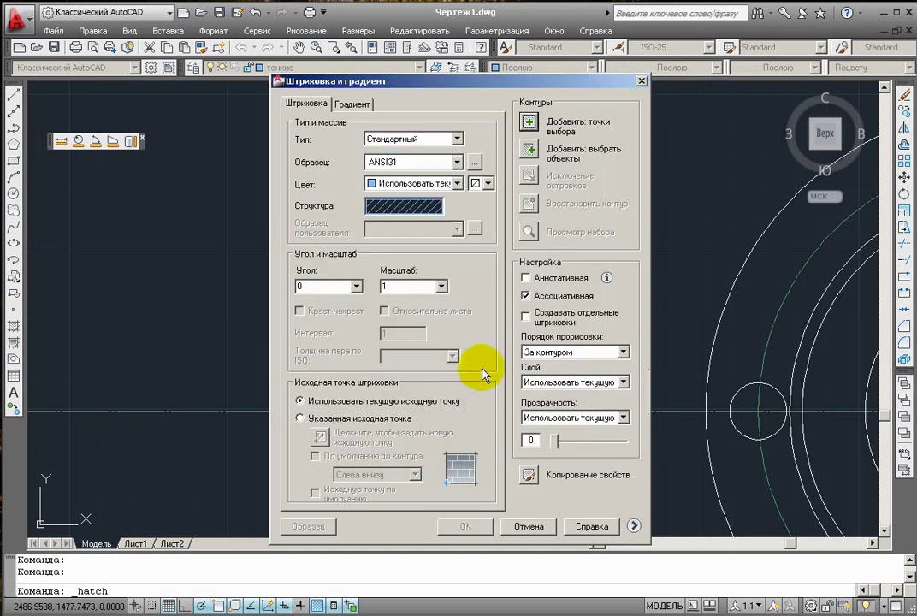
Step: Pick the five cut section areas at the top and bottom of the side view
click(530, 125)
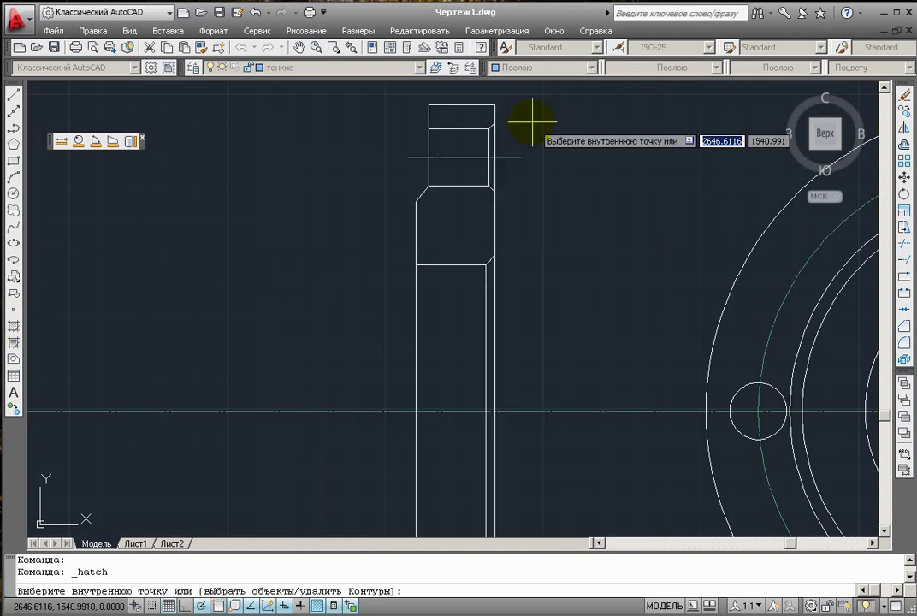
scroll(463, 219, down, 2)
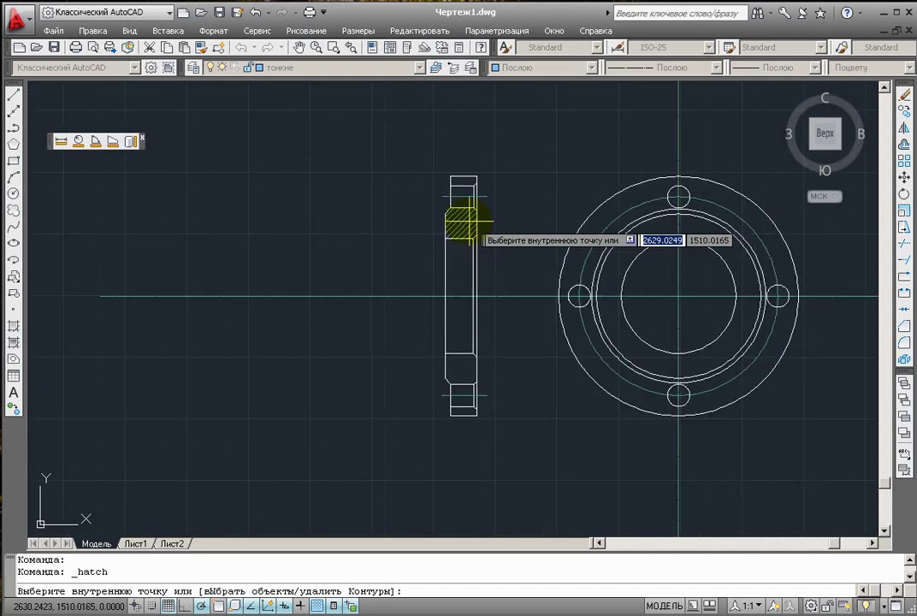
scroll(469, 240, up, 3)
click(460, 160)
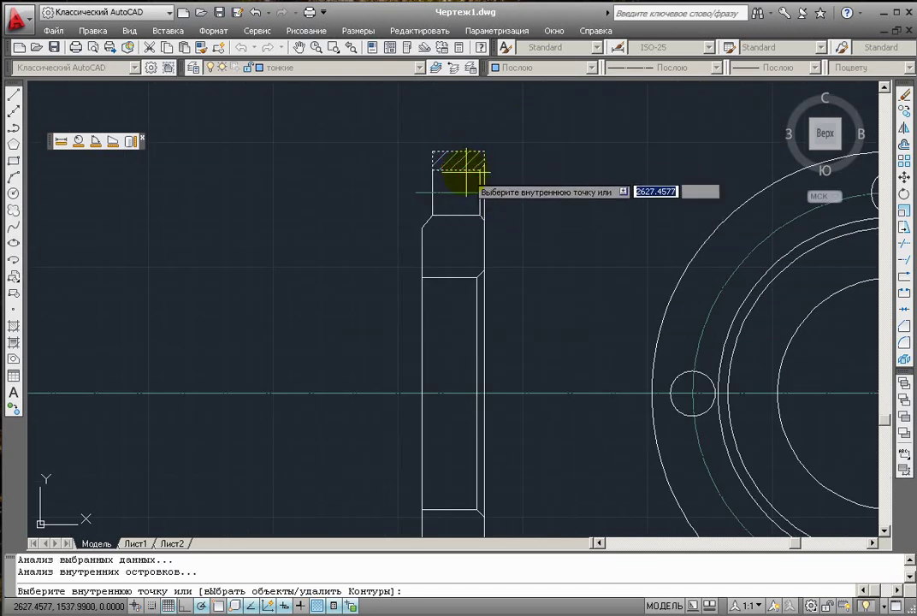
click(473, 268)
scroll(473, 268, down, 2)
click(465, 443)
click(467, 484)
scroll(467, 485, up, 3)
click(459, 498)
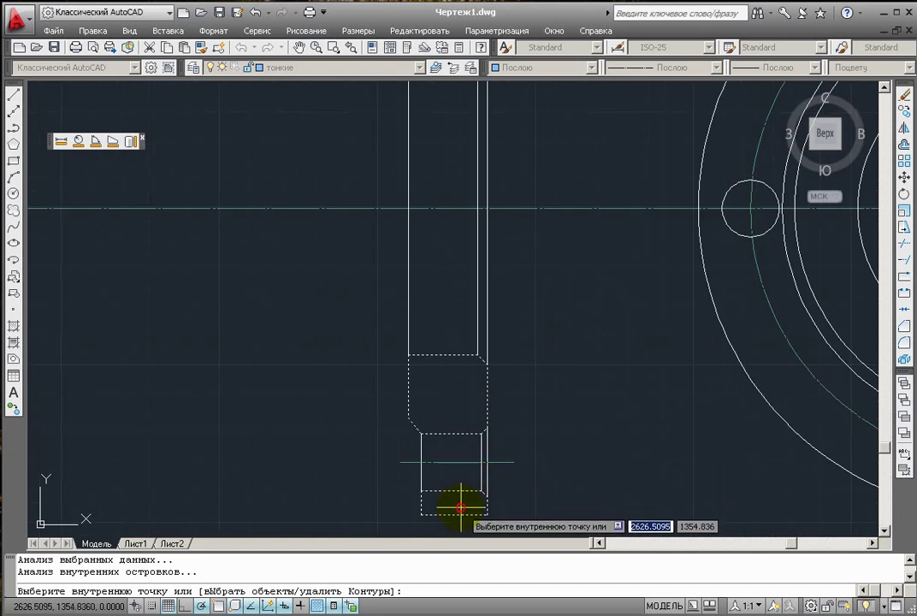
Step: Apply the ANSI31 hatch to the picked sections and recentre both flange views
key(Return)
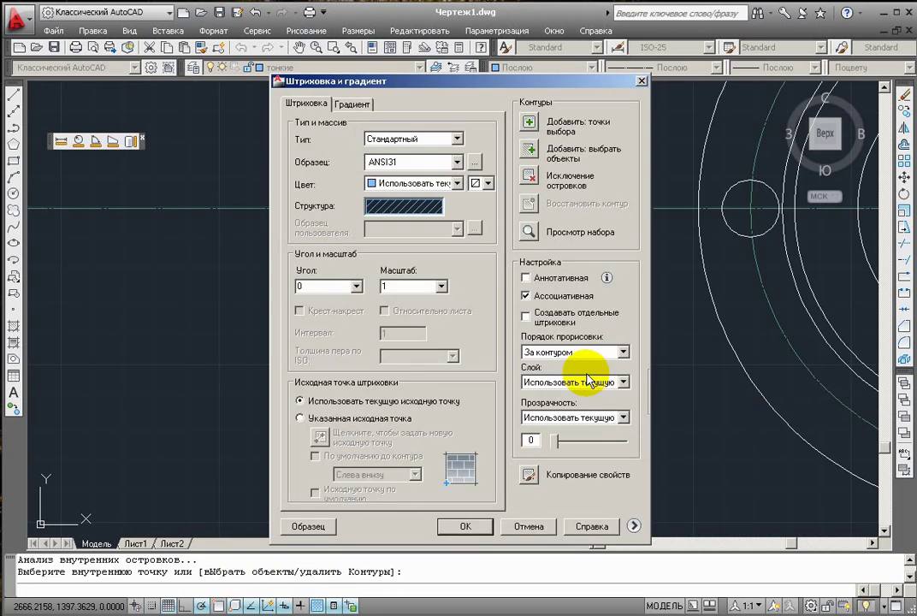
click(469, 582)
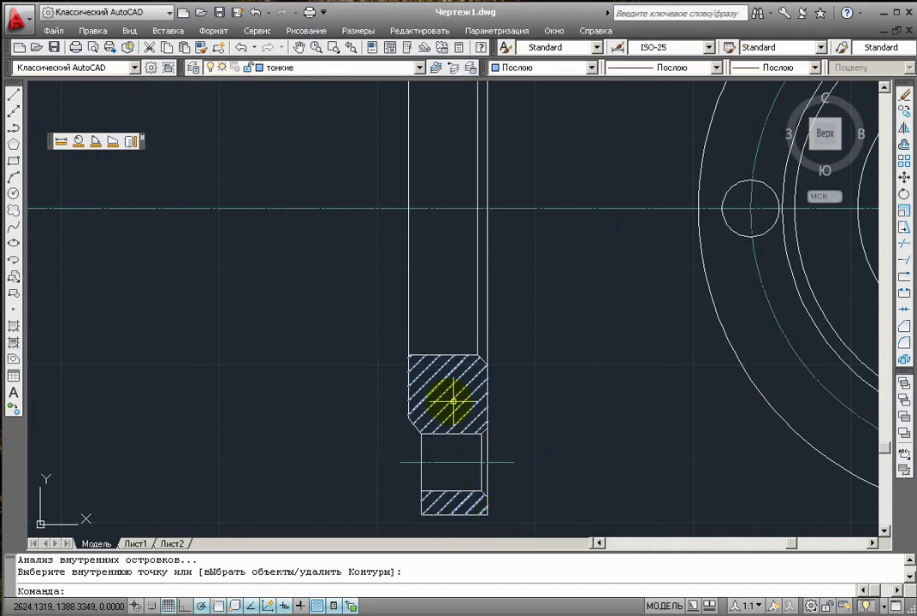
scroll(524, 389, up, 5)
scroll(525, 380, down, 6)
scroll(517, 377, down, 2)
middle_drag(548, 360, 519, 360)
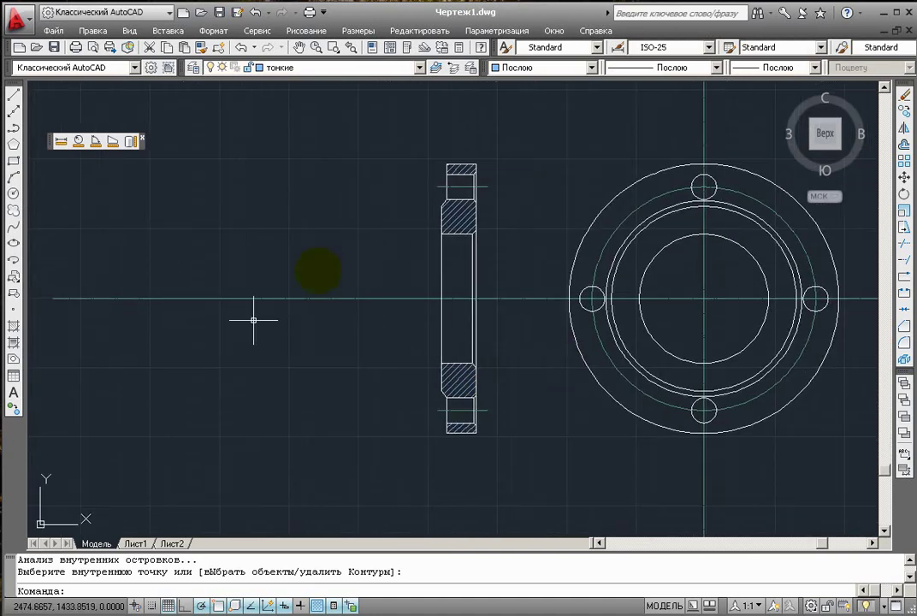
Step: Save the drawing and bring the reference flange image into view
key(ctrl+s)
scroll(480, 235, up, 3)
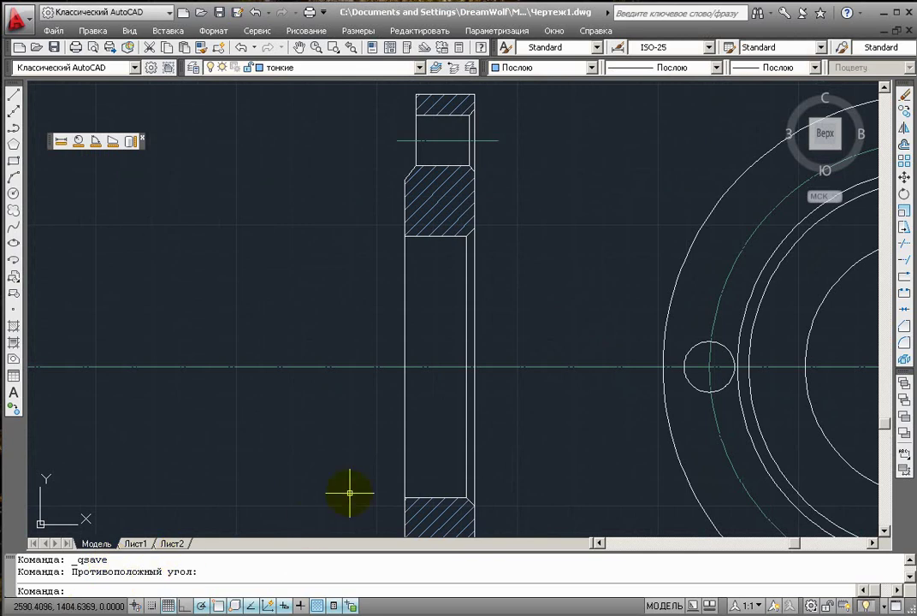
scroll(357, 390, down, 4)
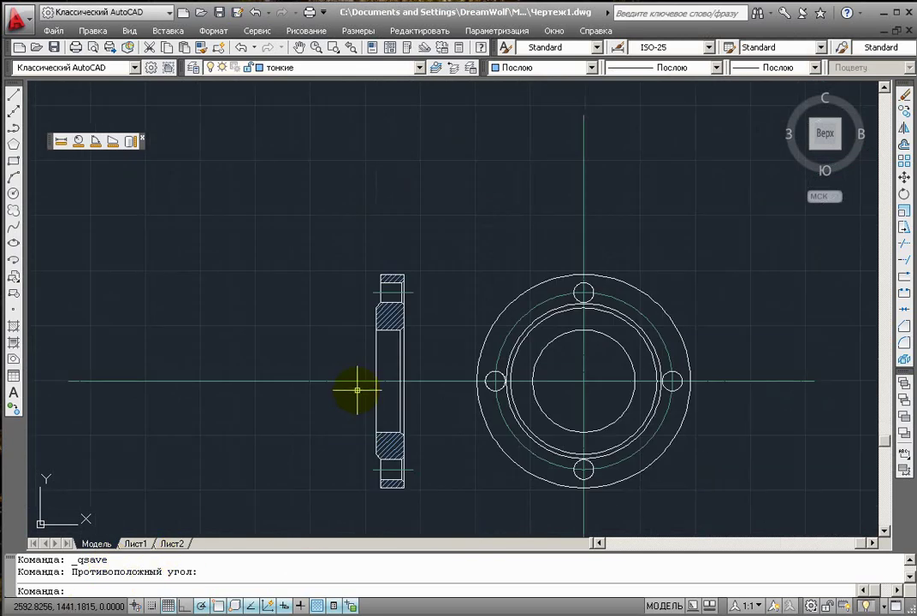
scroll(357, 390, up, 2)
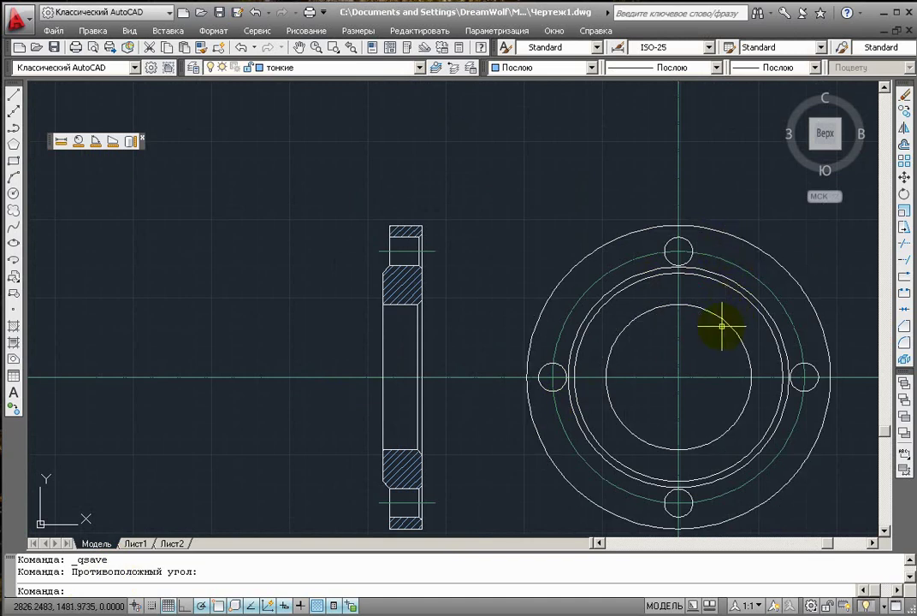
scroll(257, 295, down, 4)
middle_drag(213, 322, 400, 317)
scroll(180, 341, up, 2)
scroll(438, 365, down, 3)
Step: Move the reference image to a new spot above the flange views
click(332, 332)
click(352, 309)
click(359, 275)
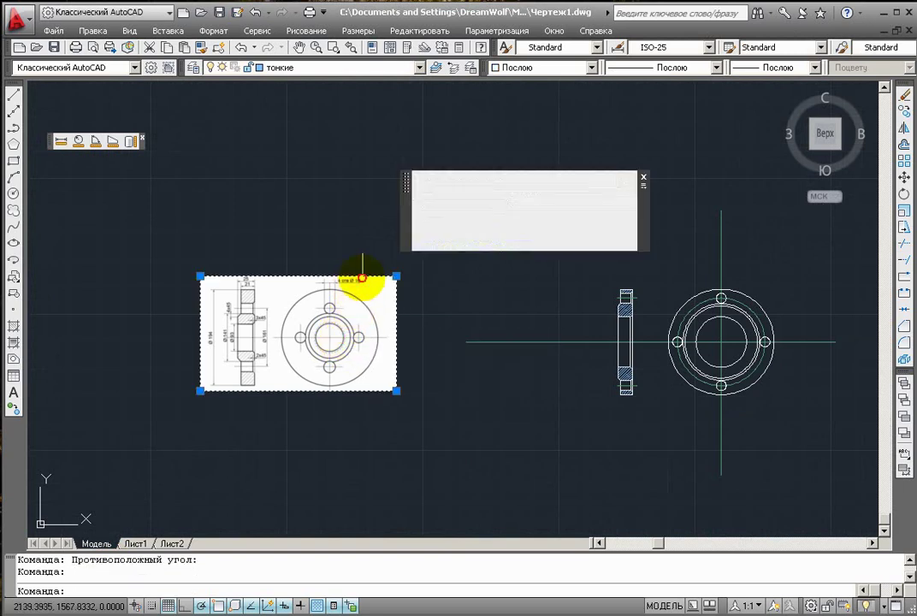
drag(346, 321, 416, 324)
right_drag(415, 323, 625, 205)
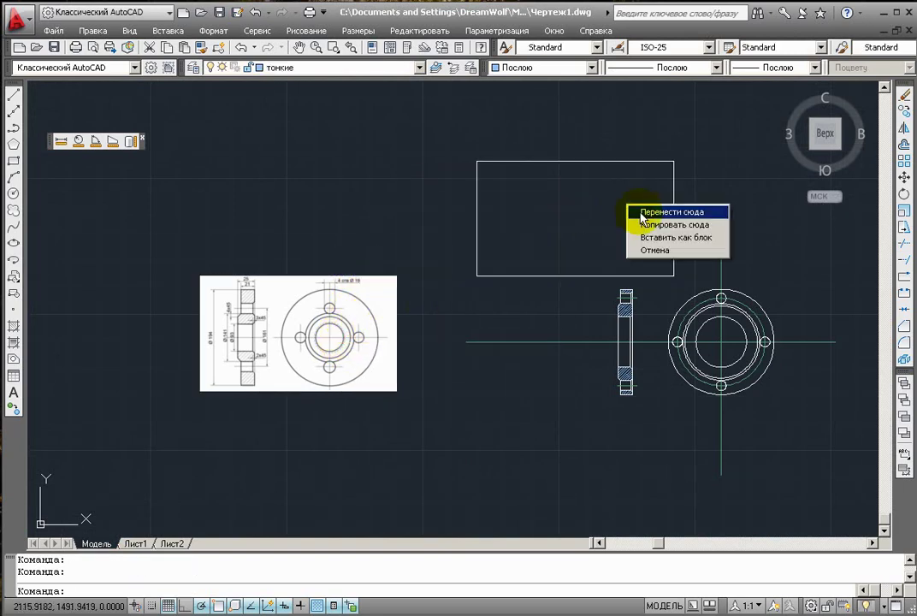
click(651, 212)
scroll(662, 244, up, 3)
middle_drag(761, 437, 582, 360)
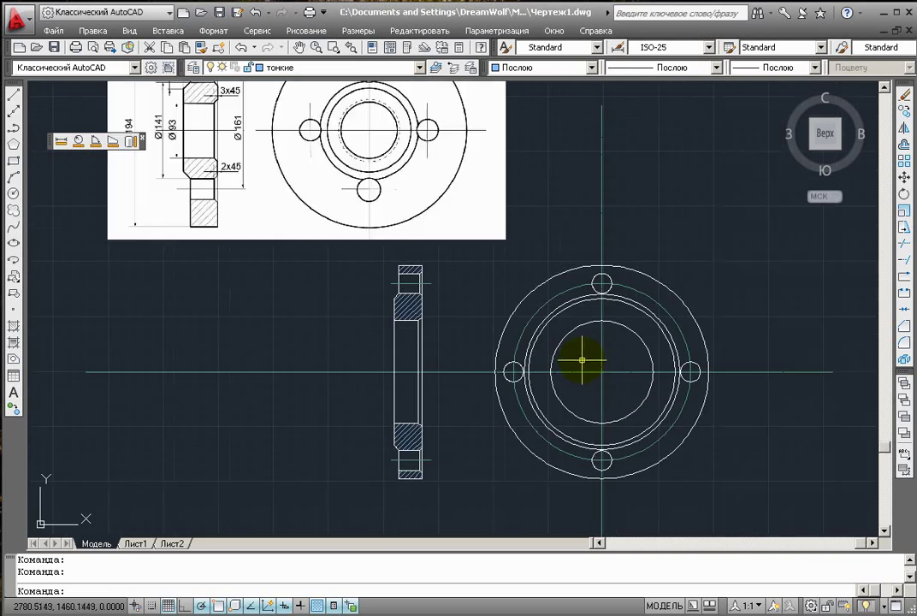
scroll(299, 171, down, 3)
mouse_move(300, 171)
middle_down()
mouse_move(297, 250)
mouse_move(335, 253)
middle_up()
scroll(332, 254, up, 2)
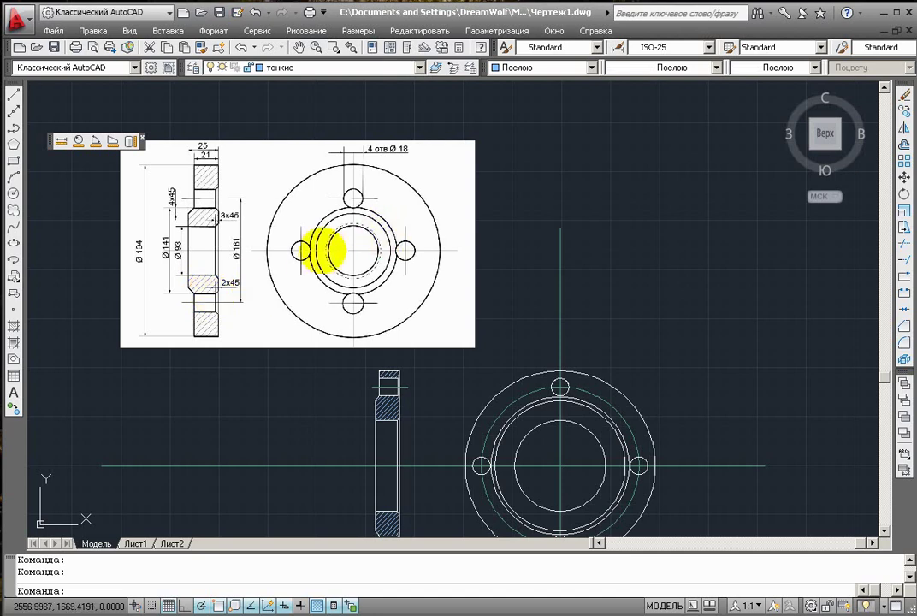
Step: Move the reference image further left, clear of the drawn views
scroll(278, 231, down, 2)
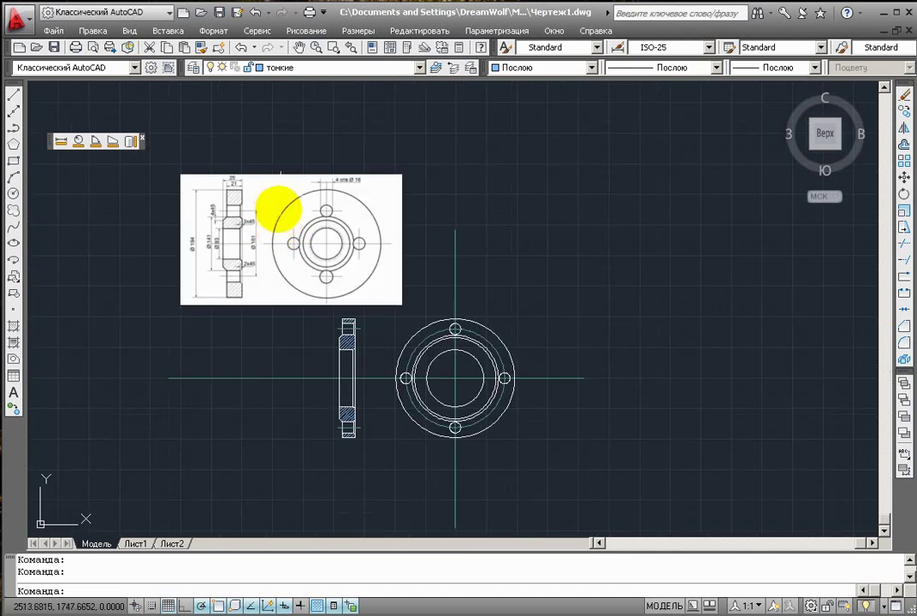
click(280, 173)
click(281, 178)
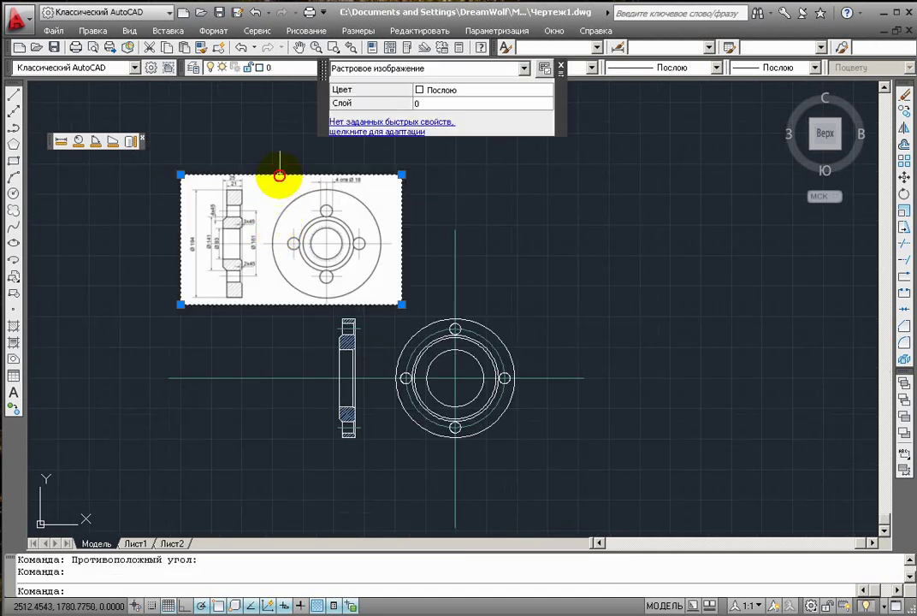
right_drag(293, 210, 135, 217)
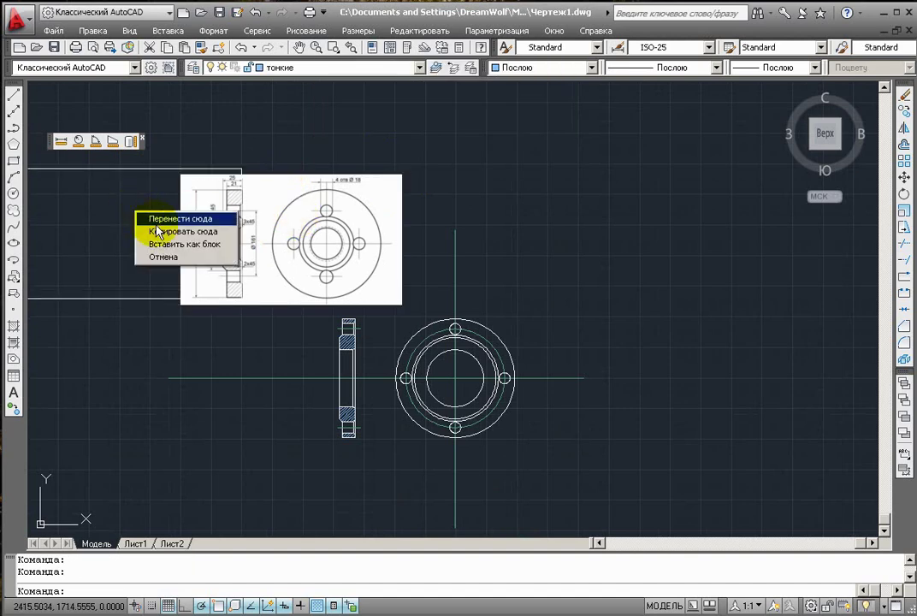
click(171, 219)
scroll(366, 376, up, 3)
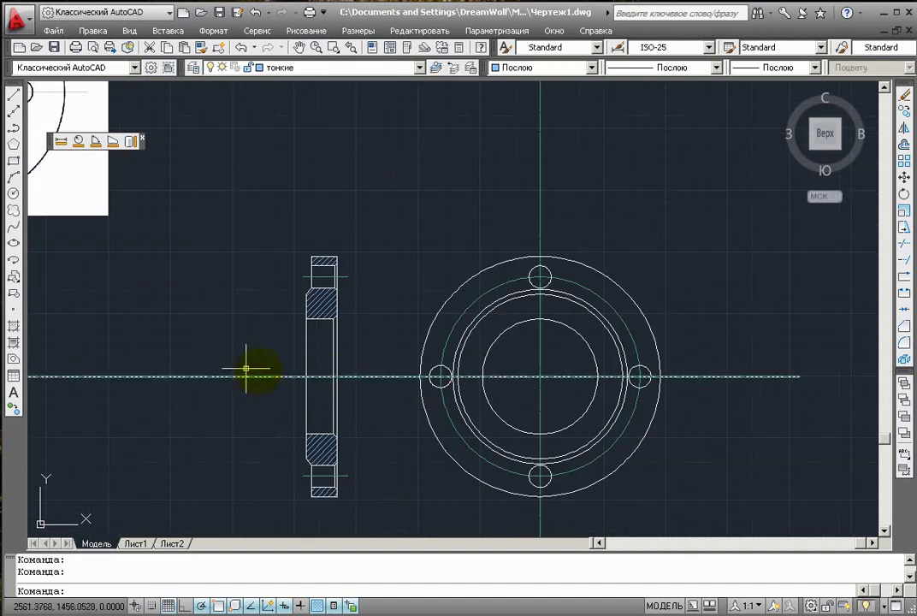
Step: Pull the horizontal centreline's left end in to just past the side view
click(198, 376)
scroll(199, 377, down, 2)
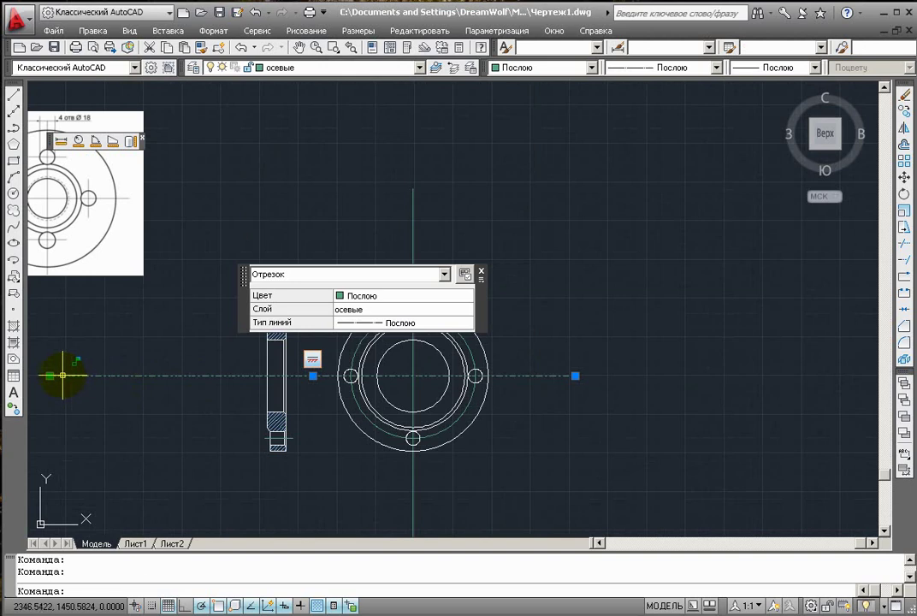
click(50, 376)
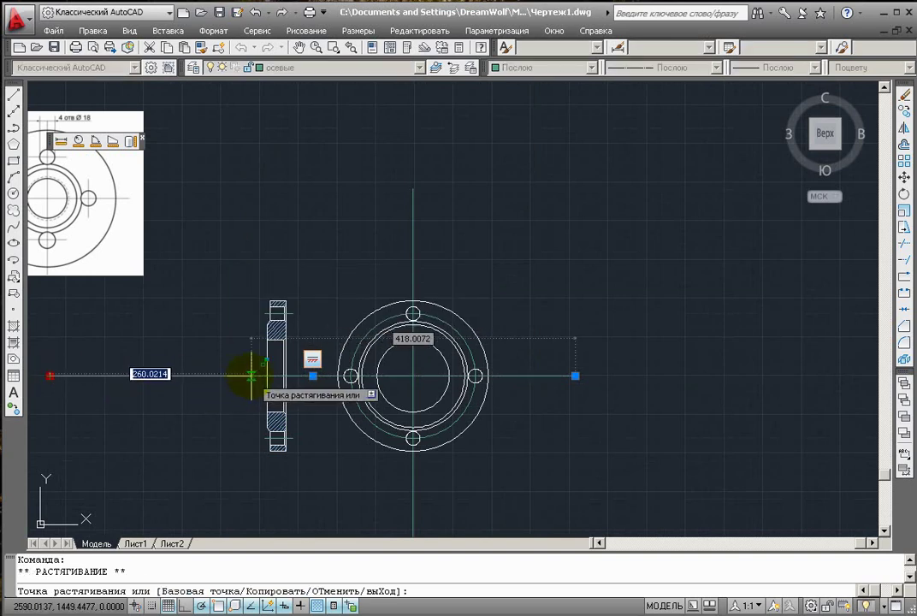
click(252, 375)
scroll(336, 375, up, 3)
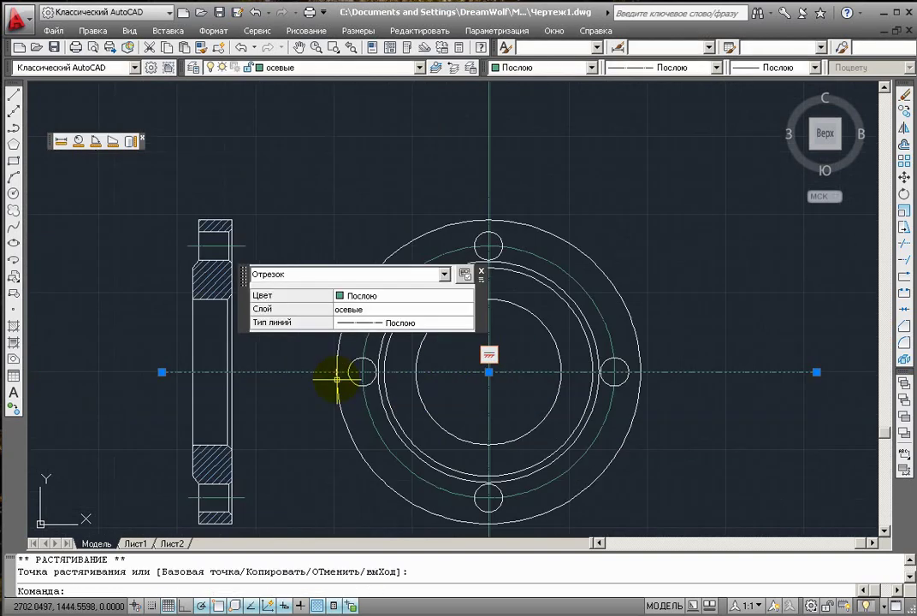
key(Escape)
scroll(481, 184, down, 4)
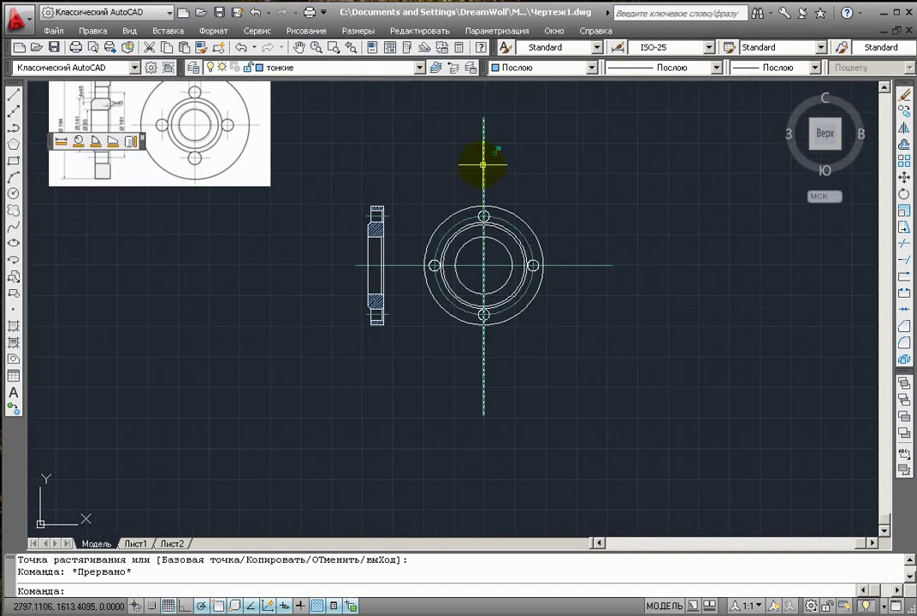
Step: Shorten the vertical centreline's top end to just above the flange
click(485, 129)
click(484, 118)
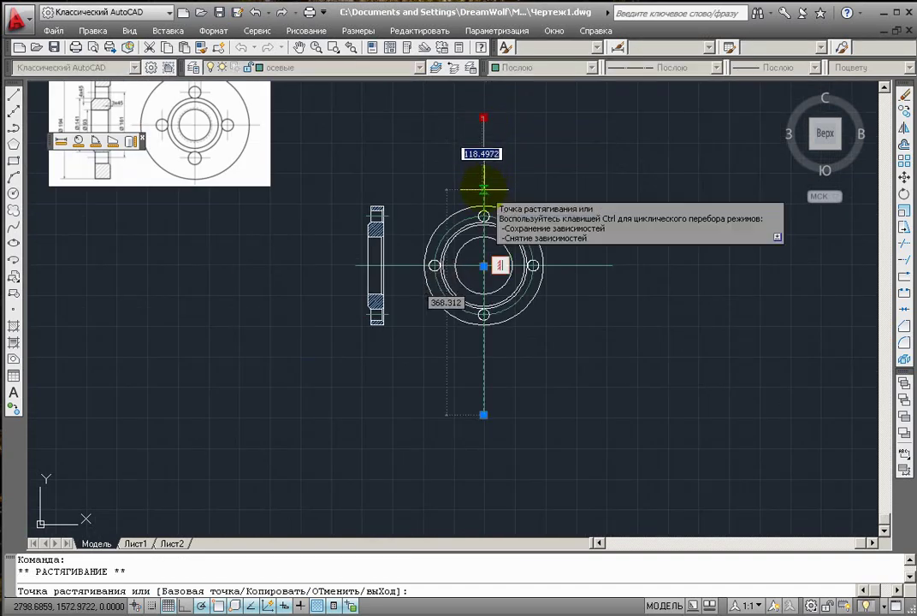
click(483, 180)
key(Escape)
scroll(472, 372, up, 3)
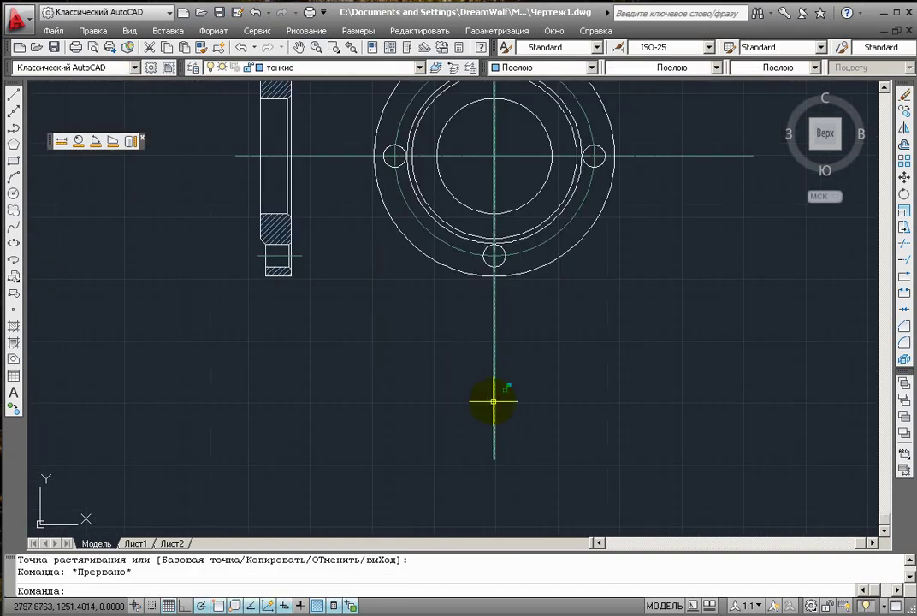
Step: Shorten the top view's vertical centreline so it ends just below the bottom hole
click(493, 400)
click(495, 461)
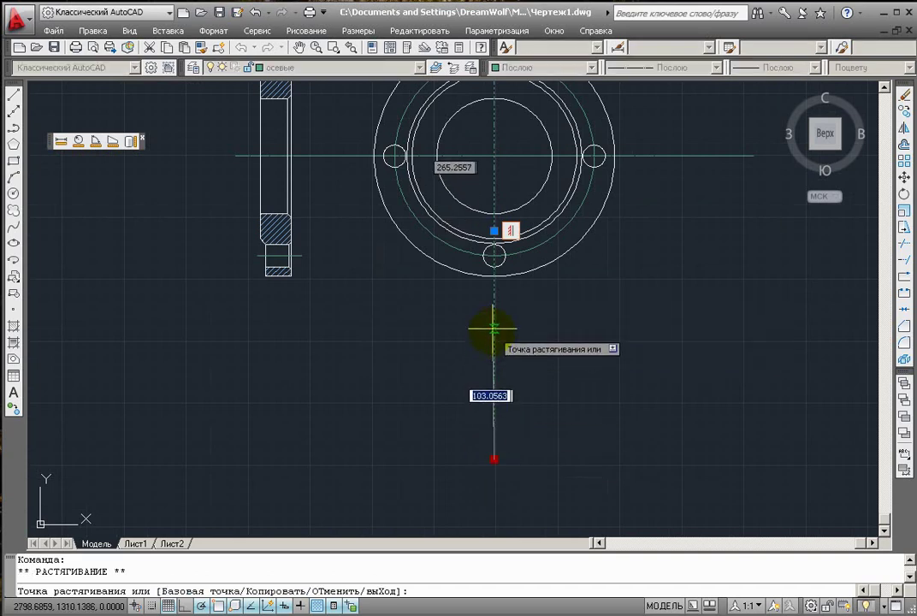
click(494, 301)
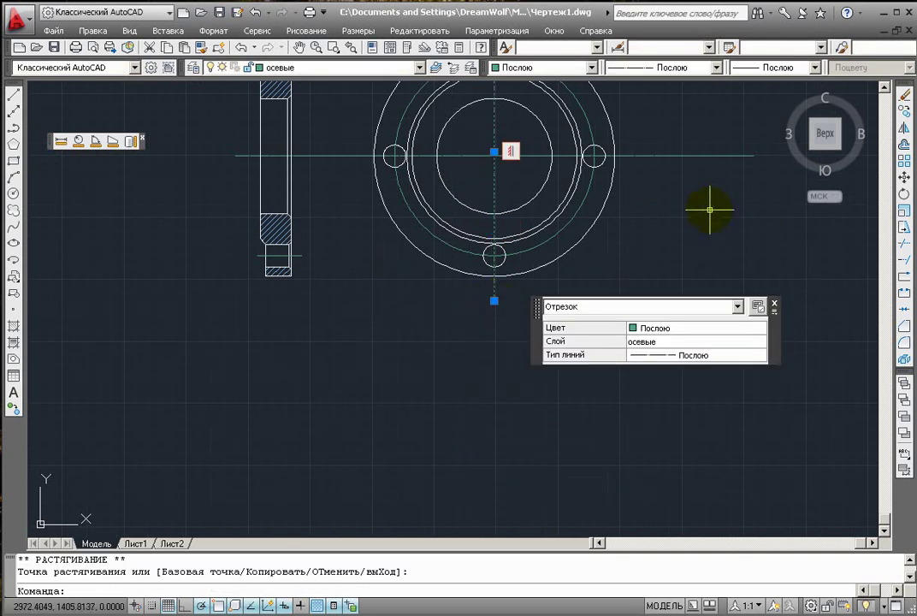
scroll(507, 175, up, 3)
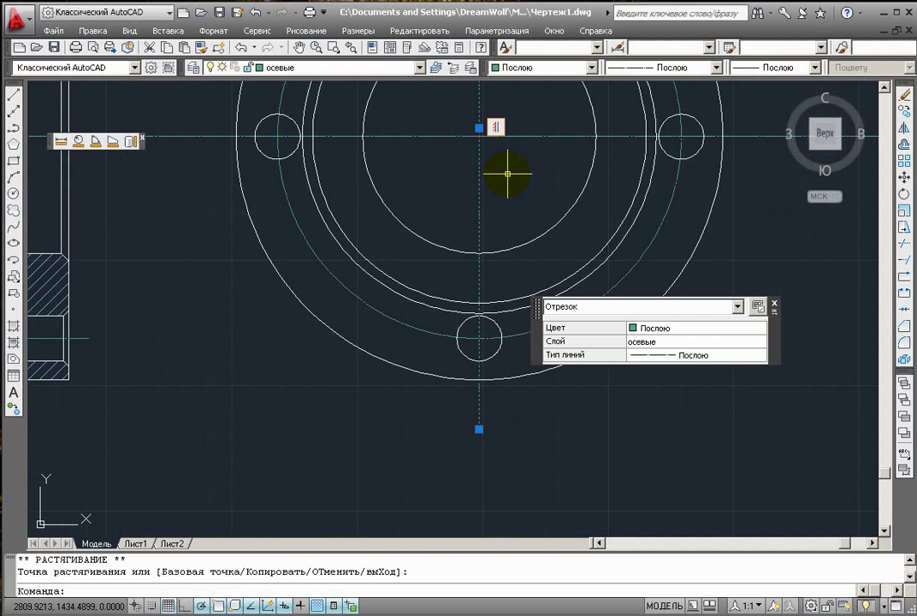
scroll(543, 174, down, 2)
scroll(565, 161, up, 3)
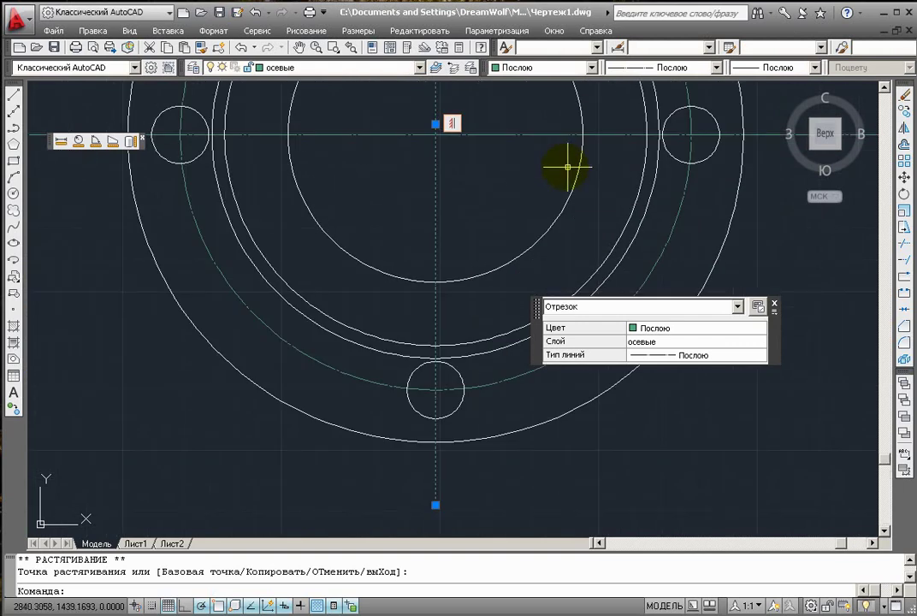
scroll(729, 133, down, 2)
scroll(706, 131, down, 2)
Step: Pull the horizontal centreline's right end closer to the flange outline
middle_drag(740, 147, 648, 230)
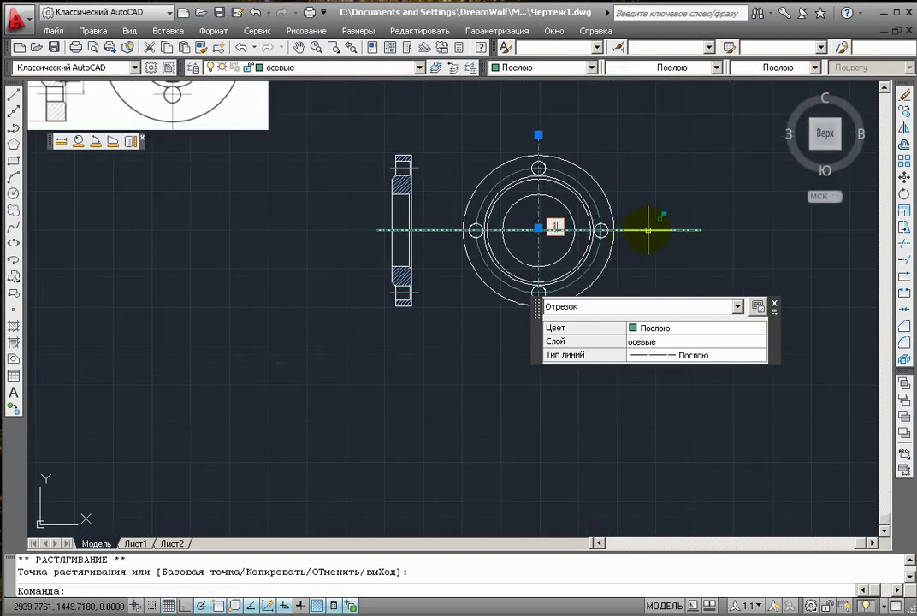
click(650, 229)
click(700, 229)
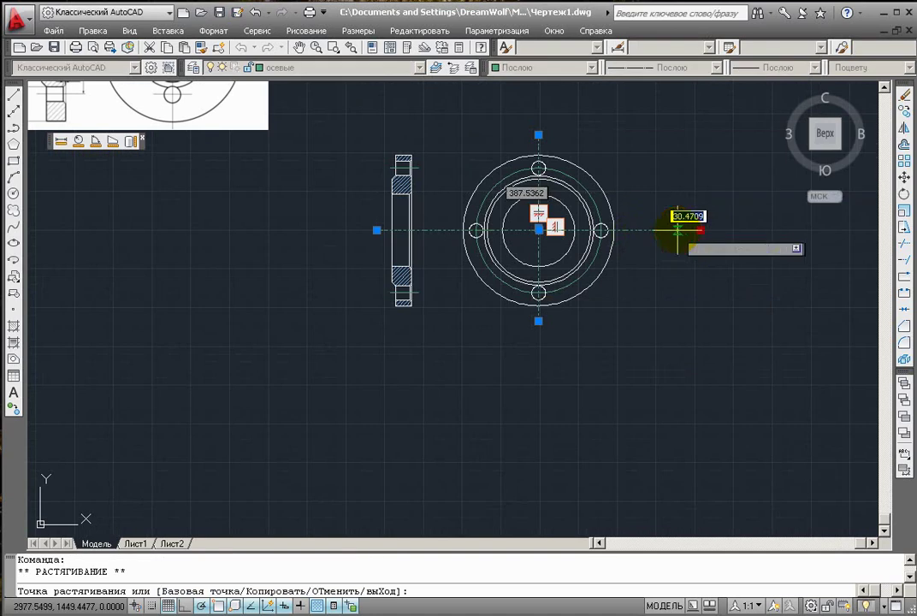
click(625, 229)
key(Escape)
key(Escape)
scroll(445, 231, up, 3)
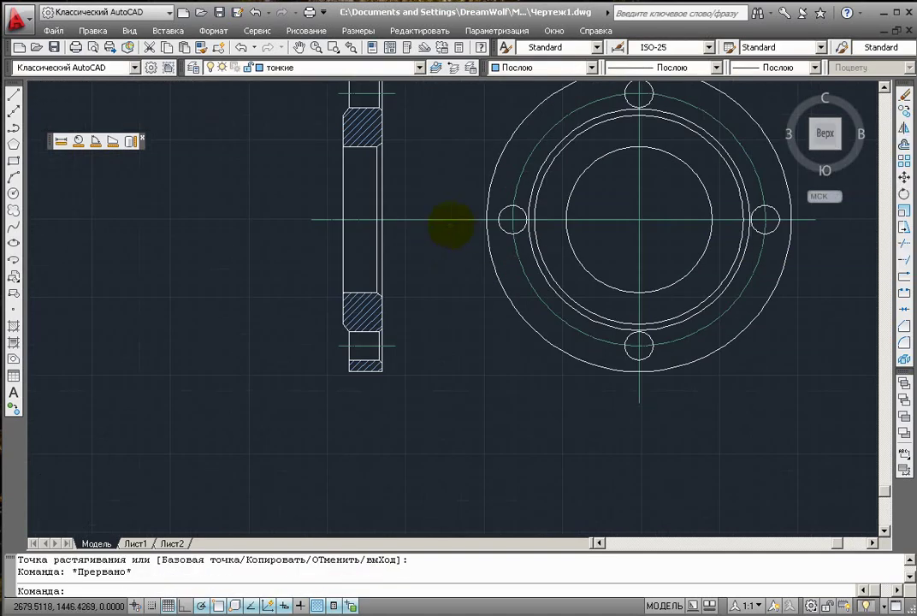
scroll(451, 224, up, 2)
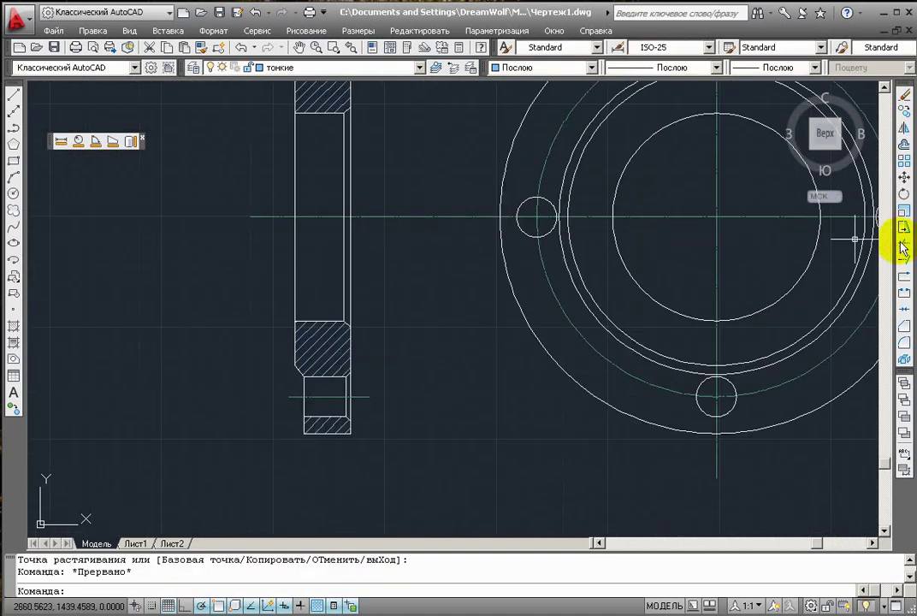
click(904, 243)
click(415, 215)
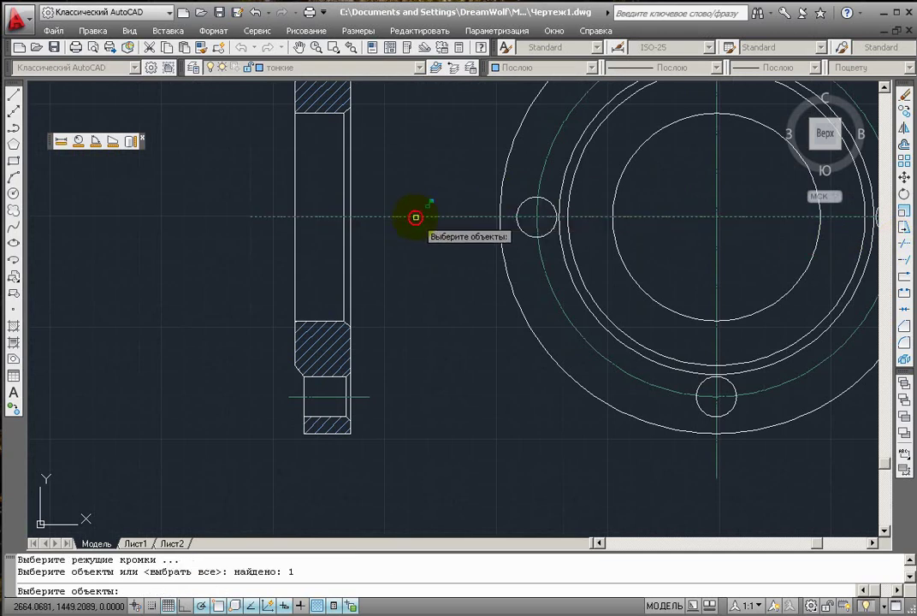
click(349, 205)
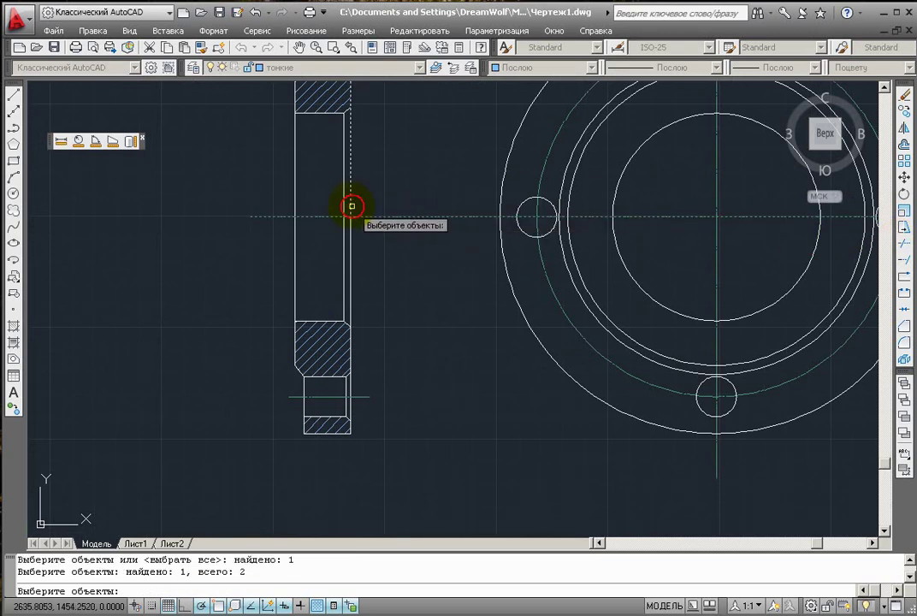
right_click(400, 212)
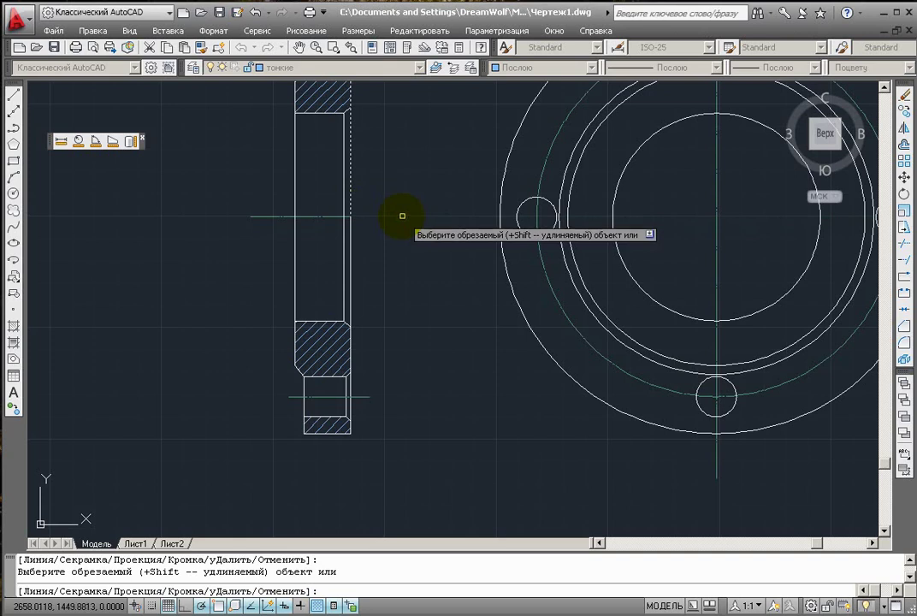
key(ctrl+z)
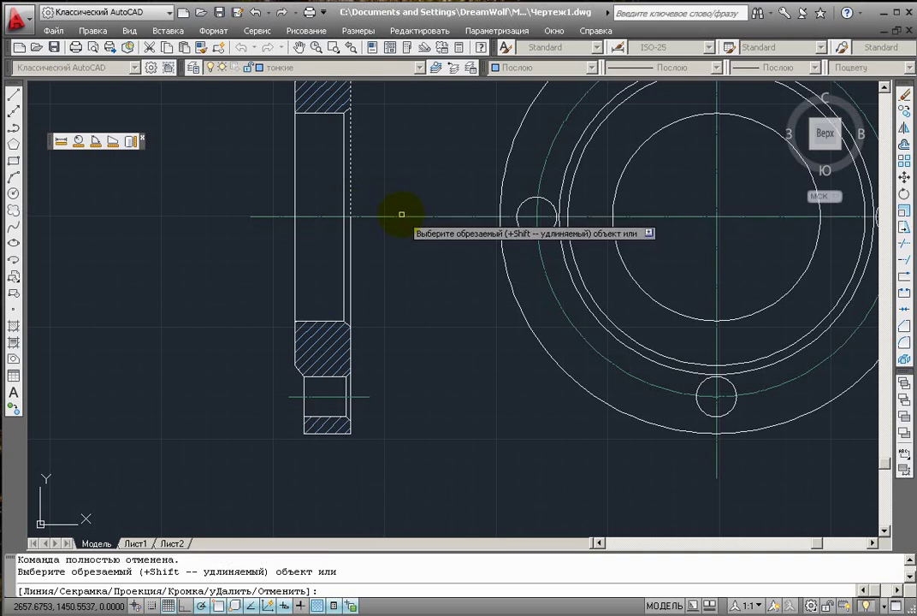
click(905, 244)
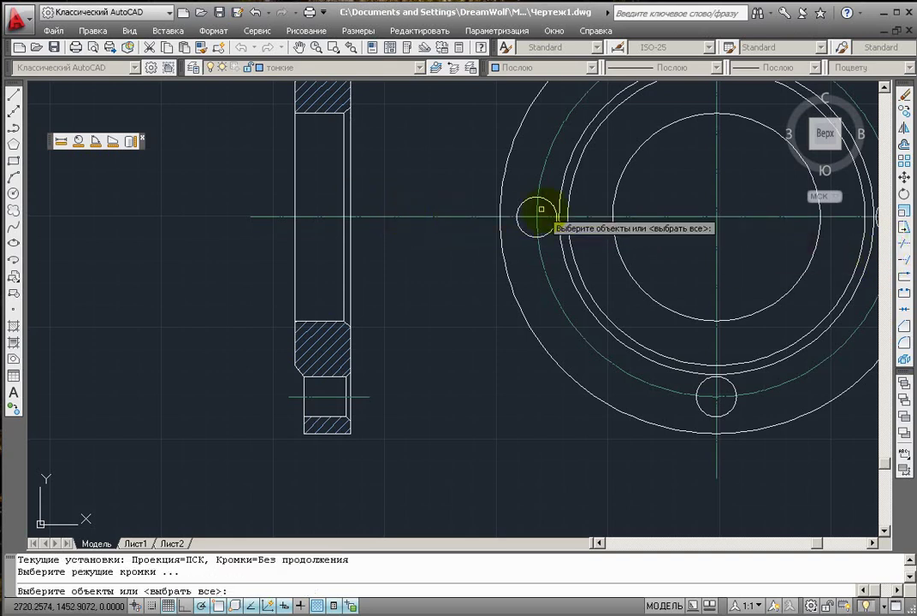
click(499, 194)
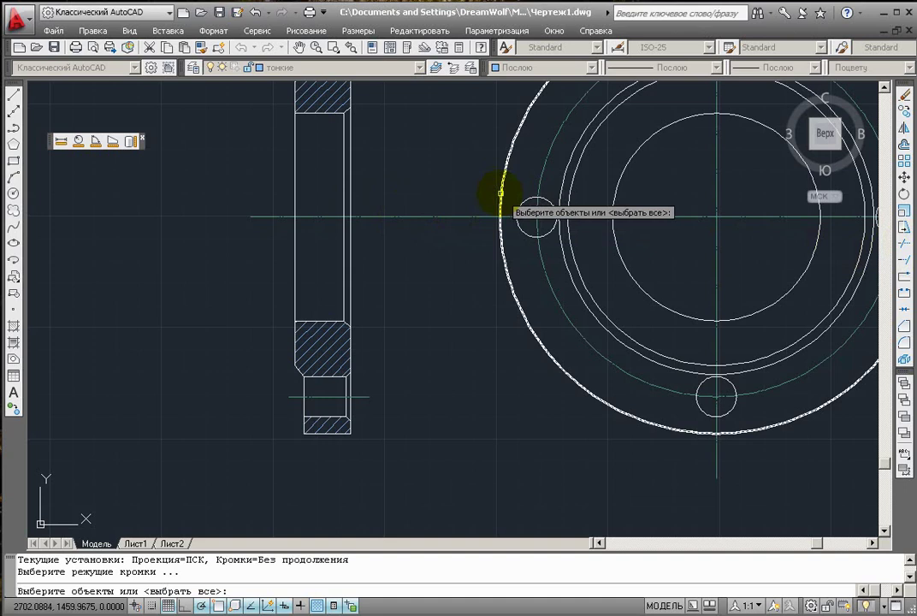
click(350, 194)
click(389, 218)
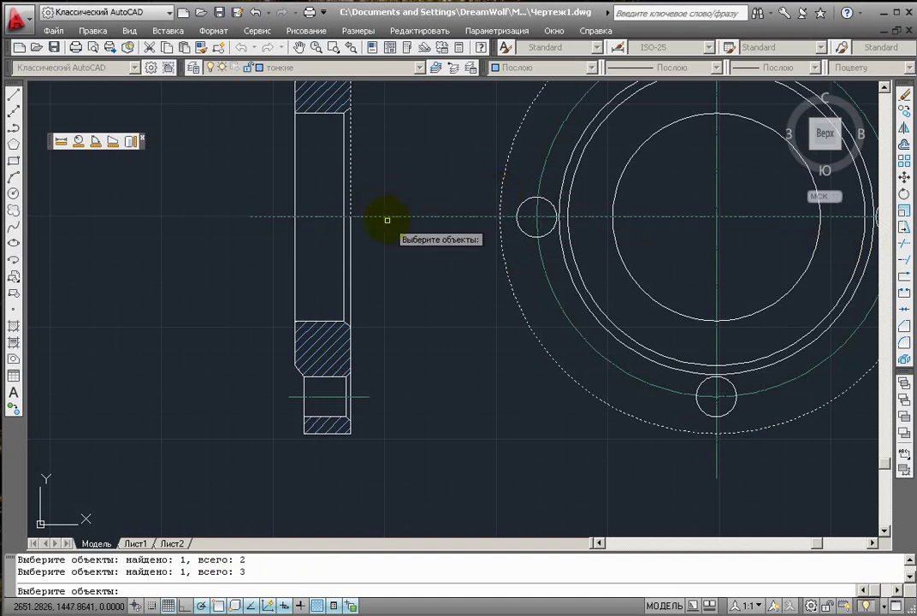
key(Return)
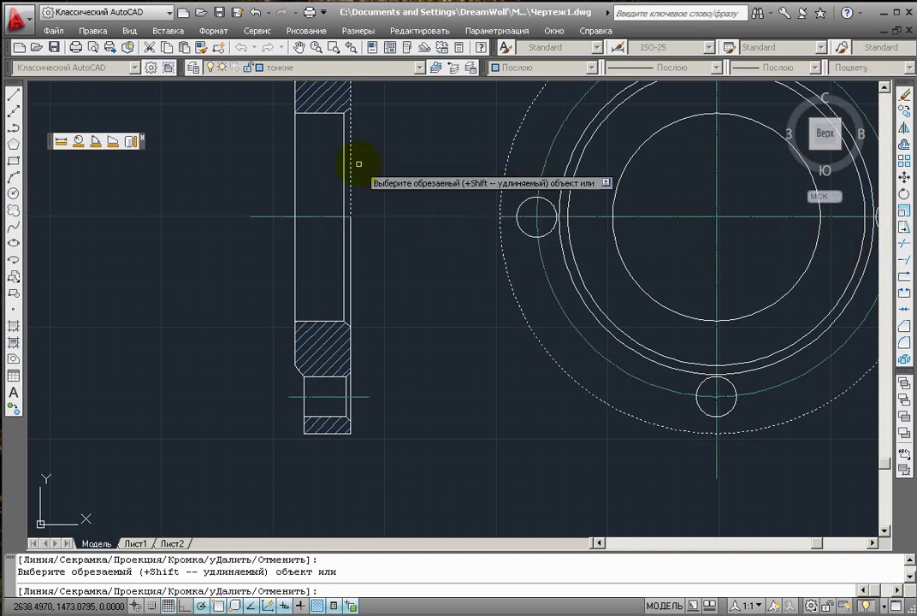
key(Escape)
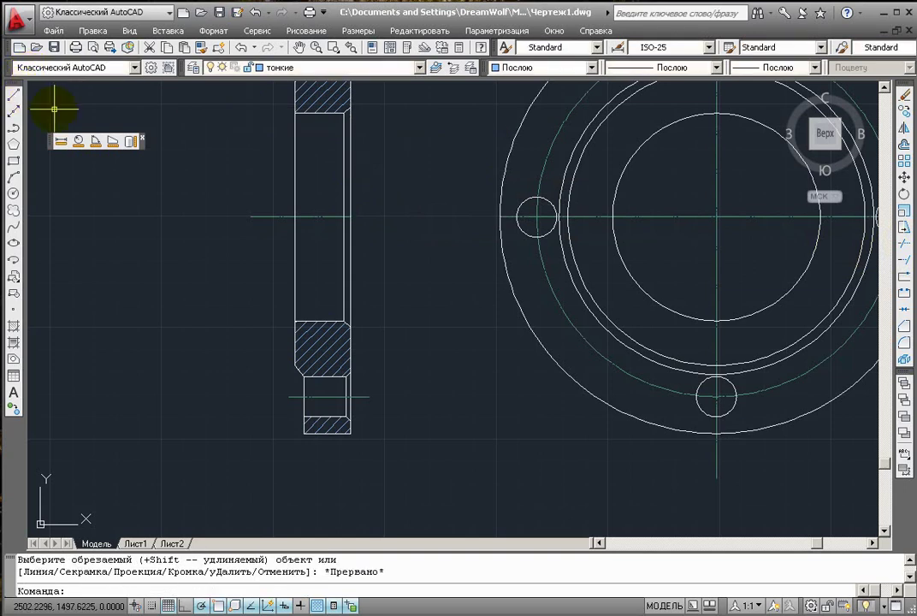
click(320, 218)
scroll(422, 213, up, 2)
Step: Extend the side view's horizontal centreline to end just past its edge
click(311, 216)
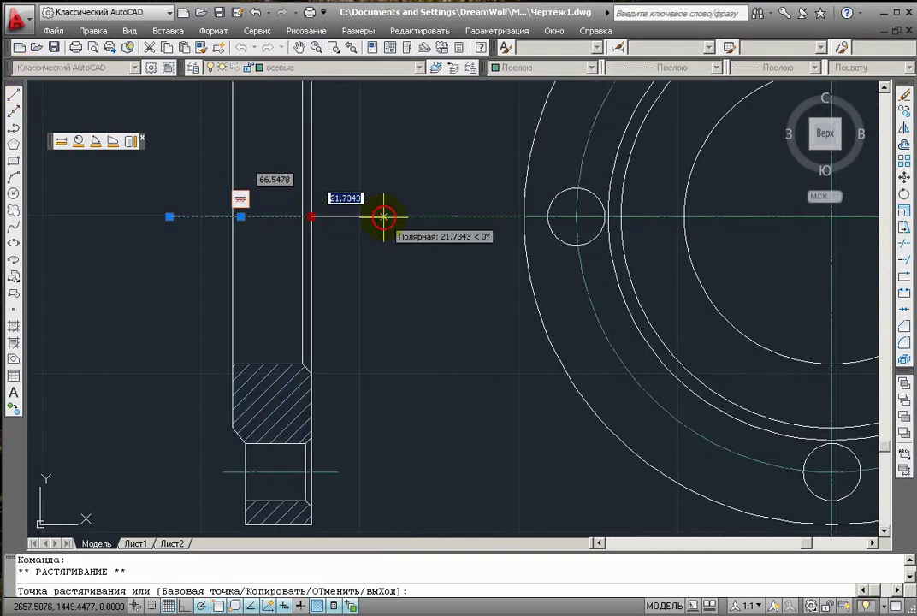
click(394, 214)
key(Escape)
Step: Shorten the top view's horizontal centreline so its left end sits just outside the outer circle
click(532, 217)
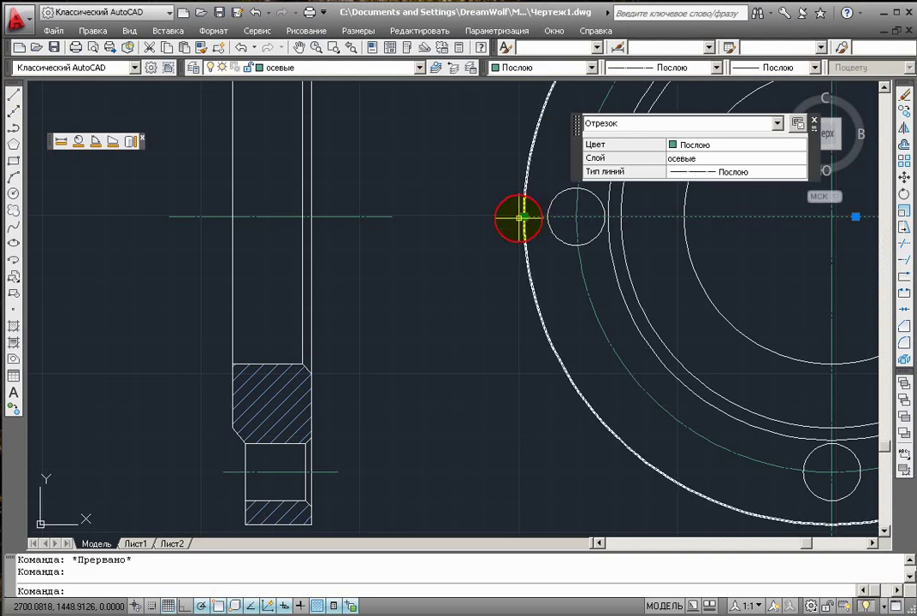
click(524, 216)
click(460, 216)
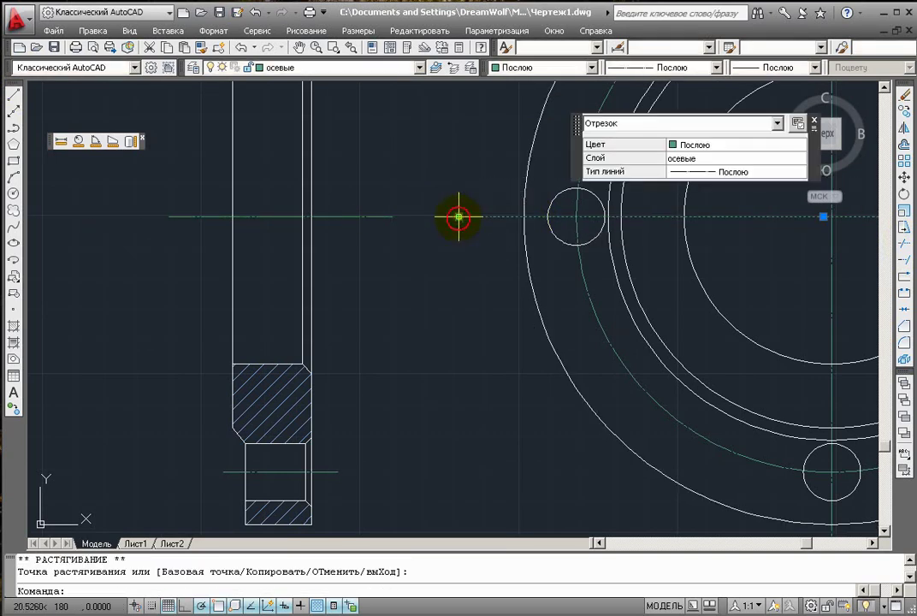
key(Escape)
Step: Delete the leftover stray line segment and centre the view on the top bolt hole
scroll(447, 266, down, 3)
key(Delete)
scroll(354, 453, up, 5)
scroll(362, 440, down, 5)
middle_drag(362, 466, 405, 204)
scroll(405, 205, up, 3)
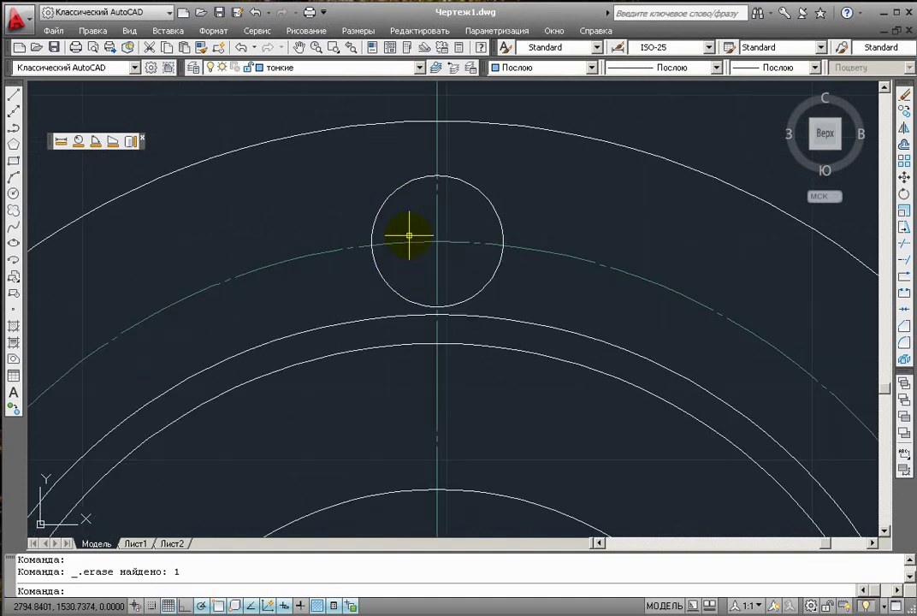
scroll(409, 236, down, 3)
scroll(184, 204, down, 5)
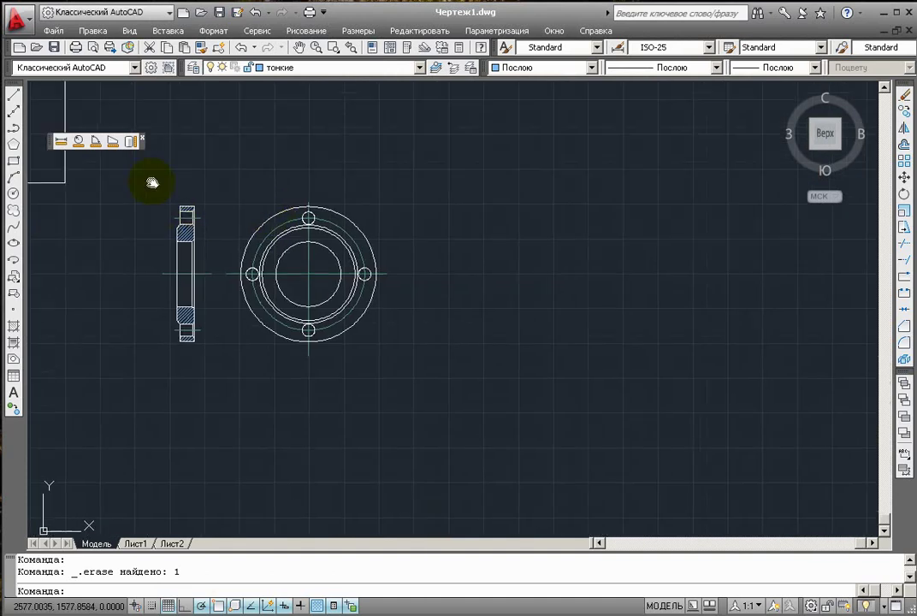
middle_drag(152, 184, 395, 207)
scroll(376, 231, up, 4)
scroll(368, 245, up, 3)
click(368, 140)
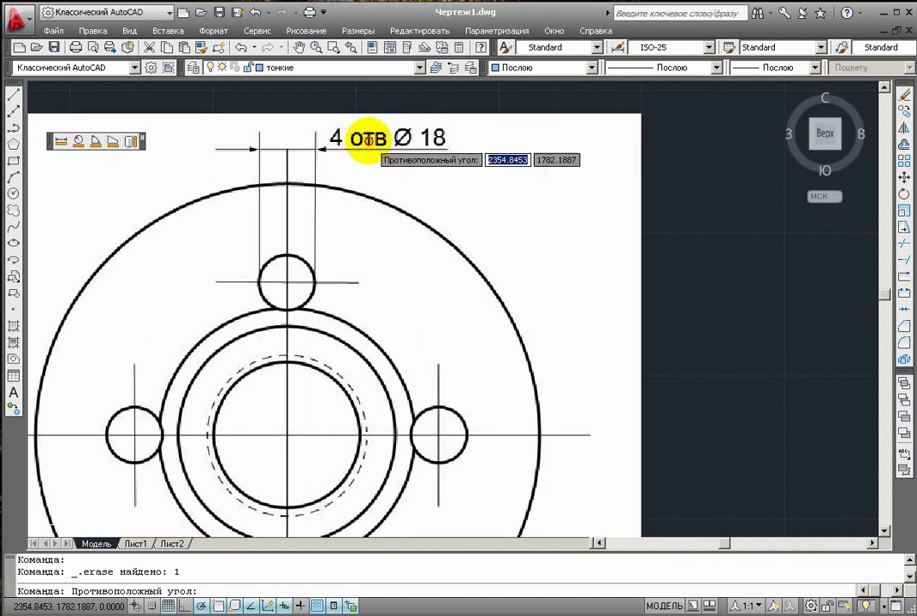
key(Escape)
scroll(521, 242, down, 5)
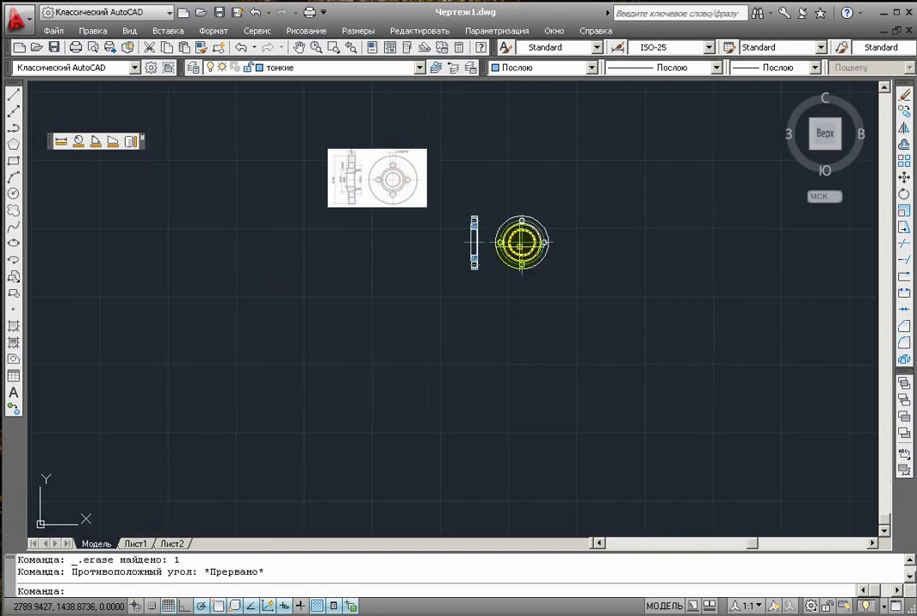
scroll(506, 221, up, 3)
scroll(507, 221, up, 3)
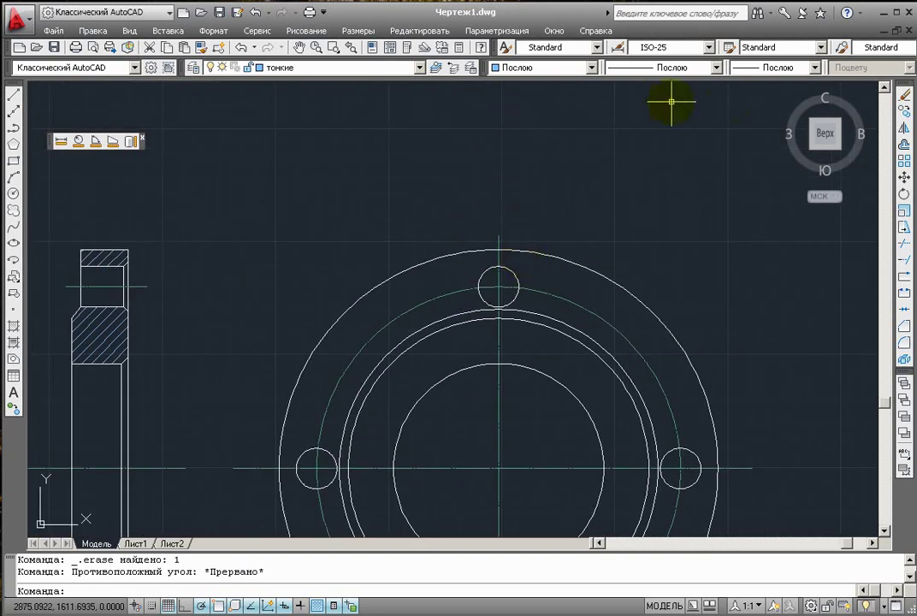
Step: Show the Размер (Dimension) toolbar from the toolbar list
right_click(884, 73)
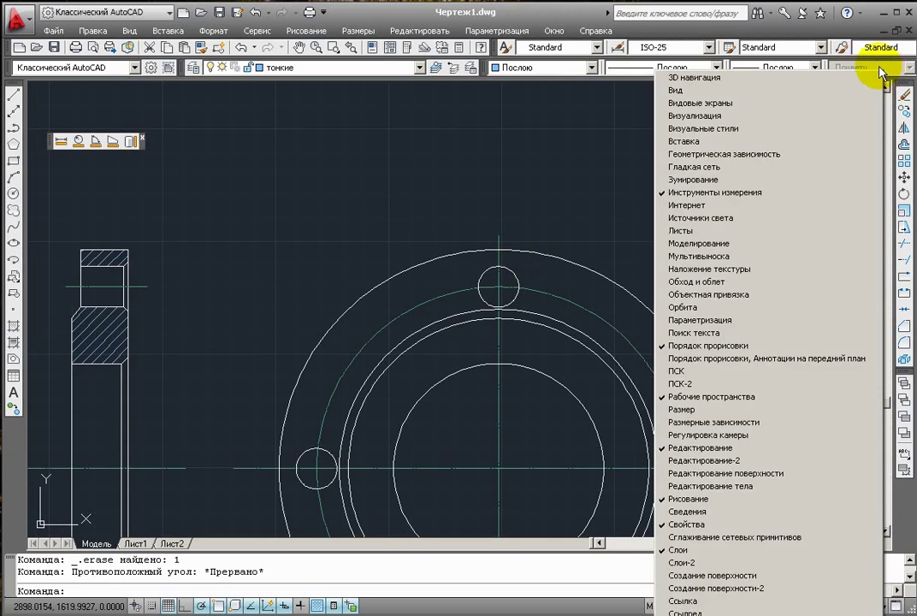
click(746, 410)
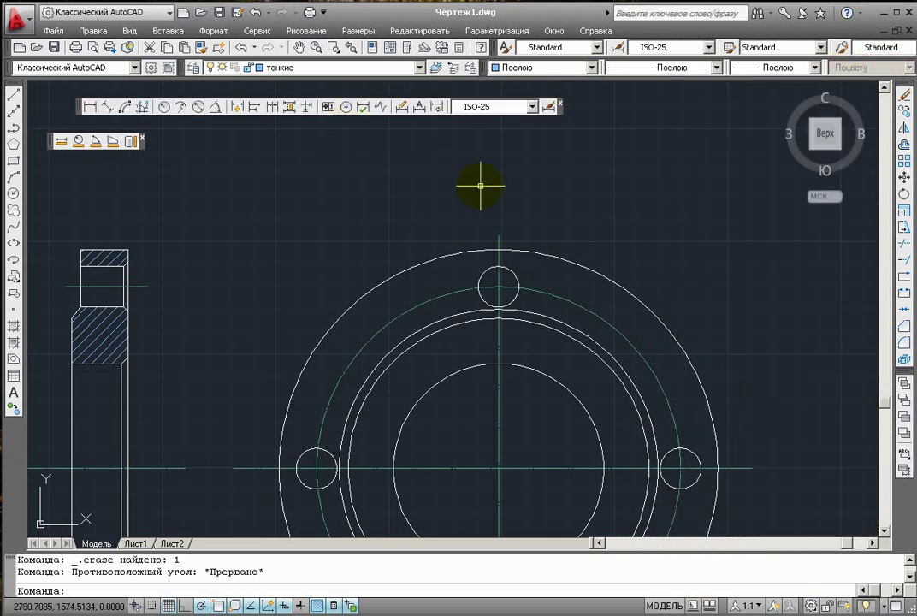
scroll(491, 224, up, 2)
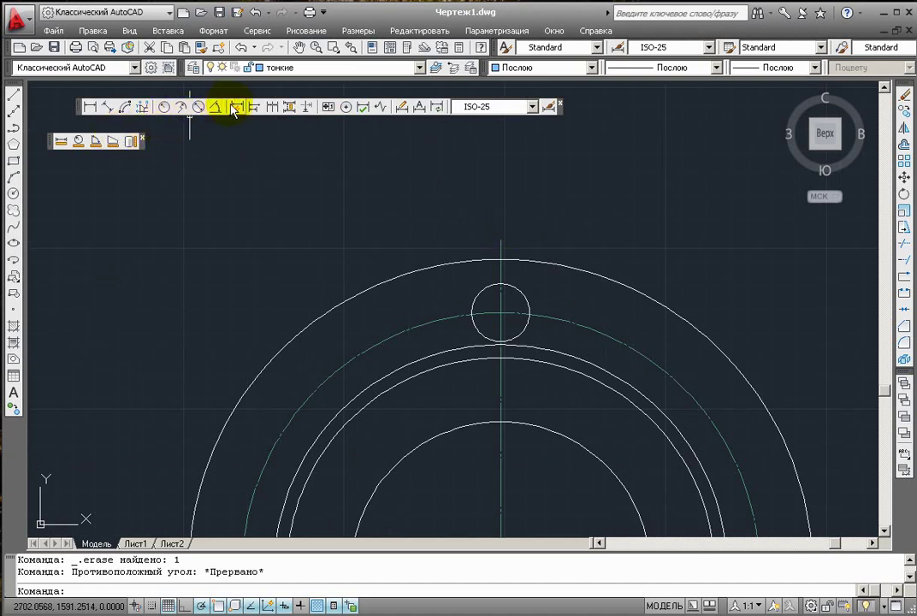
Step: Dimension the top bolt hole's width as 18, placing the dimension line above the hole
click(89, 108)
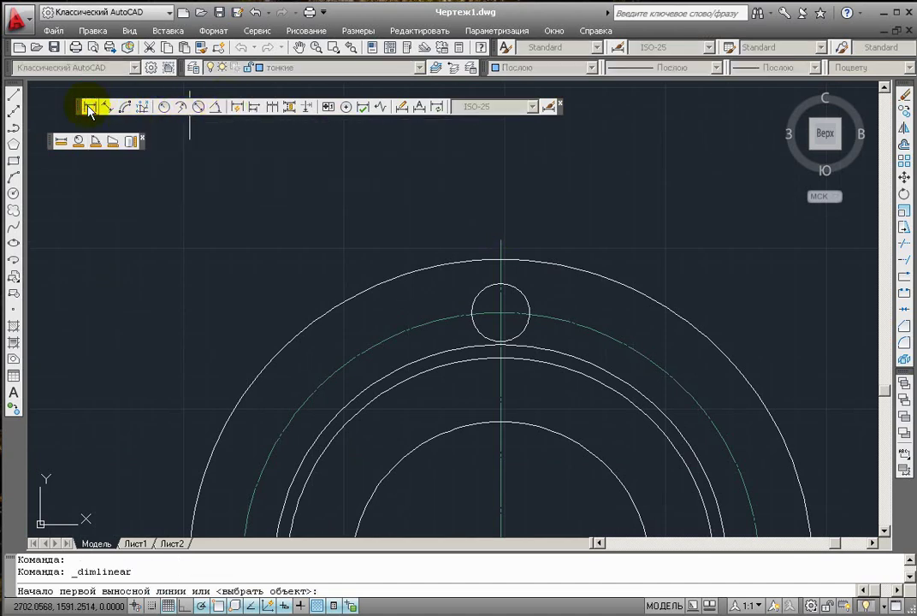
scroll(478, 316, up, 2)
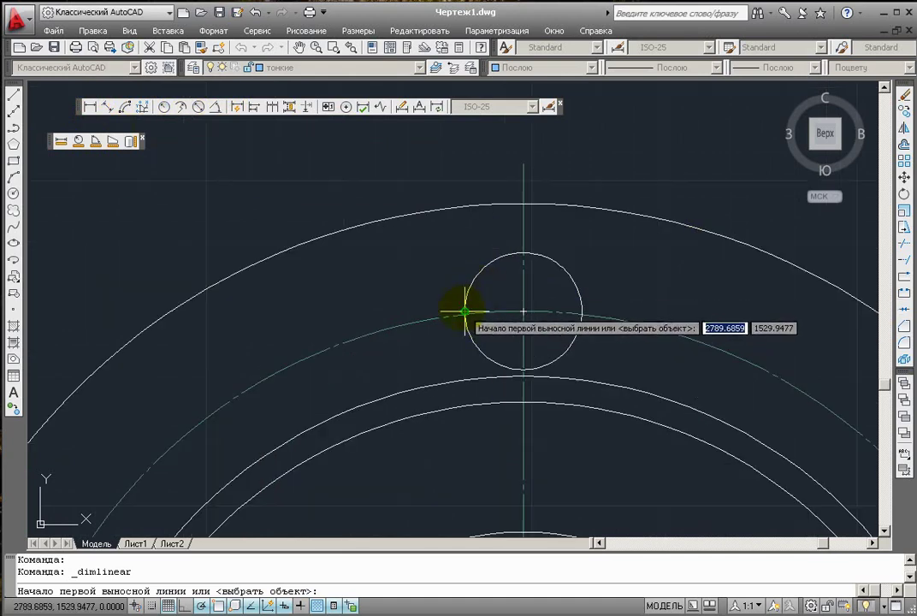
click(464, 312)
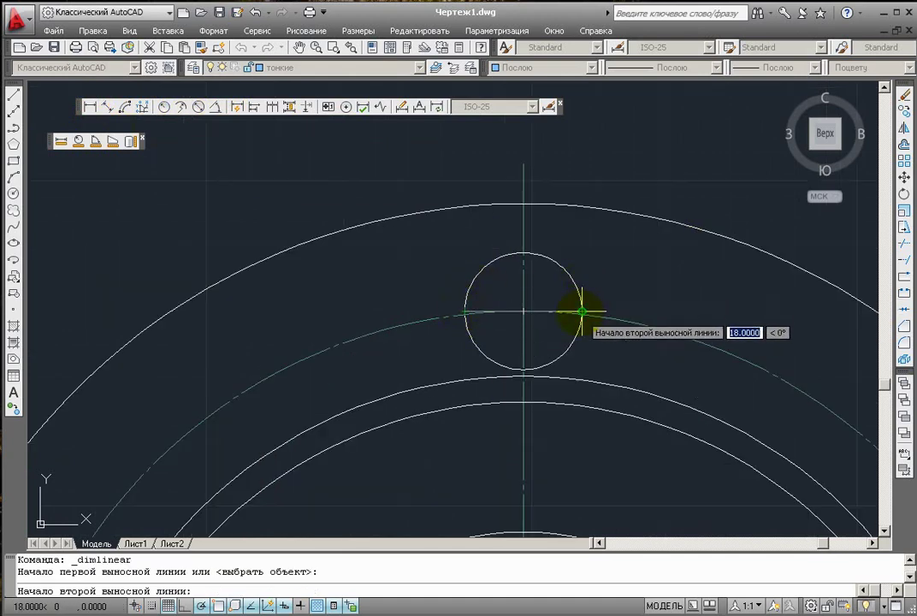
click(582, 312)
click(581, 152)
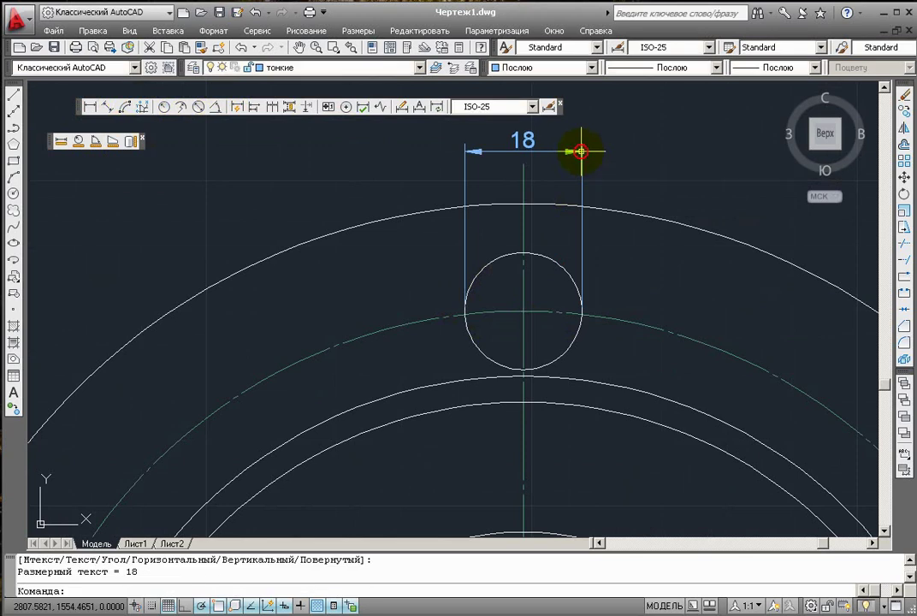
scroll(524, 154, down, 8)
mouse_move(184, 200)
middle_down()
mouse_move(493, 426)
mouse_move(519, 464)
middle_up()
scroll(440, 215, up, 6)
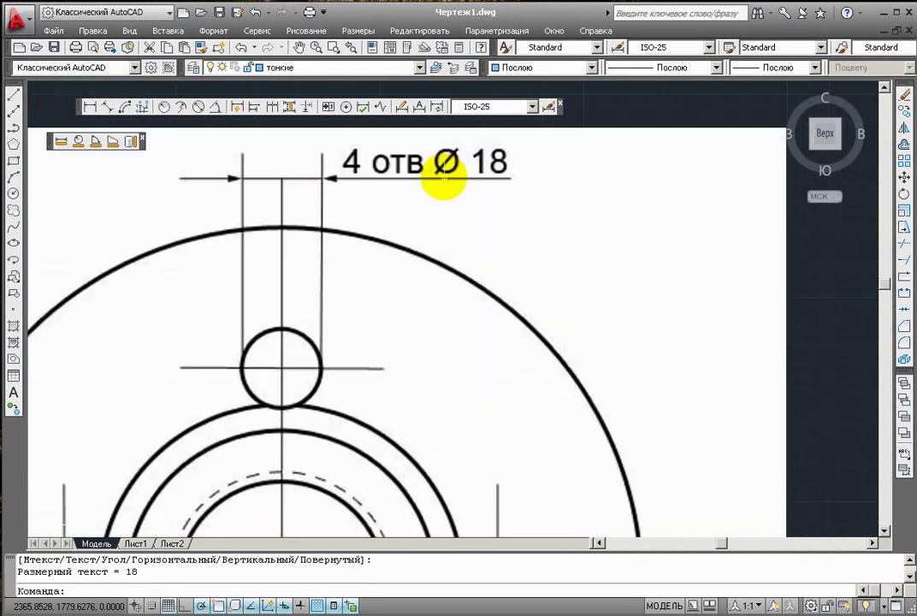
scroll(470, 162, down, 6)
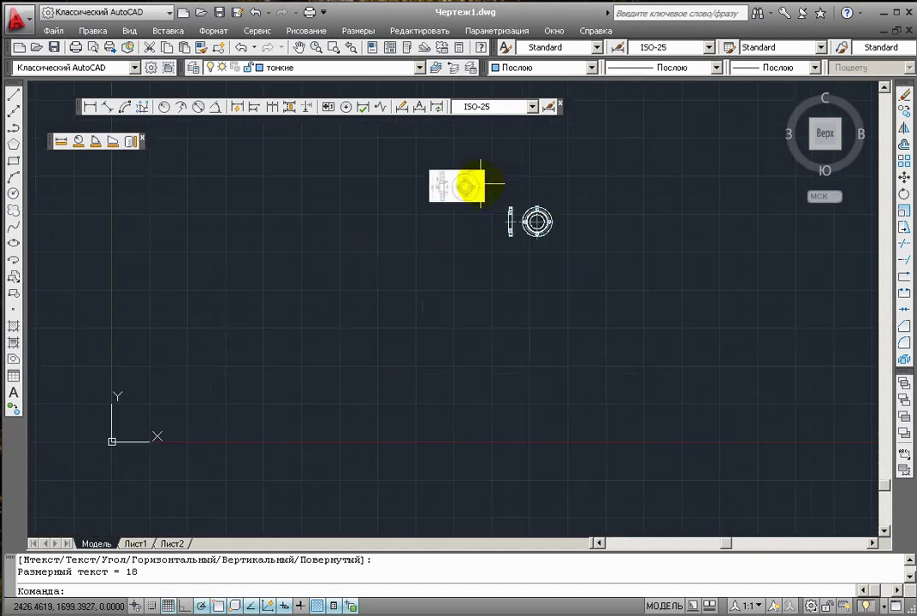
scroll(538, 205, up, 5)
scroll(499, 220, up, 5)
scroll(474, 153, up, 4)
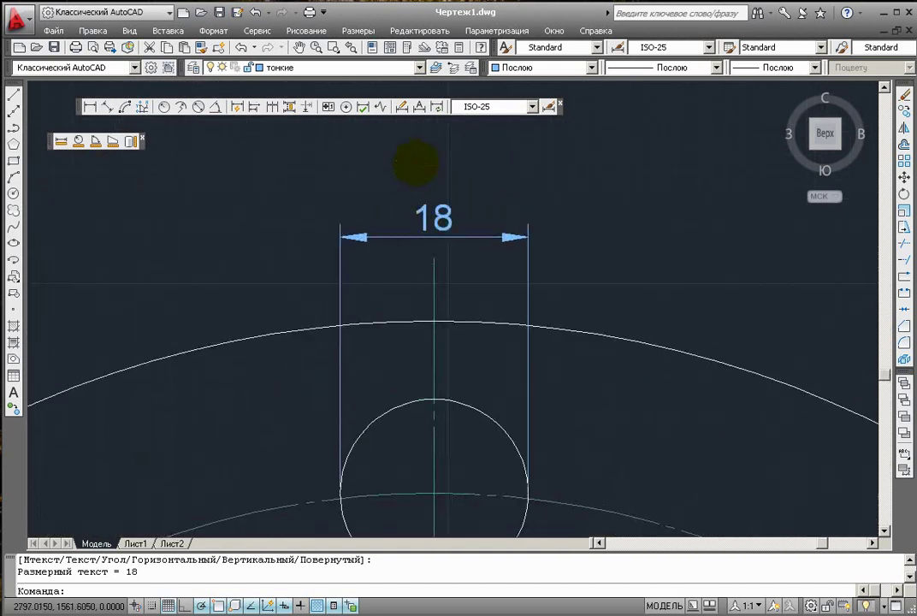
Step: Start new dimension text and type '4 отв.'
click(402, 108)
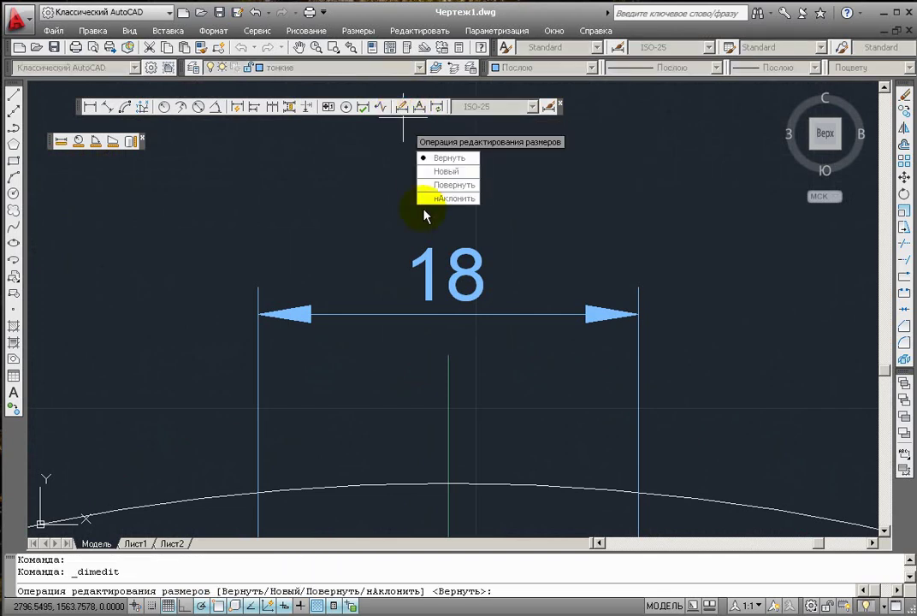
click(432, 168)
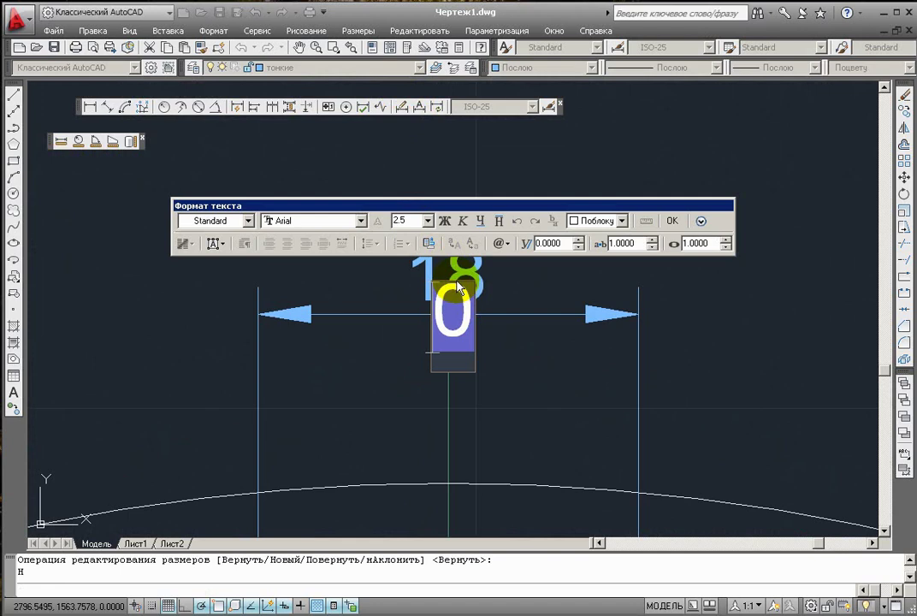
text(4)
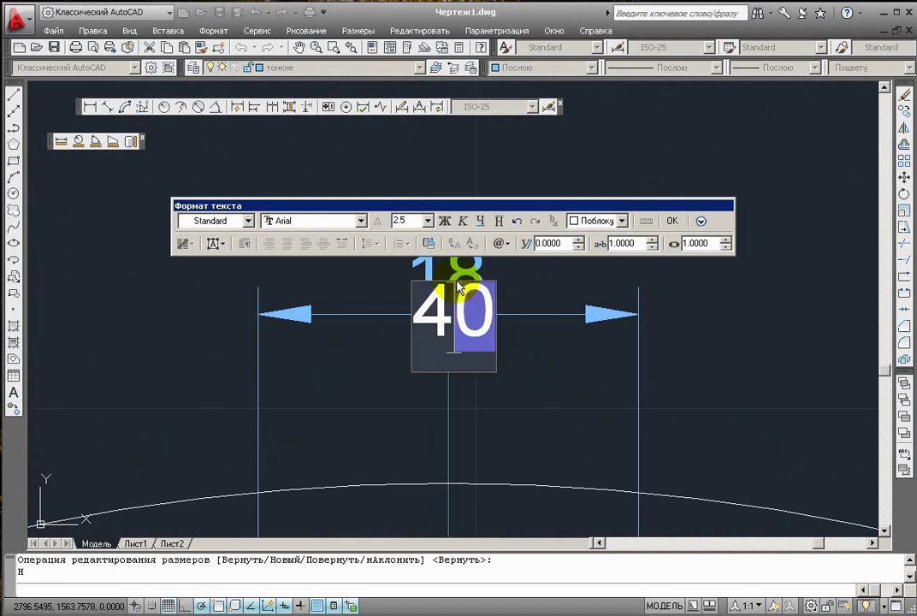
text(jn)
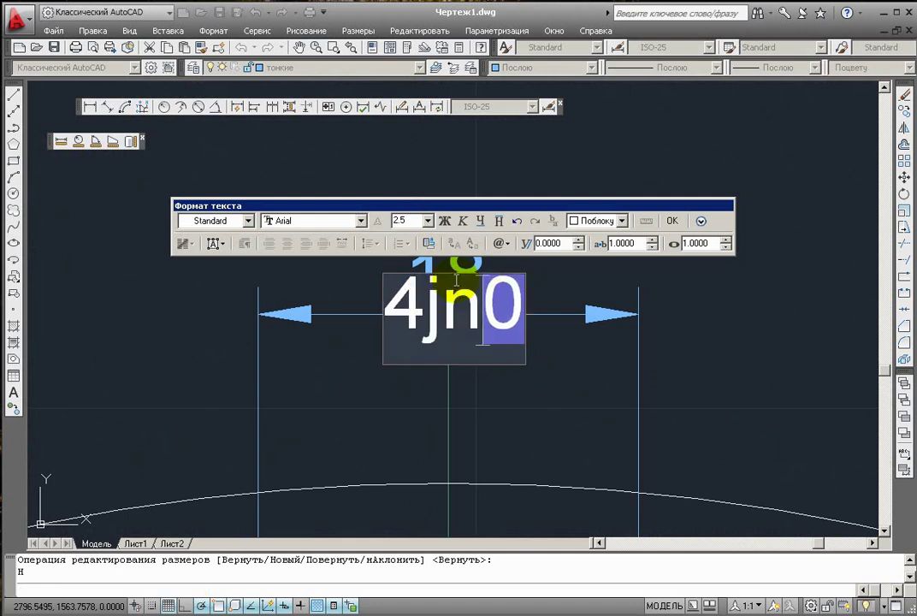
key(BackSpace)
key(BackSpace)
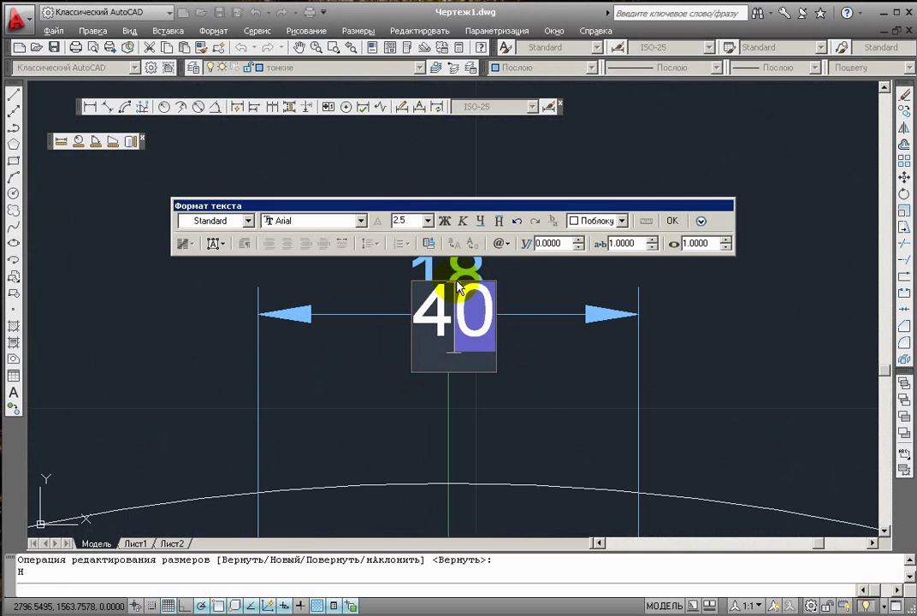
text(от)
text(ы)
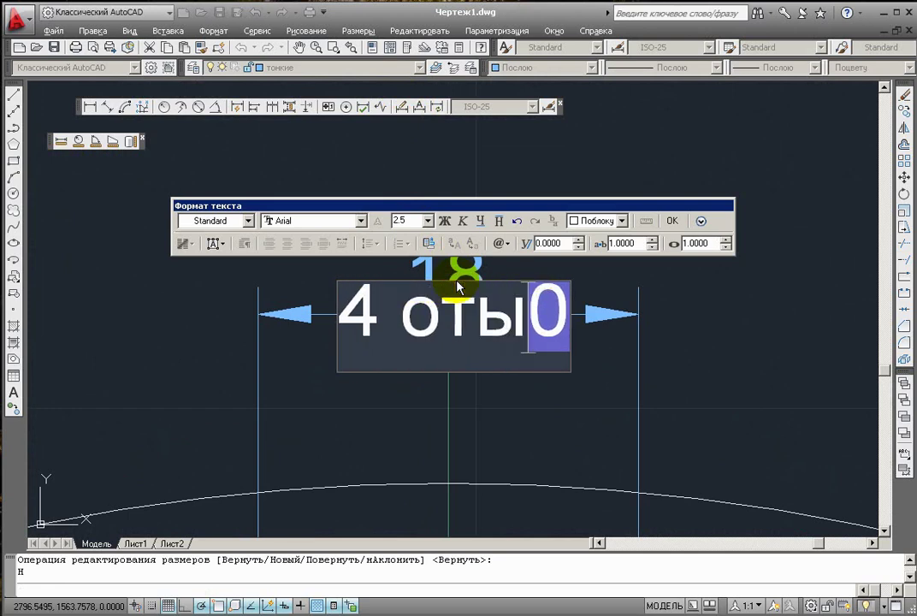
key(BackSpace)
text(в)
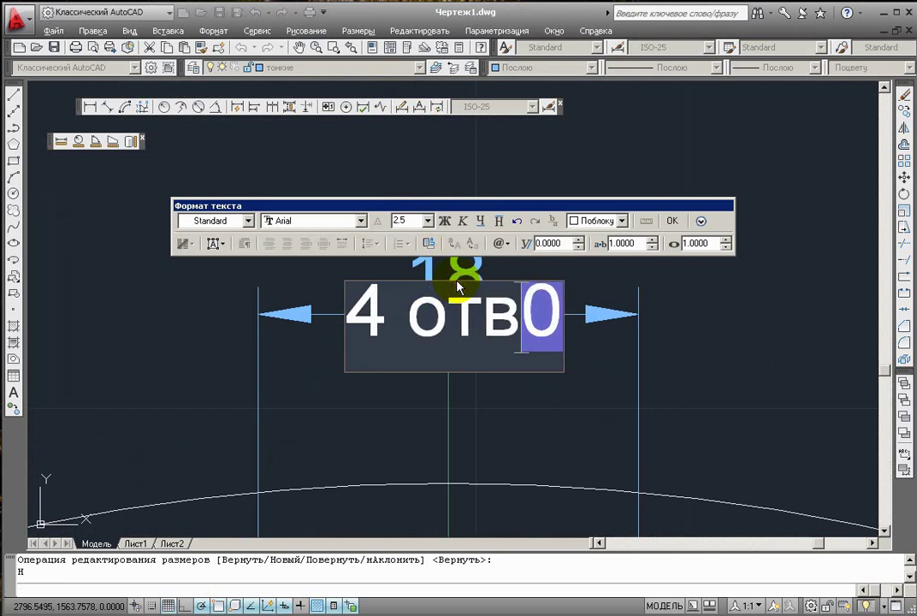
text(ю)
key(BackSpace)
text(.)
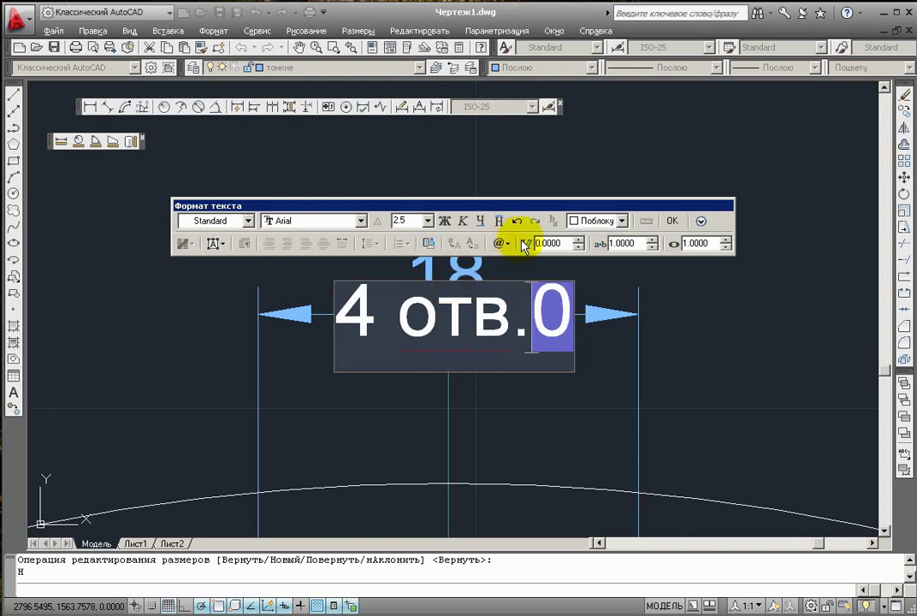
Step: Add the diameter symbol and 18, remove the measured-value placeholder, and confirm the text
click(508, 247)
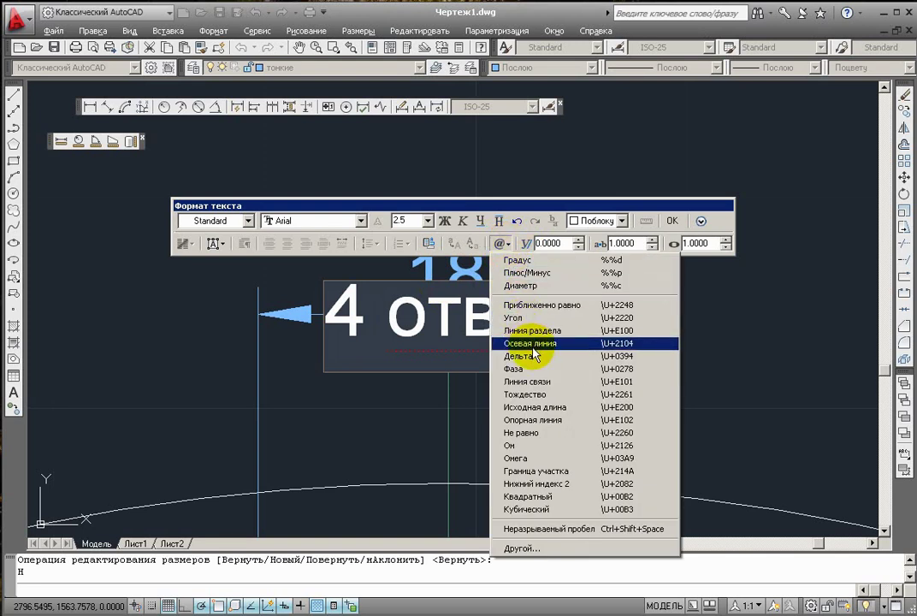
click(538, 286)
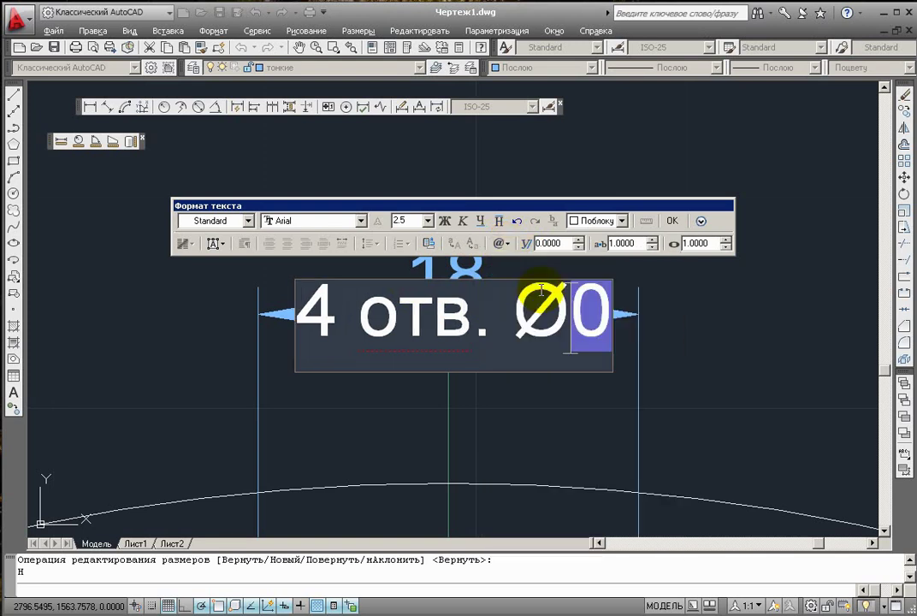
text(18)
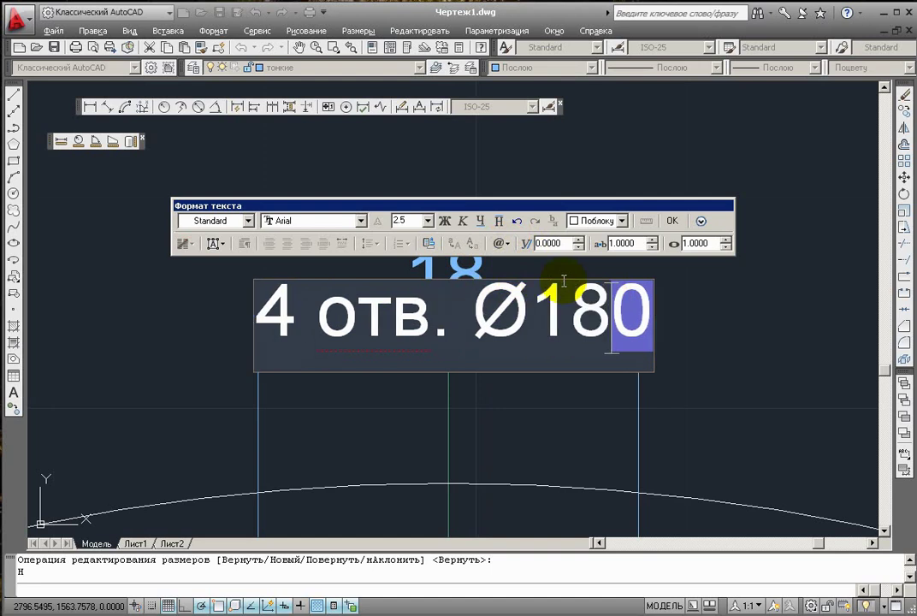
key(Delete)
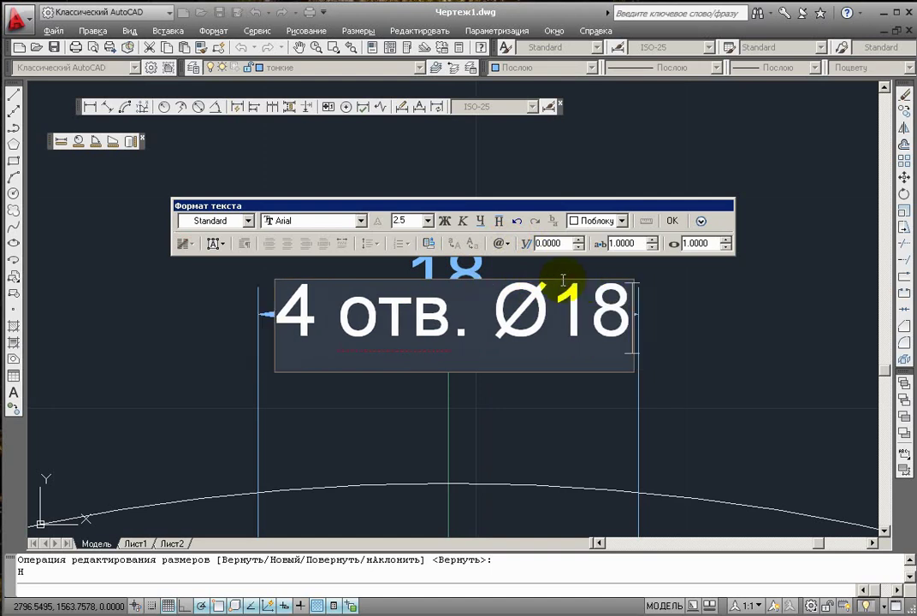
click(671, 221)
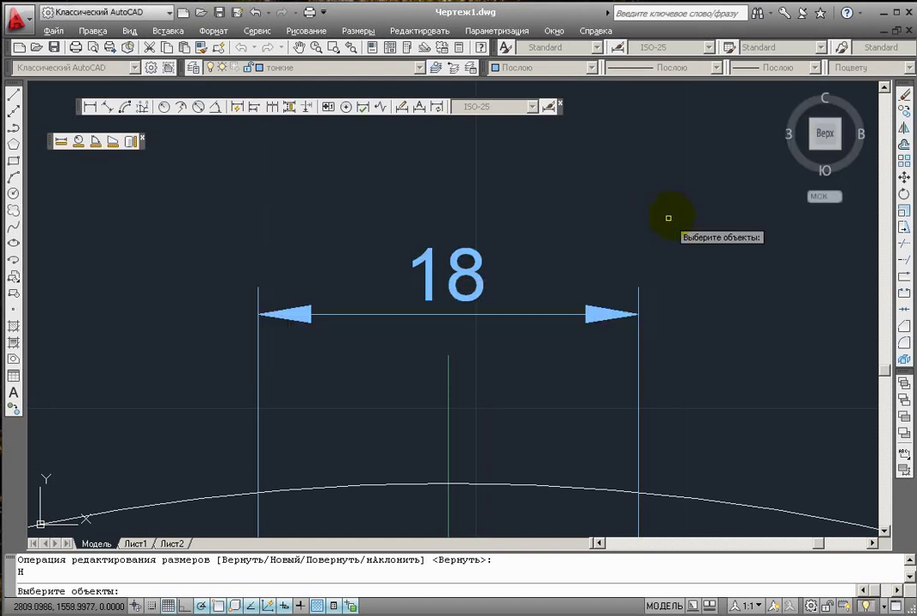
Step: Apply the prepared text to the 18 dimension above the top bolt hole
click(475, 269)
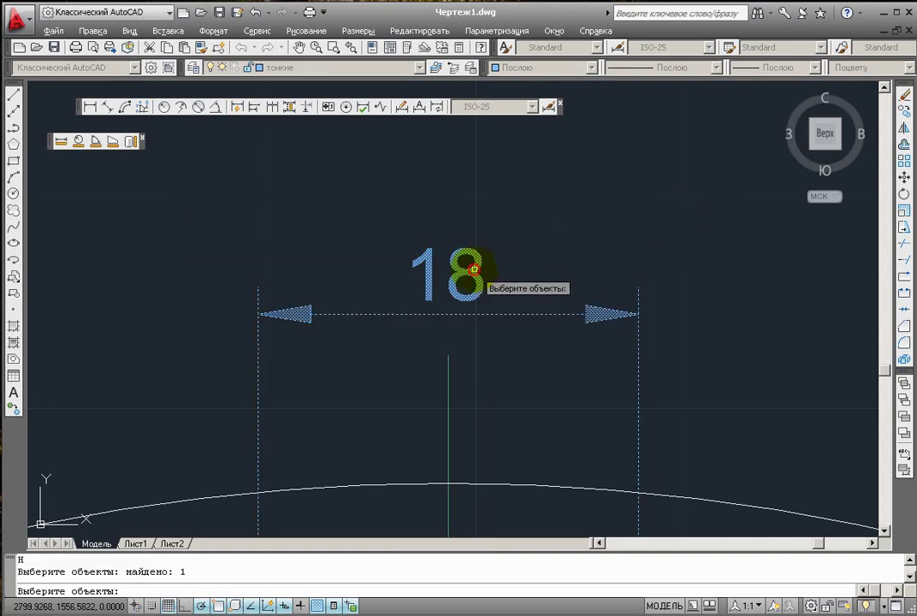
key(Return)
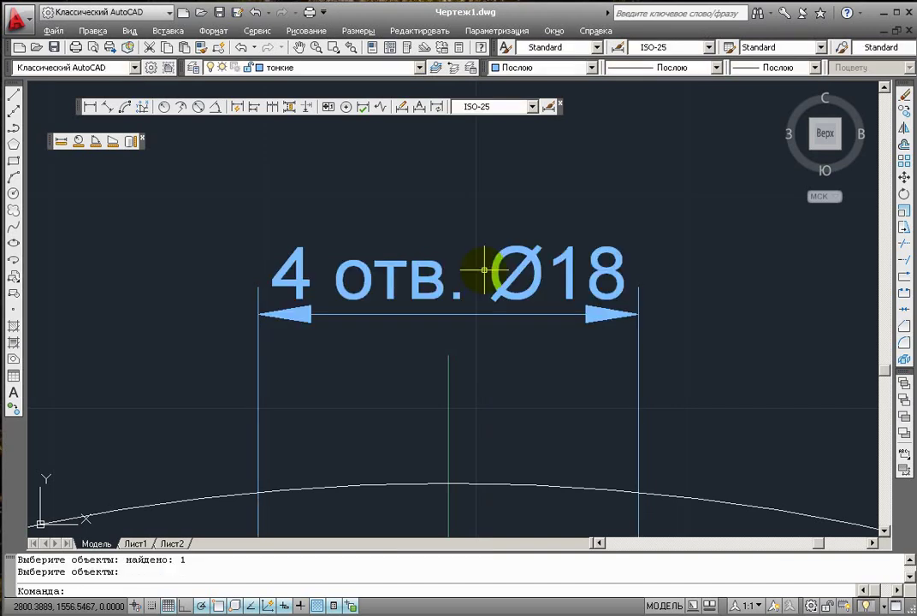
scroll(483, 267, down, 6)
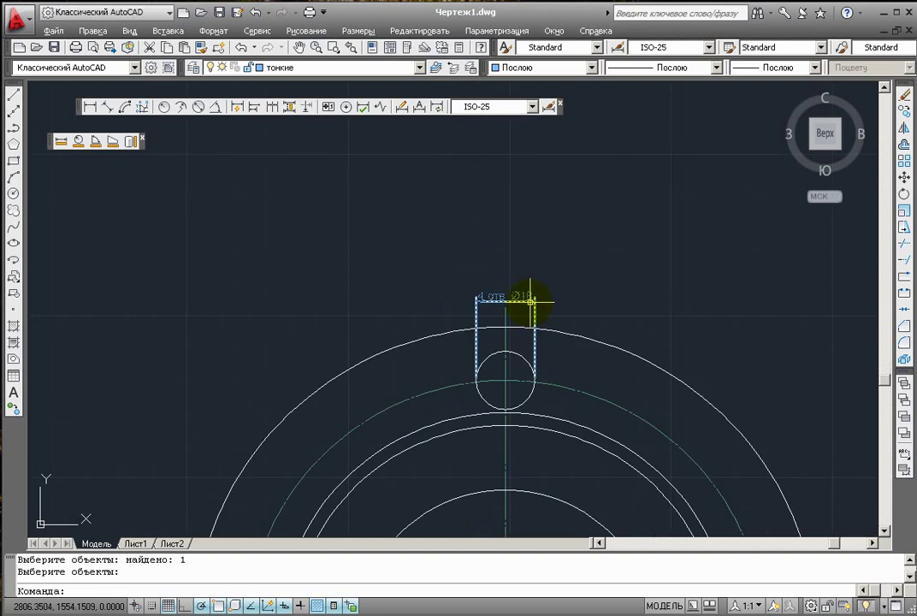
scroll(528, 301, up, 3)
scroll(530, 298, up, 2)
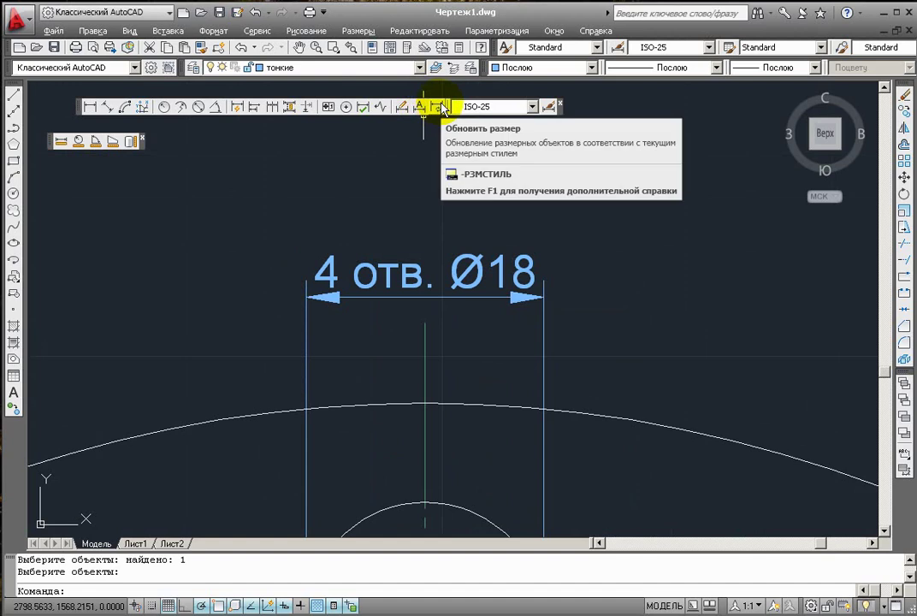
Step: Move the 4 отв. Ø18 dimension text out to the right of the top hole
click(422, 107)
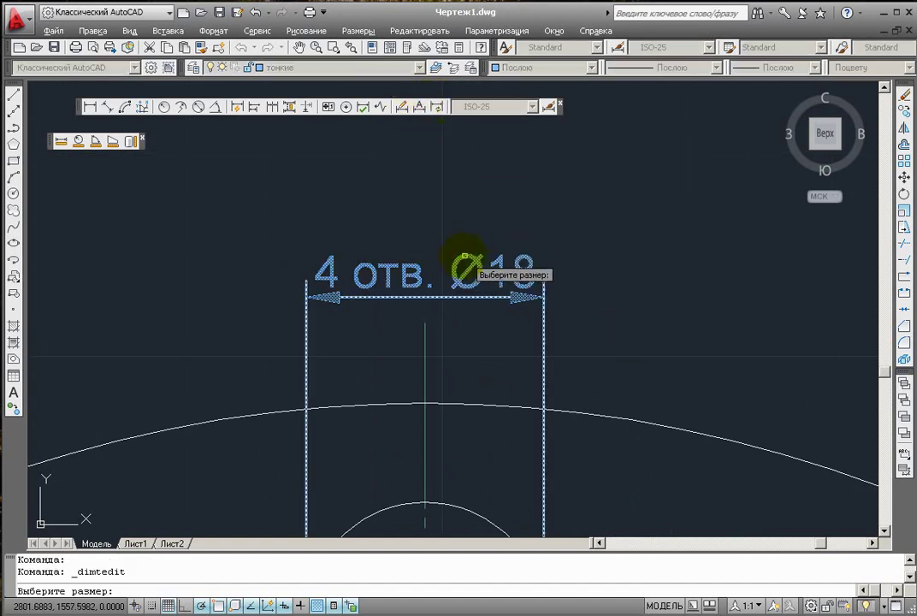
click(467, 259)
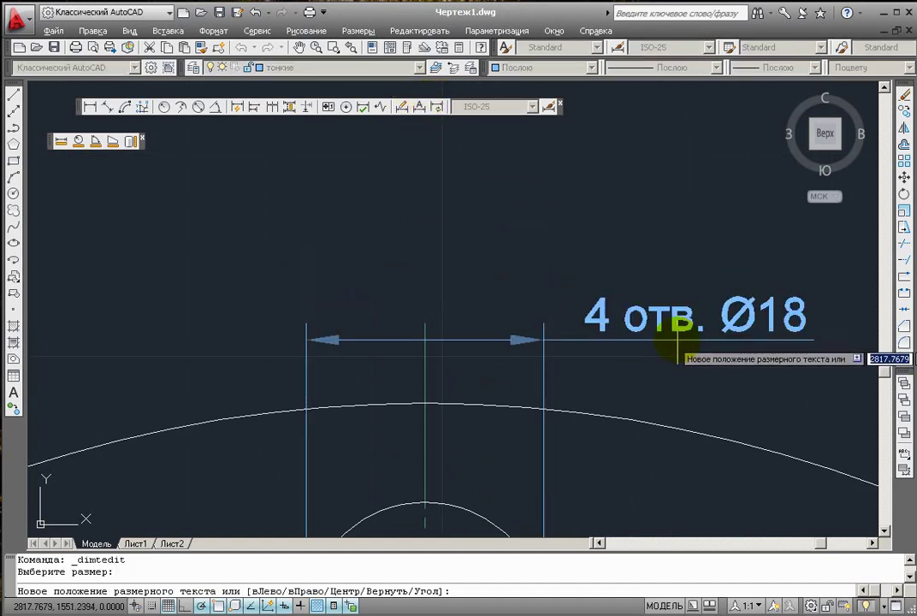
click(662, 280)
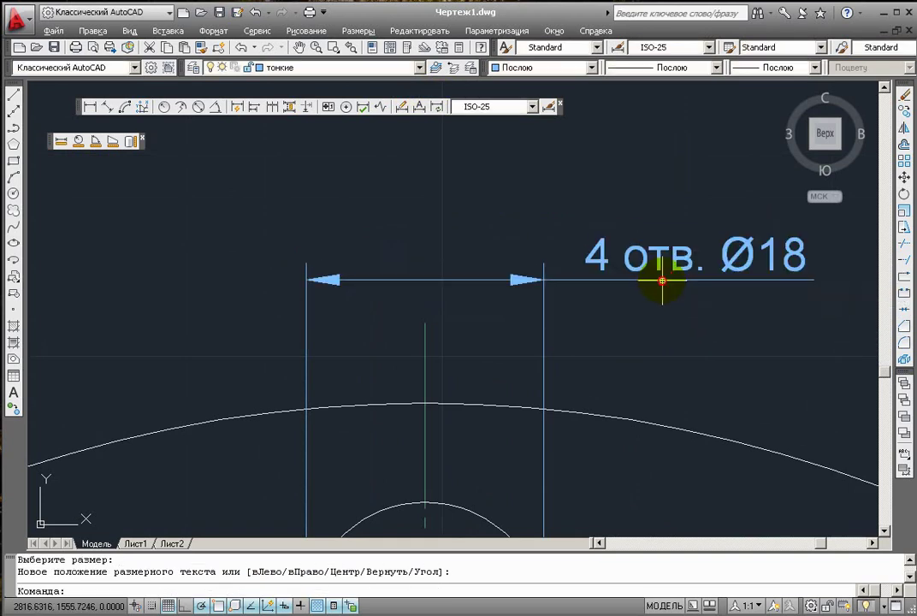
scroll(599, 347, down, 8)
scroll(593, 366, up, 3)
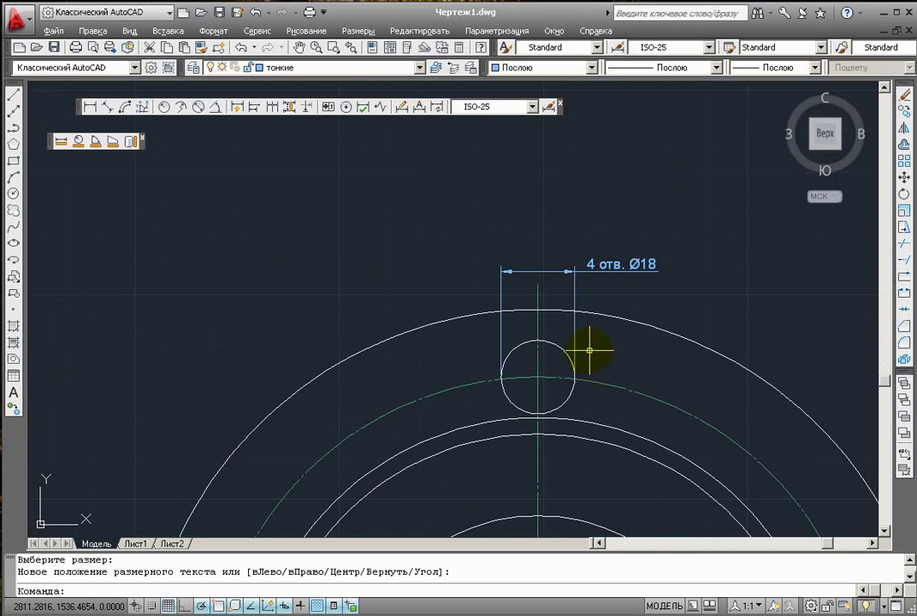
Step: Pan and zoom between the reference flange image and the drawn flange views
scroll(579, 358, down, 5)
mouse_move(511, 399)
middle_down()
mouse_move(512, 261)
mouse_move(569, 252)
middle_up()
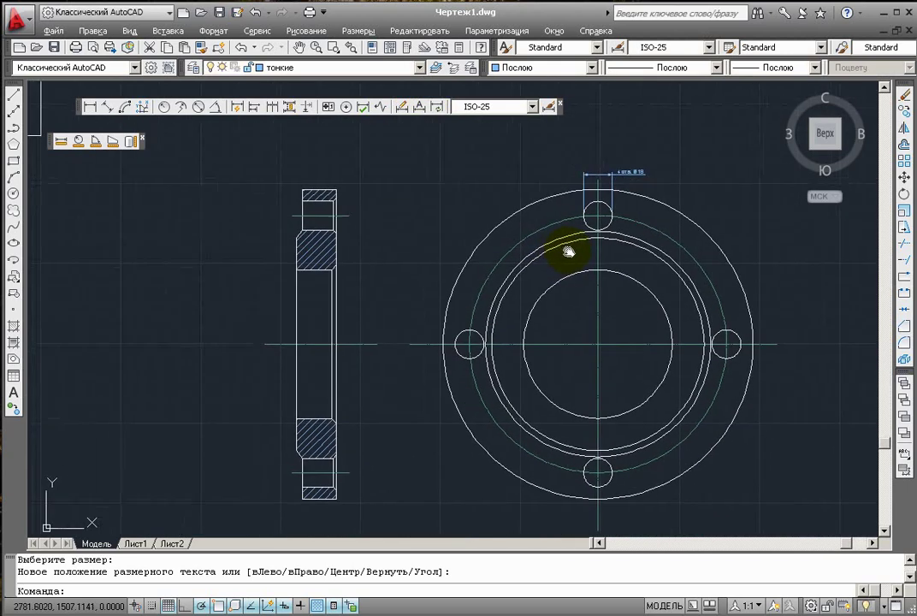
key(Escape)
scroll(495, 241, down, 2)
middle_drag(496, 241, 590, 245)
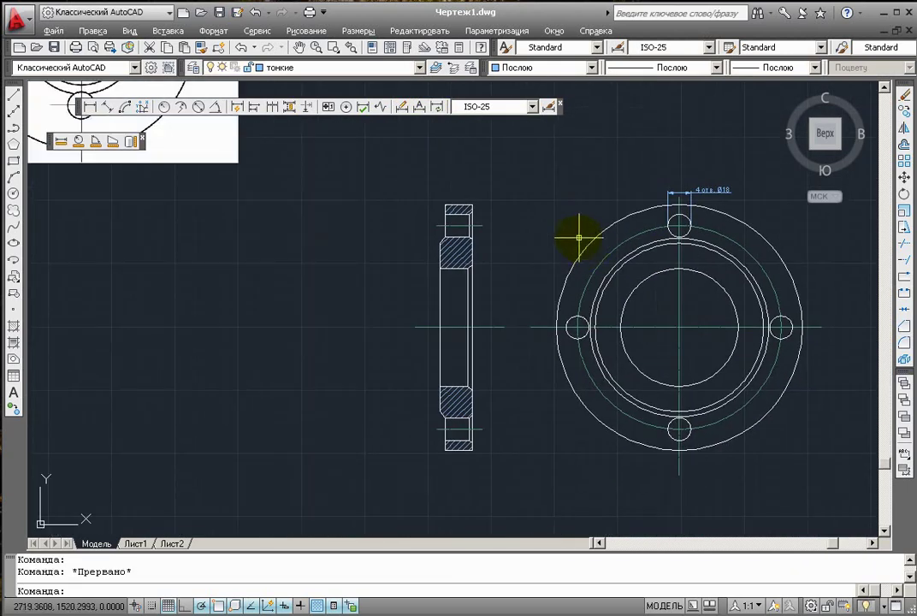
middle_drag(254, 301, 389, 488)
scroll(323, 311, down, 4)
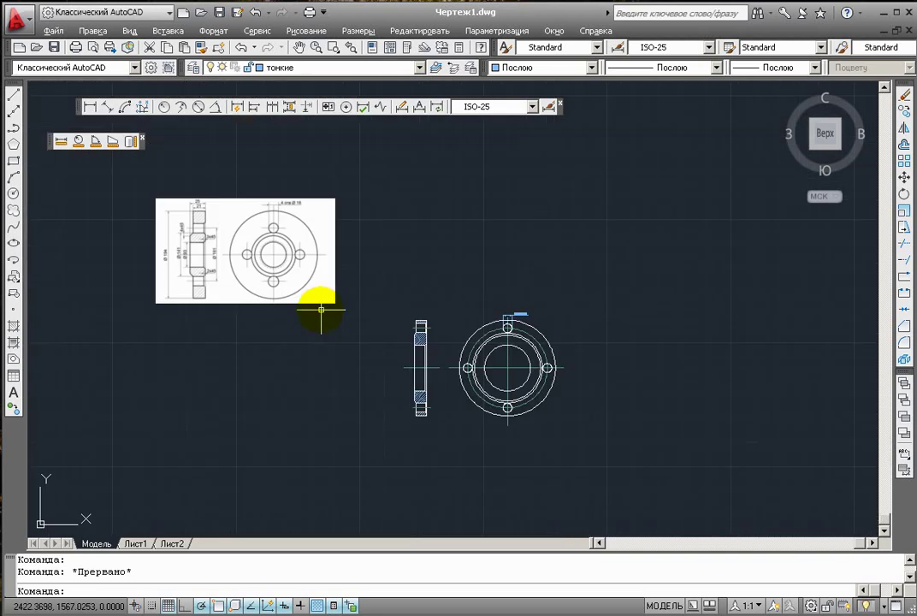
scroll(301, 276, up, 3)
middle_drag(126, 229, 236, 288)
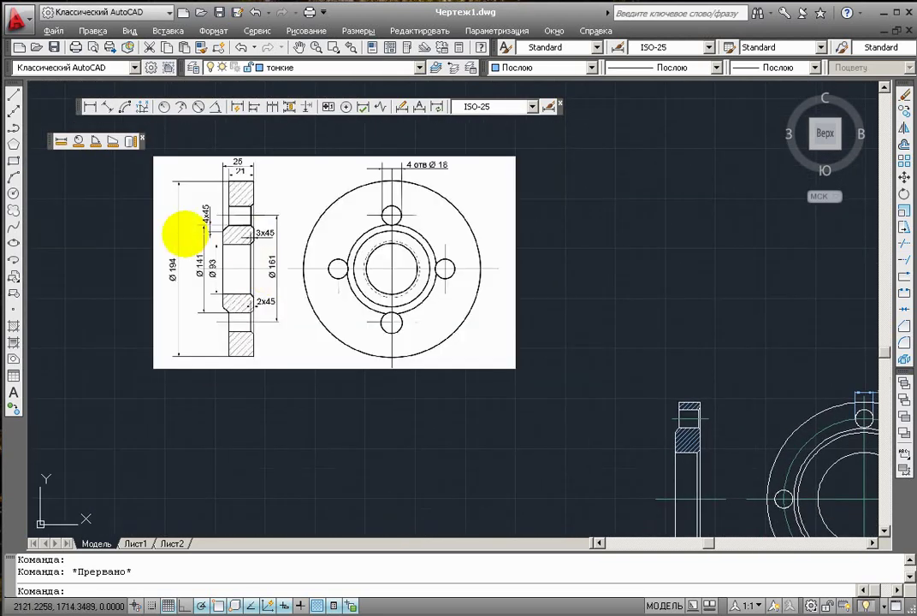
scroll(185, 231, up, 2)
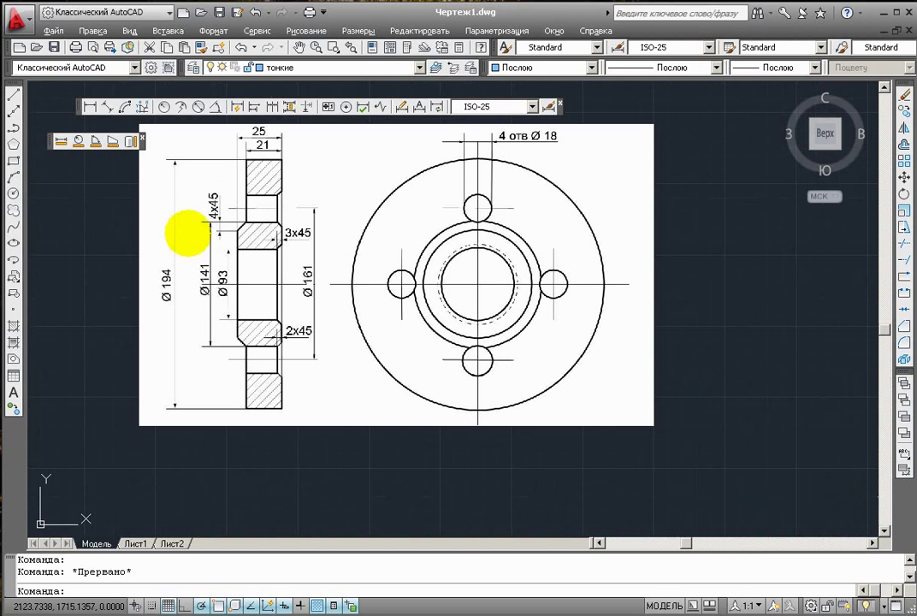
scroll(186, 231, down, 3)
middle_drag(475, 357, 485, 241)
scroll(450, 211, up, 2)
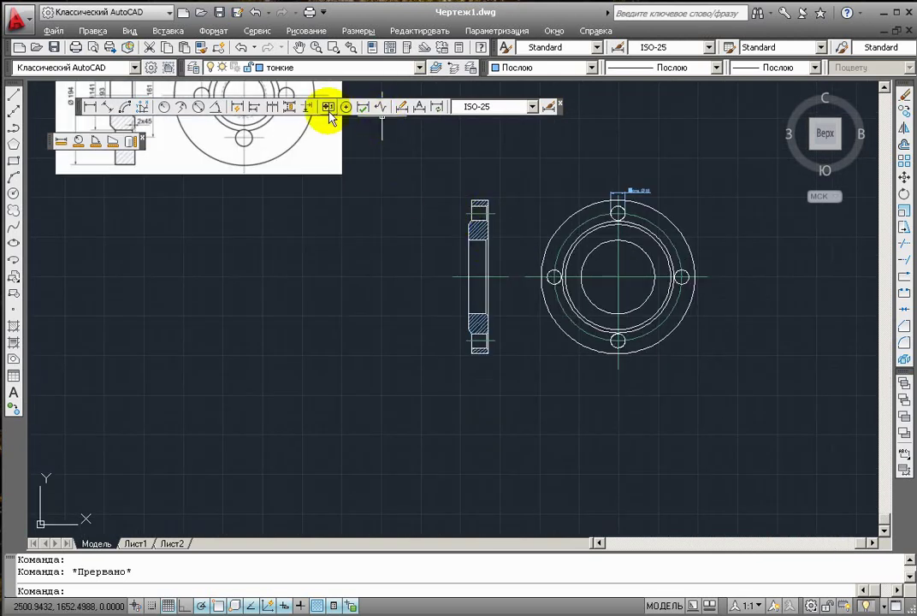
Step: Place the overall 194 vertical dimension to the left of the section
click(89, 106)
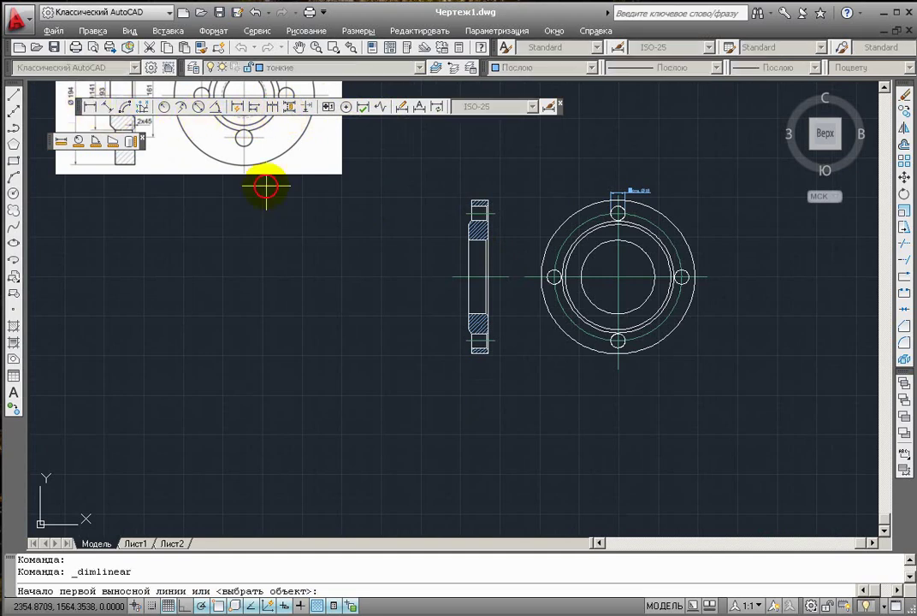
scroll(428, 252, up, 3)
scroll(547, 184, down, 2)
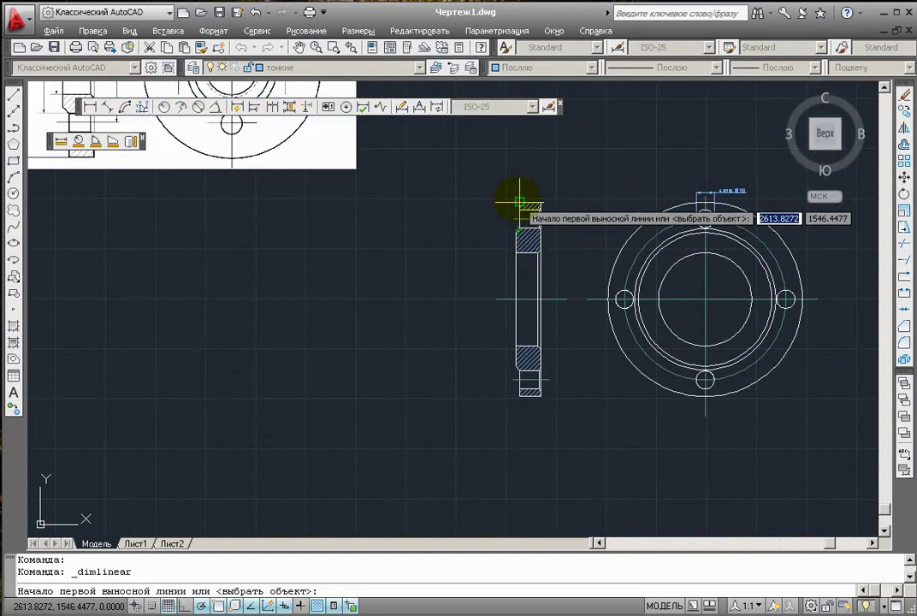
click(517, 199)
click(517, 395)
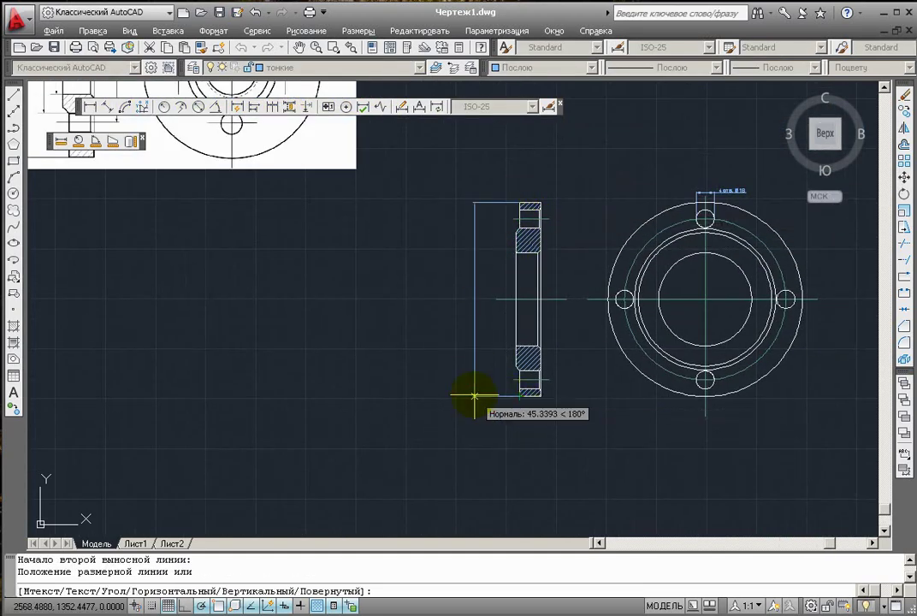
click(474, 395)
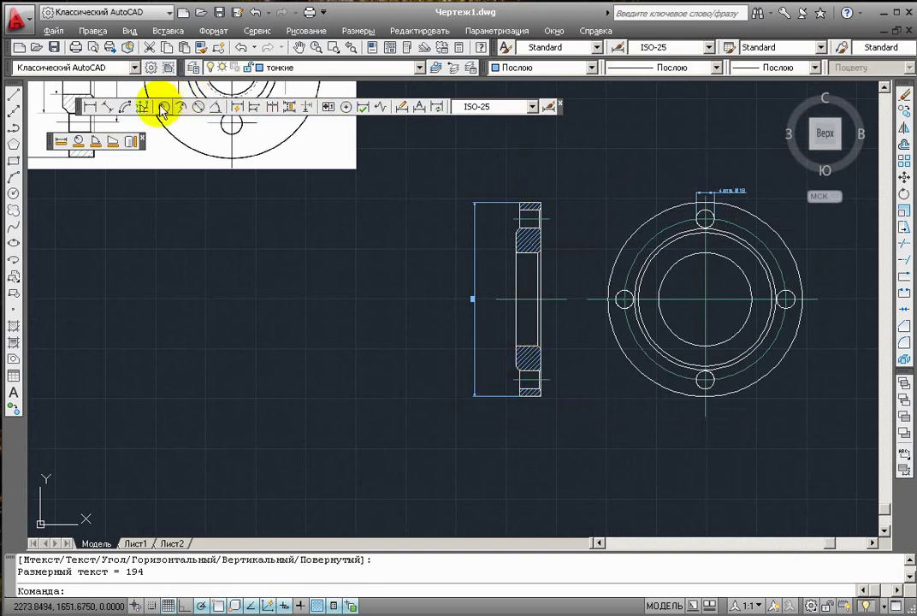
Step: Begin another linear dimension on the section, then cancel it
click(90, 106)
scroll(452, 288, up, 2)
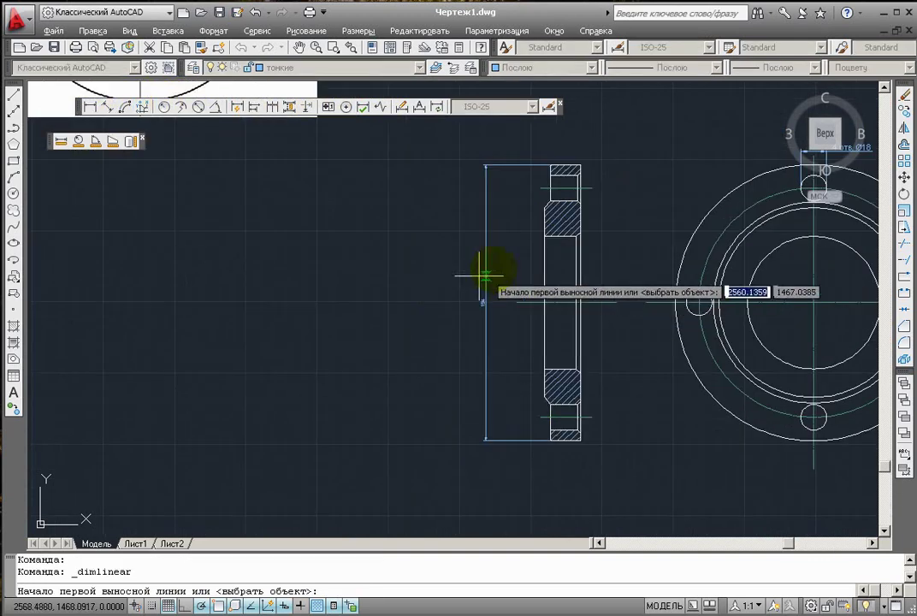
click(544, 209)
key(Escape)
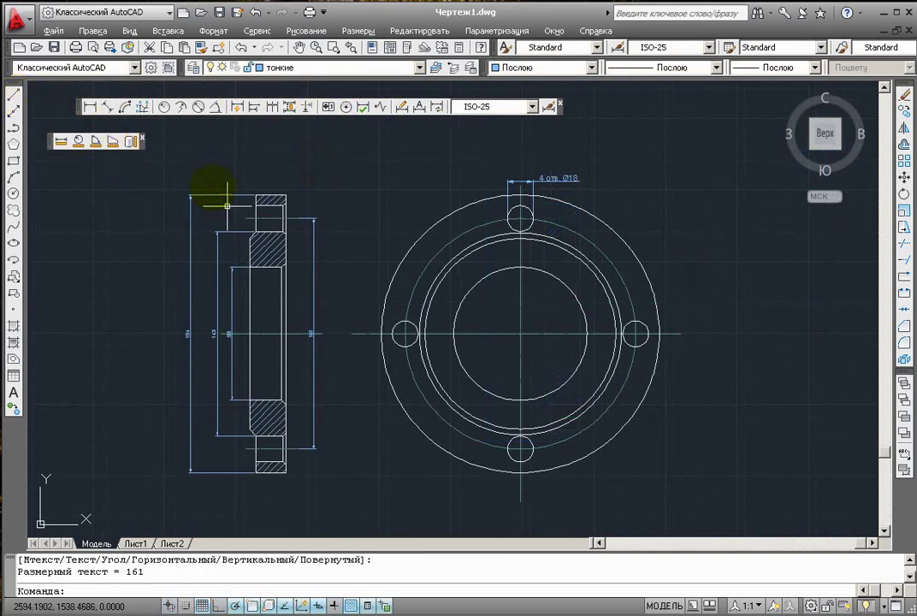
key(Escape)
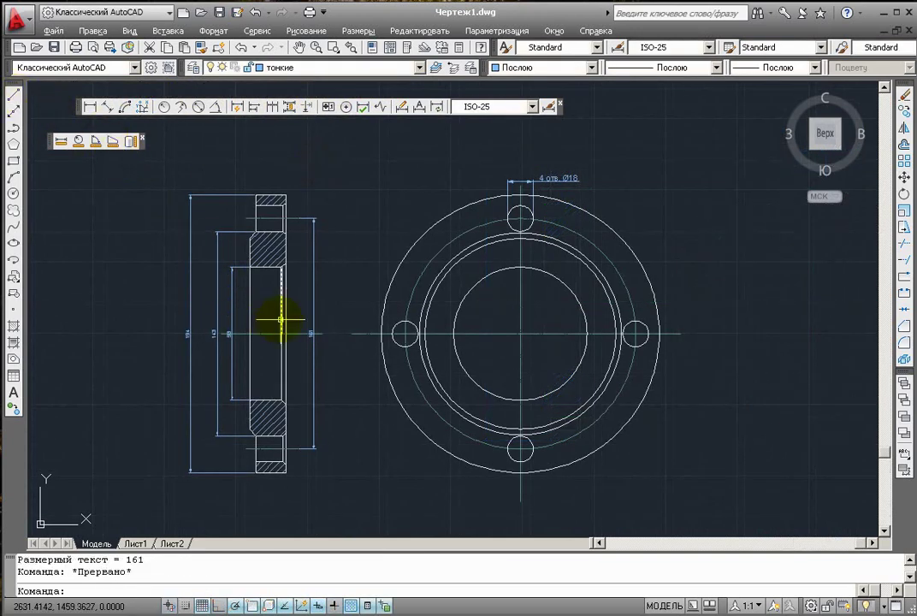
scroll(261, 340, up, 5)
Step: Pull both ends of the section's horizontal centre line inward, clear of the dimension texts
click(182, 295)
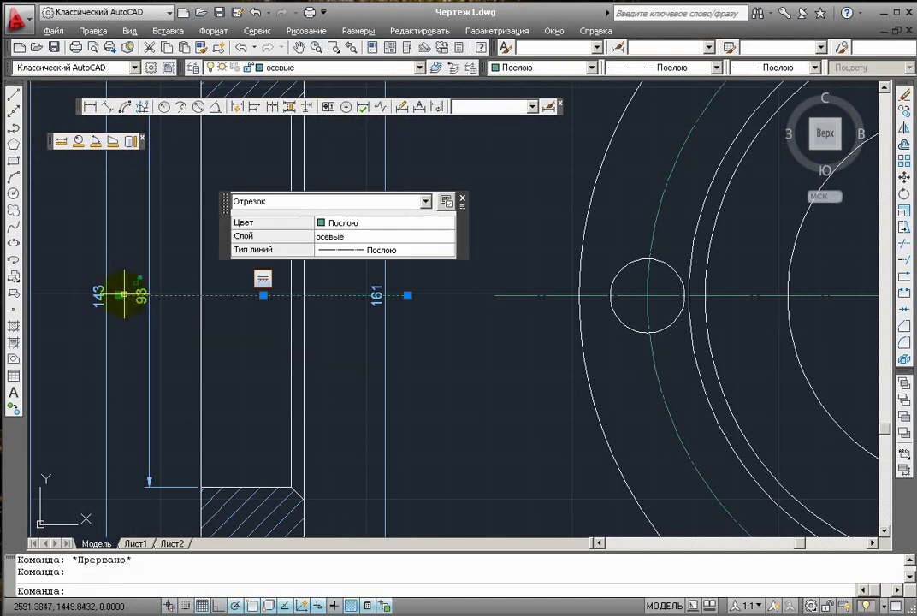
click(126, 294)
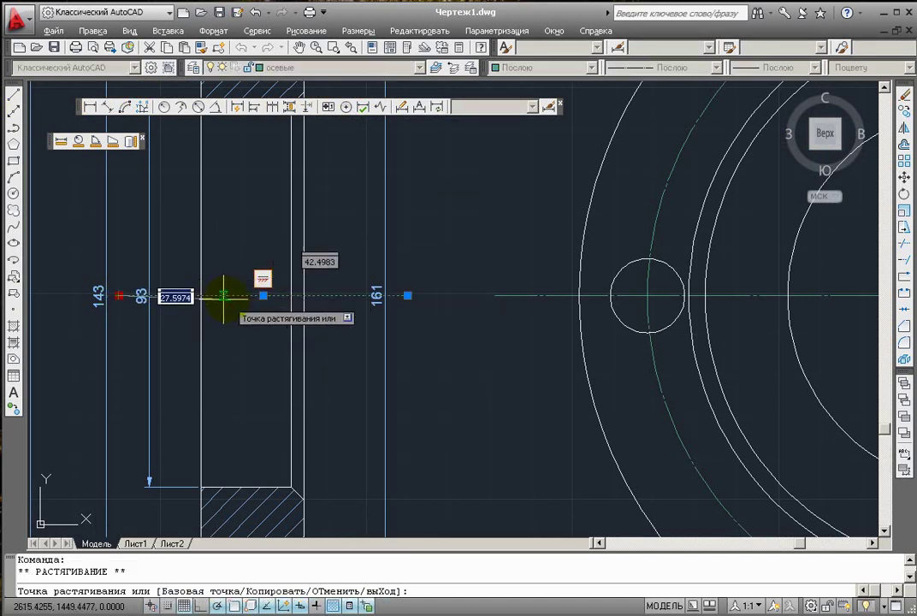
click(175, 295)
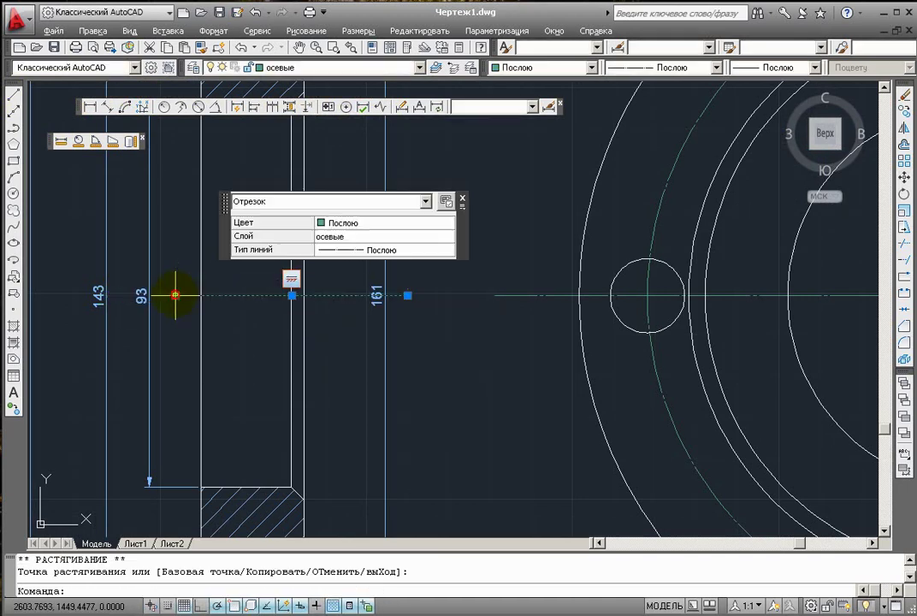
click(407, 296)
click(333, 296)
key(Escape)
scroll(337, 285, down, 4)
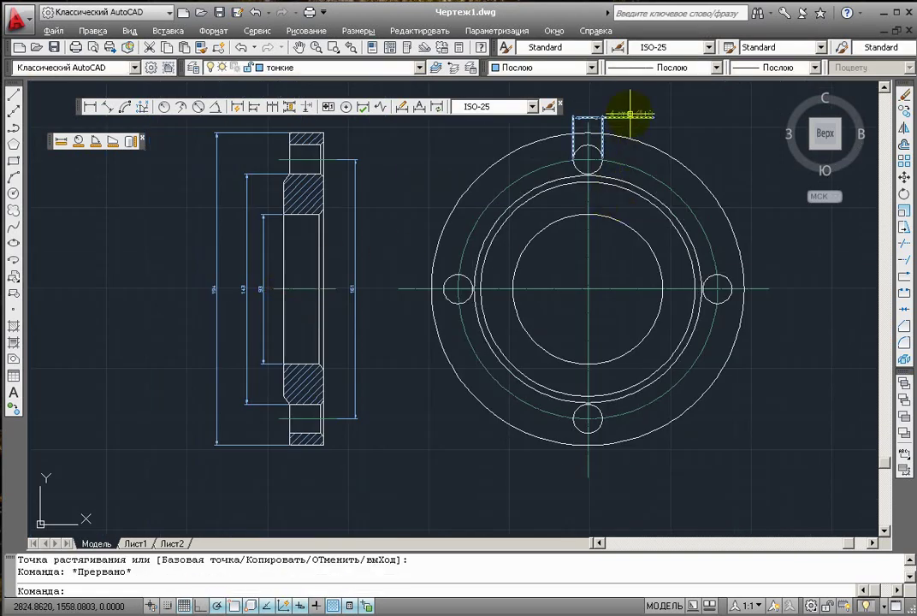
Step: Give the 194 dimension new text Ø194 via DIMEDIT, which displays as Ø194194
scroll(226, 289, up, 3)
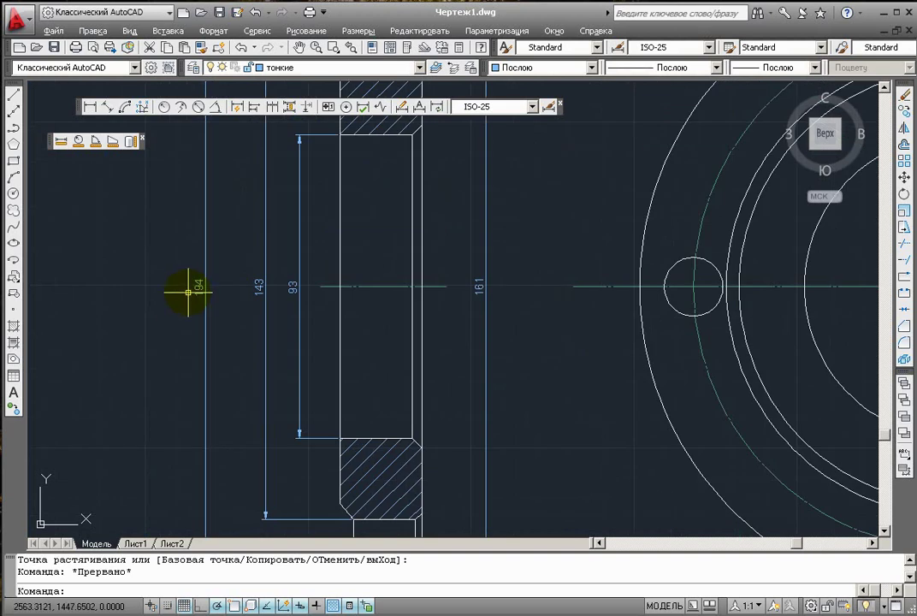
scroll(203, 285, down, 3)
middle_drag(211, 278, 308, 268)
click(401, 108)
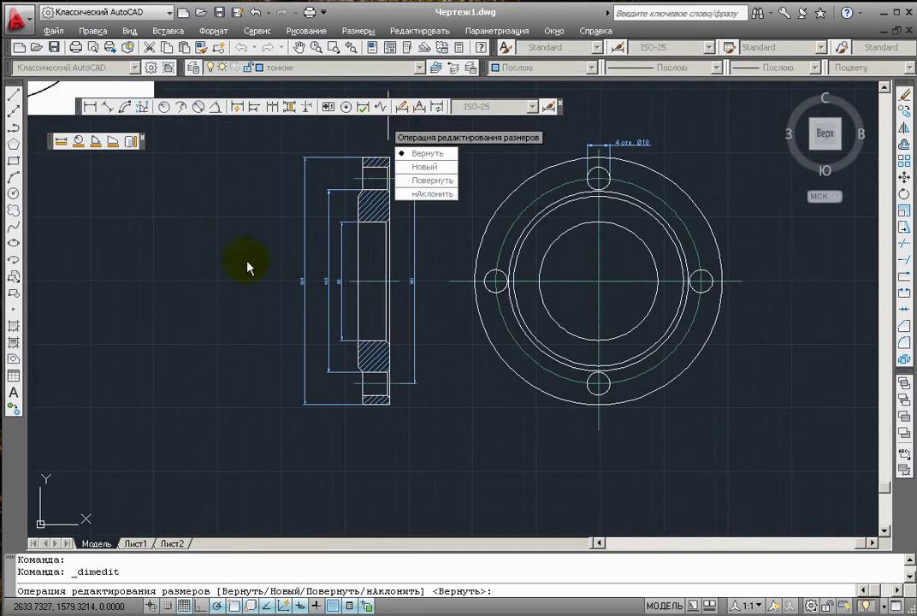
click(418, 168)
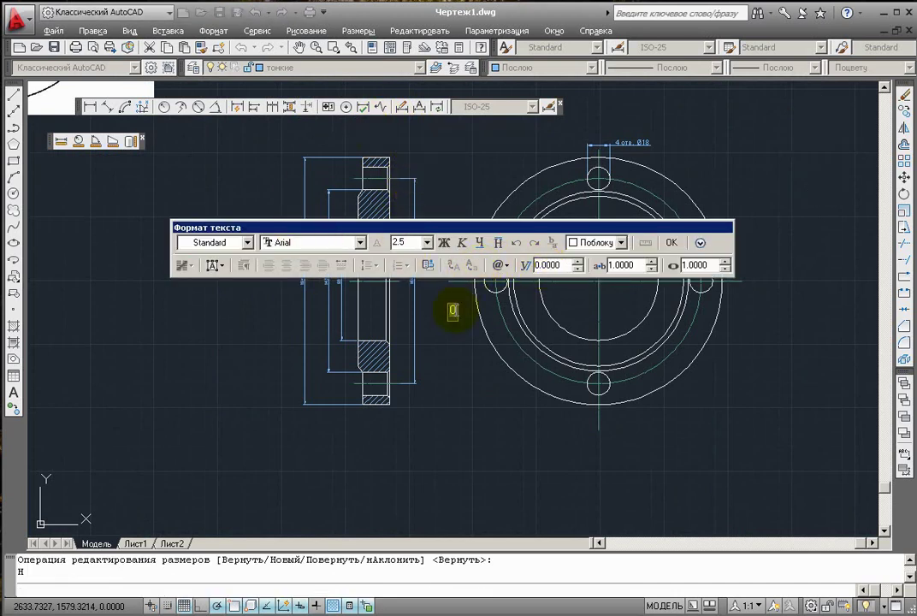
click(508, 272)
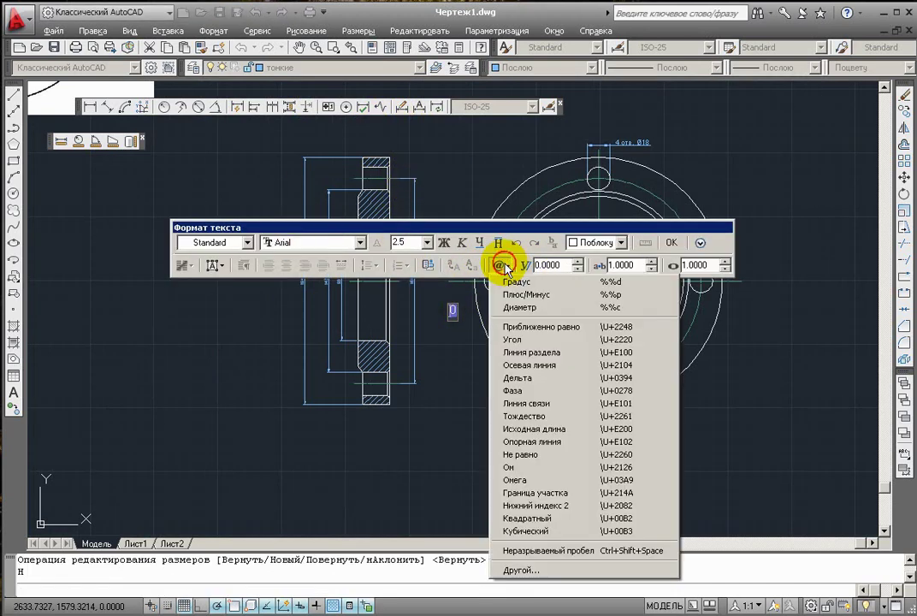
click(521, 305)
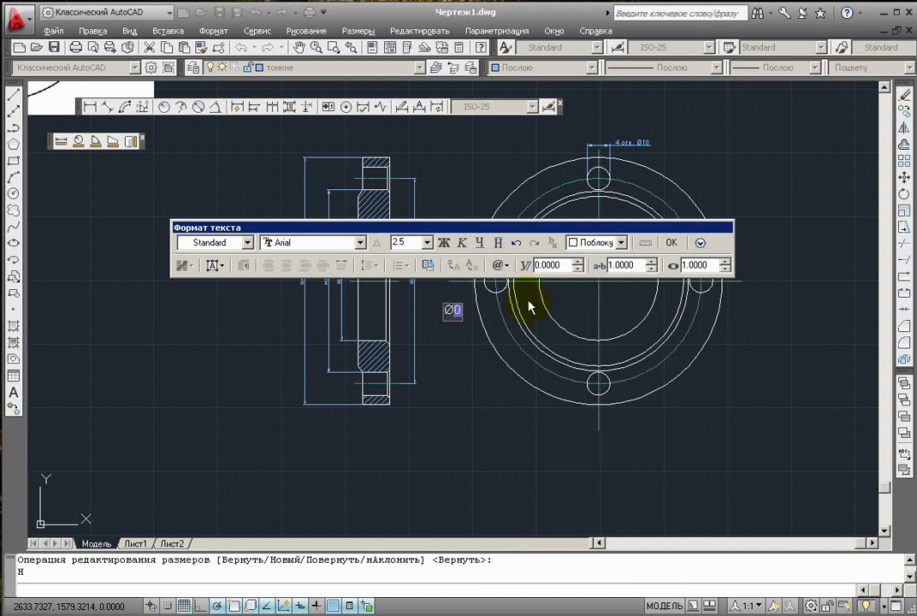
text(194)
click(670, 242)
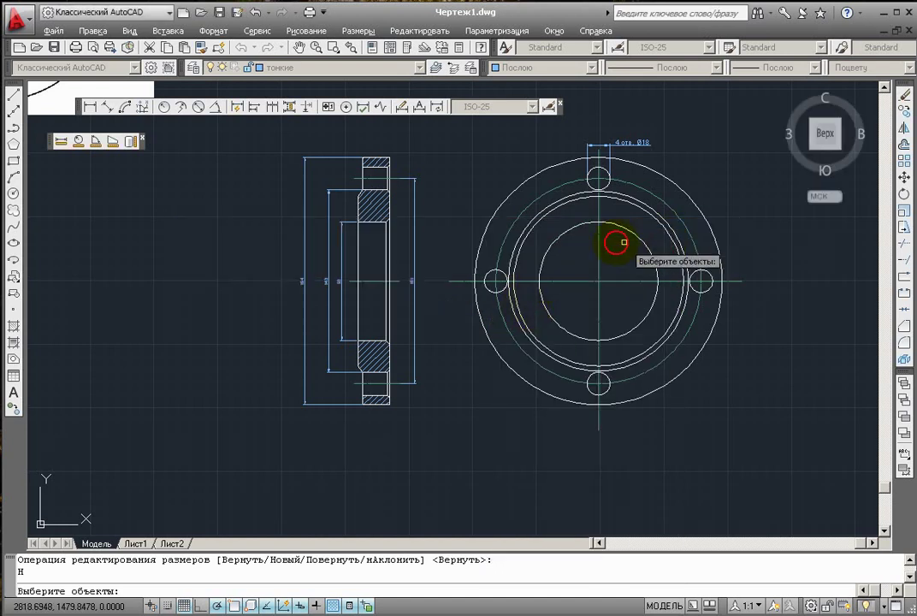
click(300, 282)
key(Return)
scroll(312, 282, up, 6)
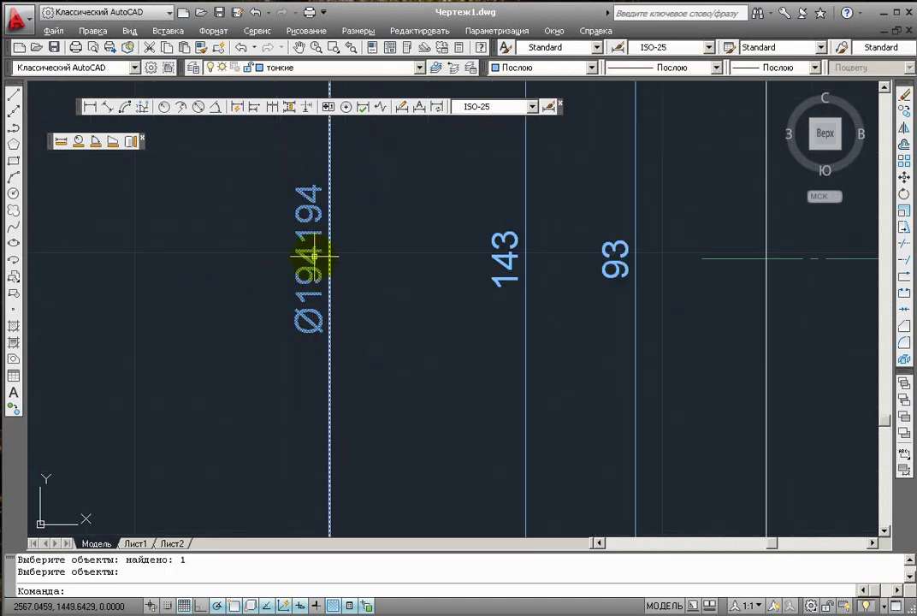
Step: Replace the overall dimension's text with Ø194, removing the measured-value placeholder
click(398, 107)
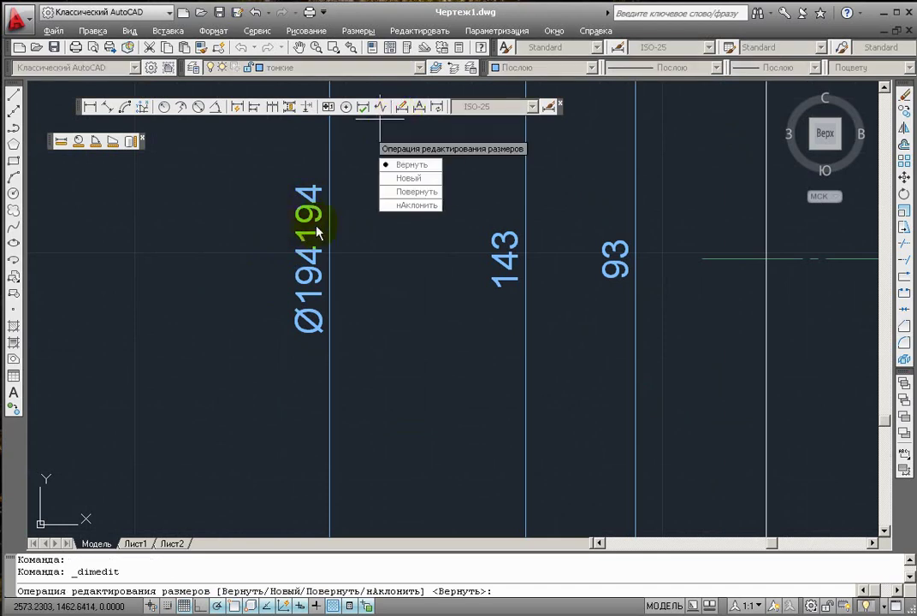
click(377, 154)
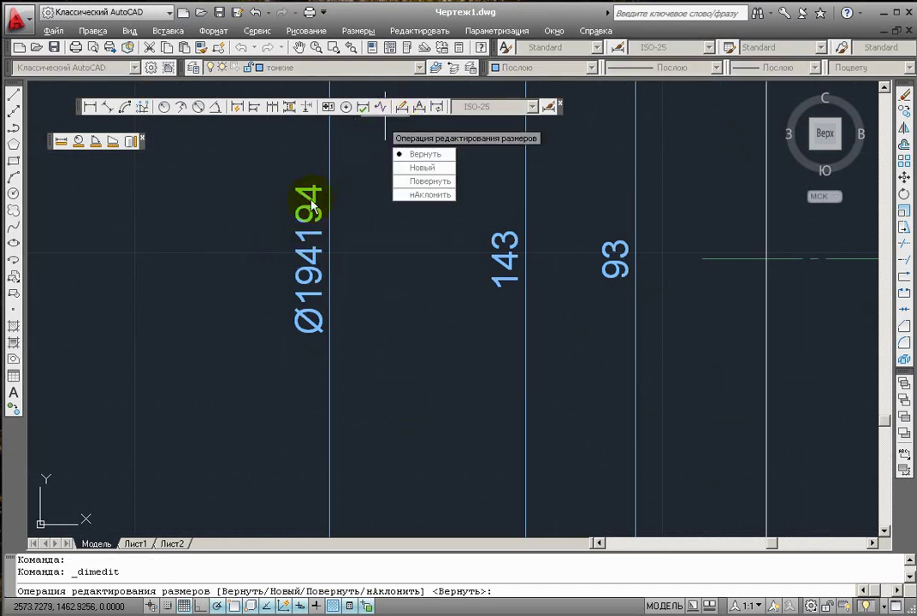
text(Н)
key(Return)
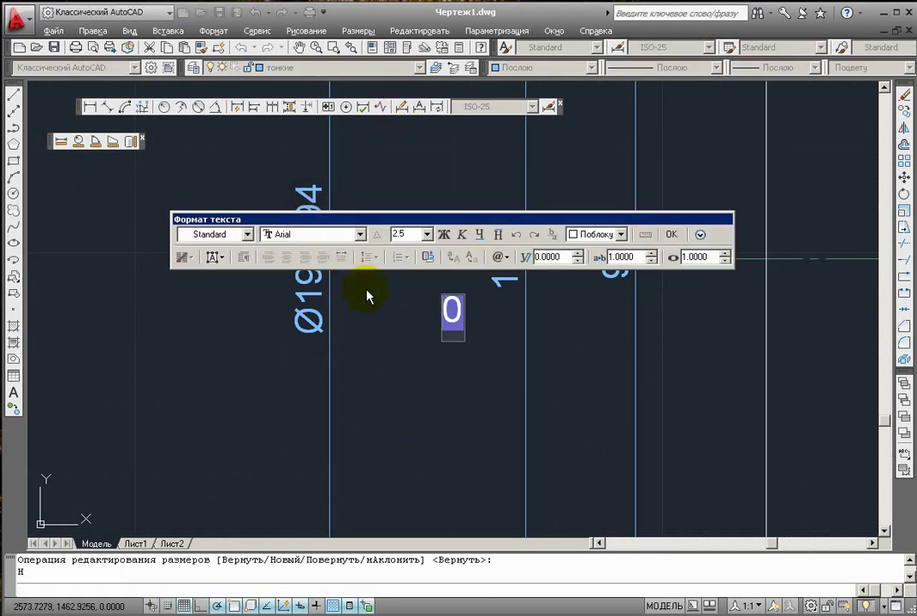
click(441, 322)
click(501, 257)
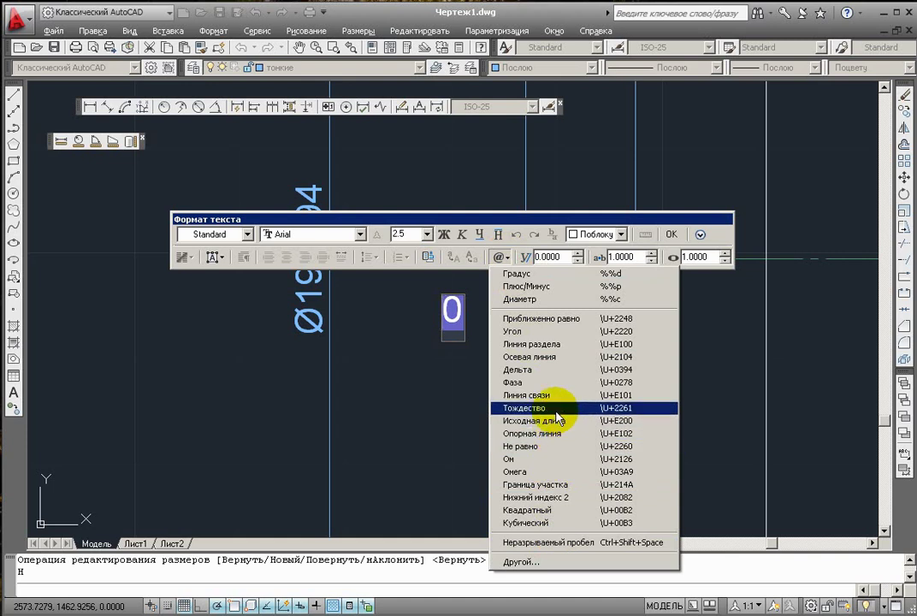
click(537, 299)
text(194)
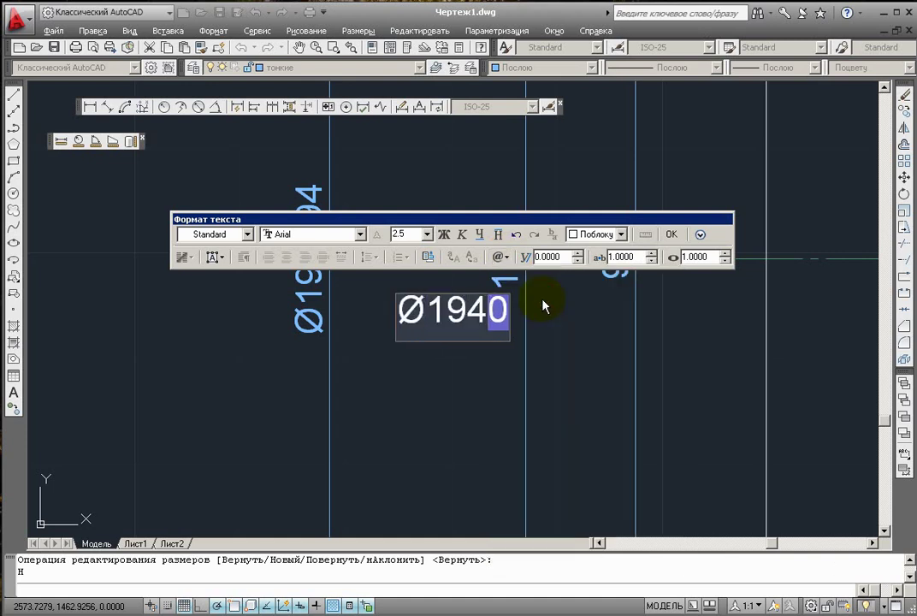
key(Delete)
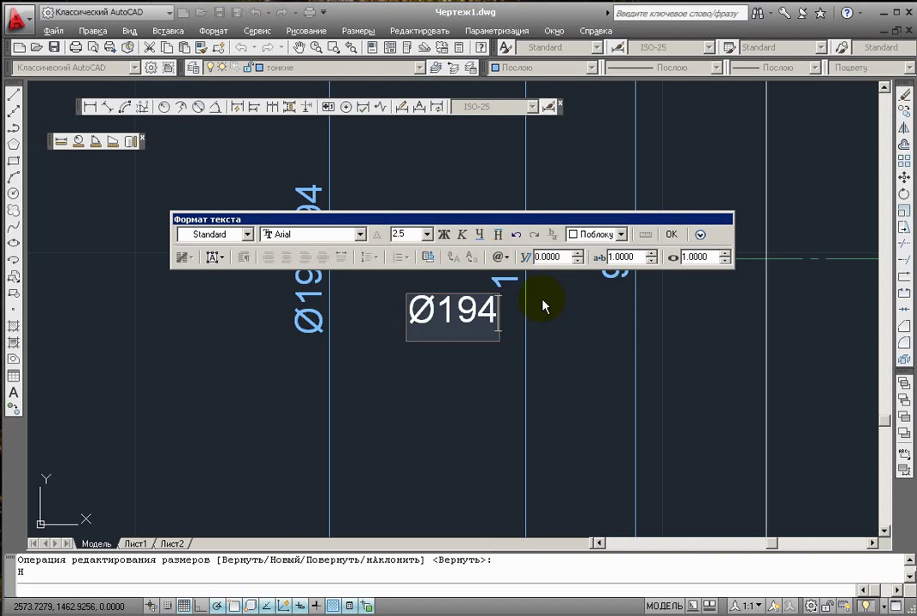
click(673, 234)
click(303, 256)
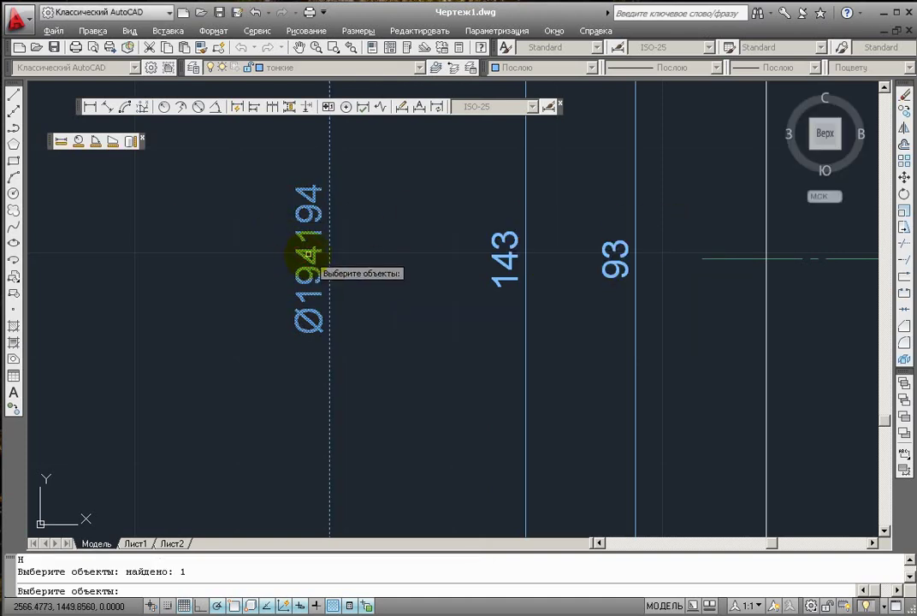
key(Return)
scroll(434, 267, down, 3)
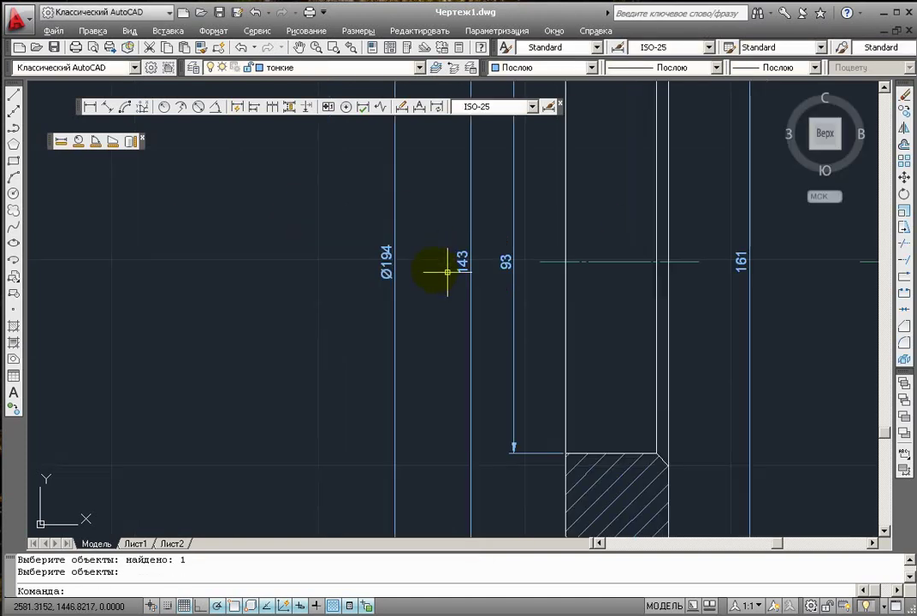
middle_drag(482, 244, 385, 318)
scroll(381, 317, up, 1)
scroll(382, 308, down, 2)
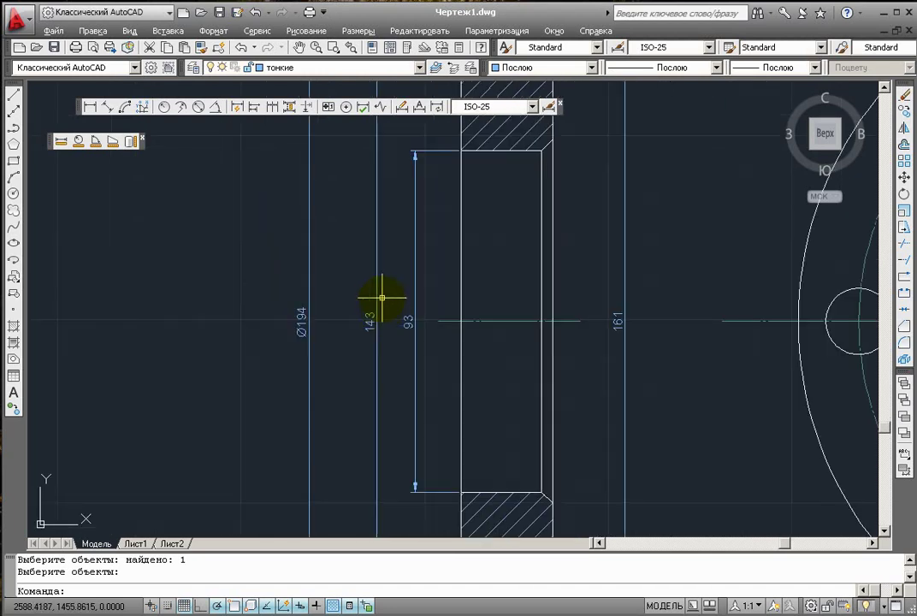
click(400, 106)
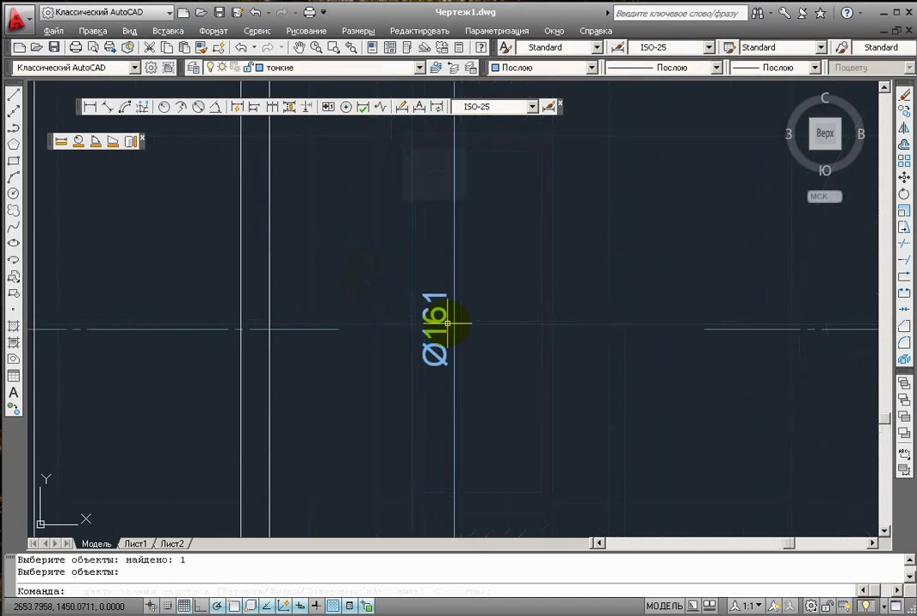
scroll(454, 313, down, 3)
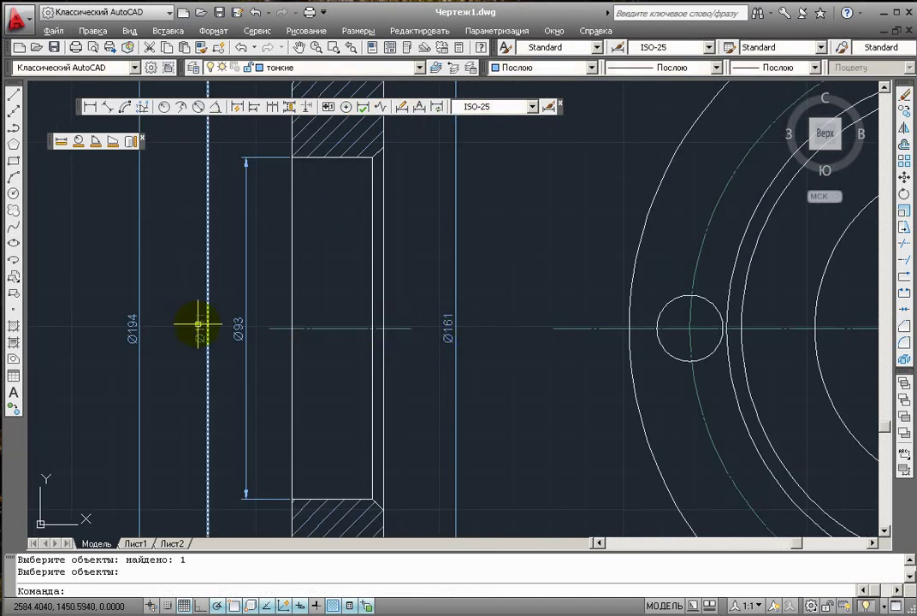
scroll(229, 331, up, 2)
scroll(232, 326, down, 4)
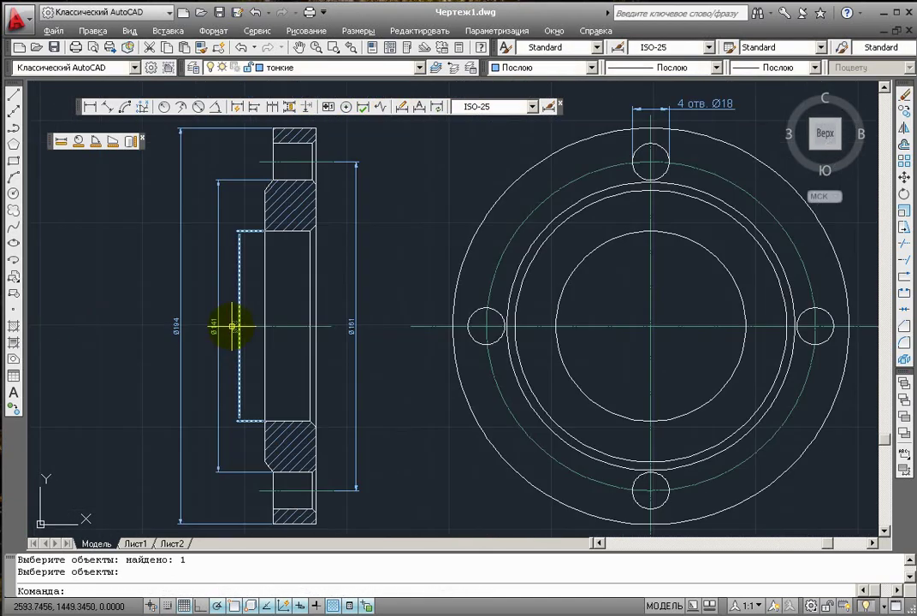
middle_drag(147, 280, 395, 312)
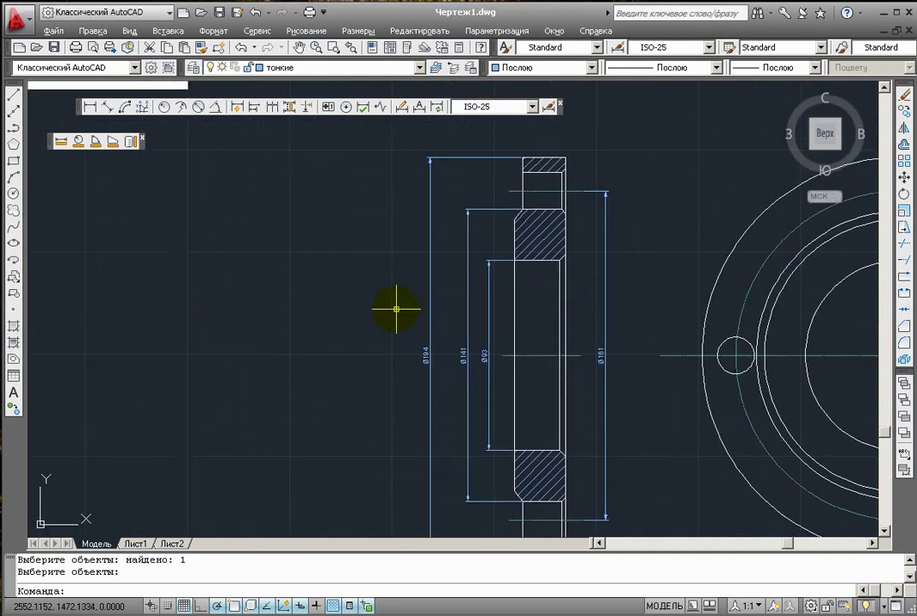
scroll(253, 284, down, 2)
scroll(164, 205, down, 3)
middle_drag(164, 204, 405, 379)
scroll(338, 307, up, 5)
scroll(333, 315, up, 2)
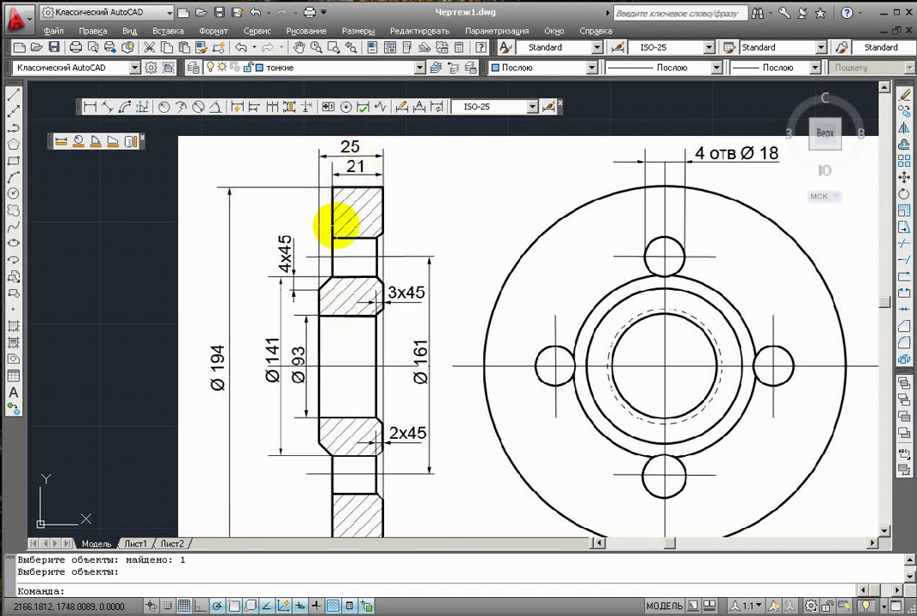
scroll(573, 280, down, 3)
scroll(594, 327, down, 2)
middle_drag(593, 327, 454, 316)
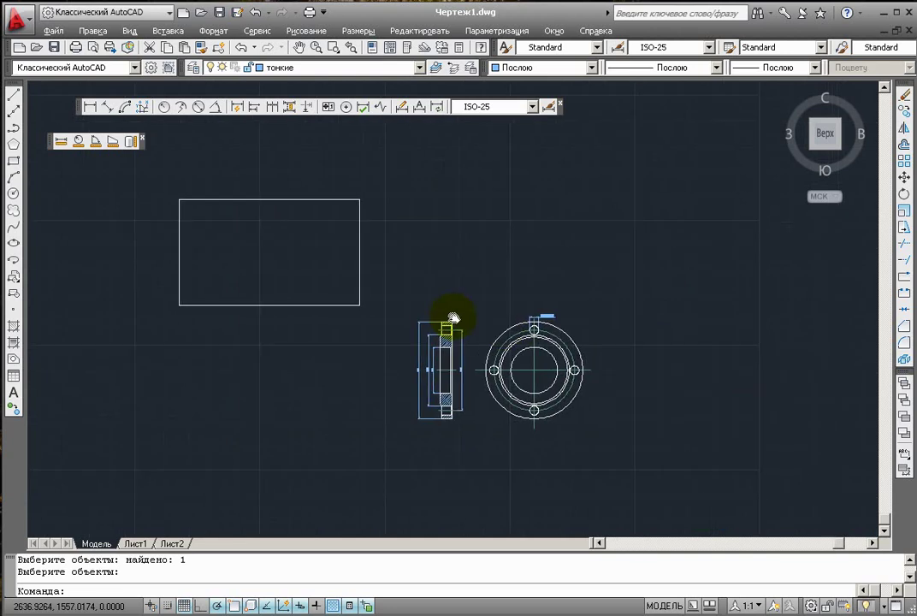
scroll(441, 266, up, 4)
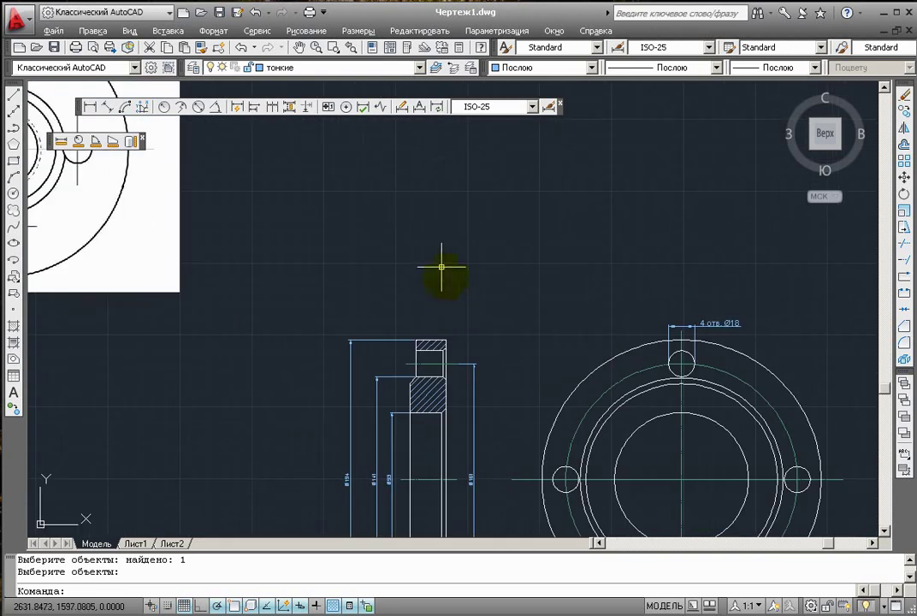
Step: Place the overall 25 width dimension above the section view
click(89, 106)
scroll(445, 333, up, 2)
click(388, 399)
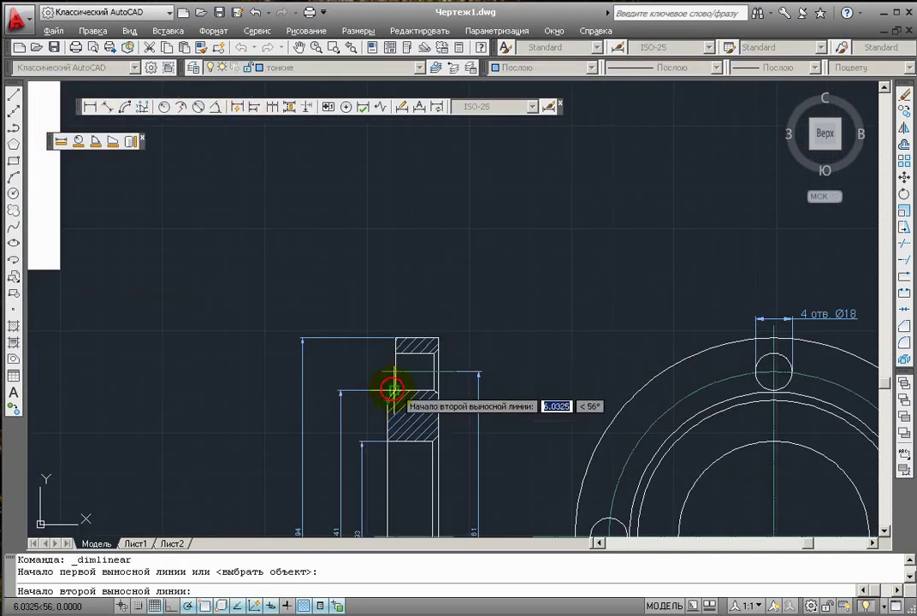
click(434, 351)
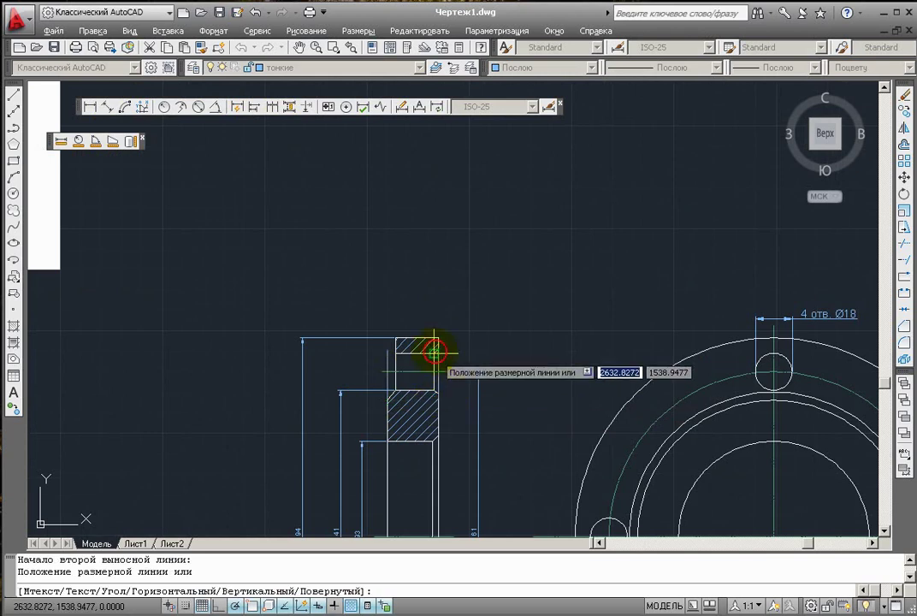
click(445, 278)
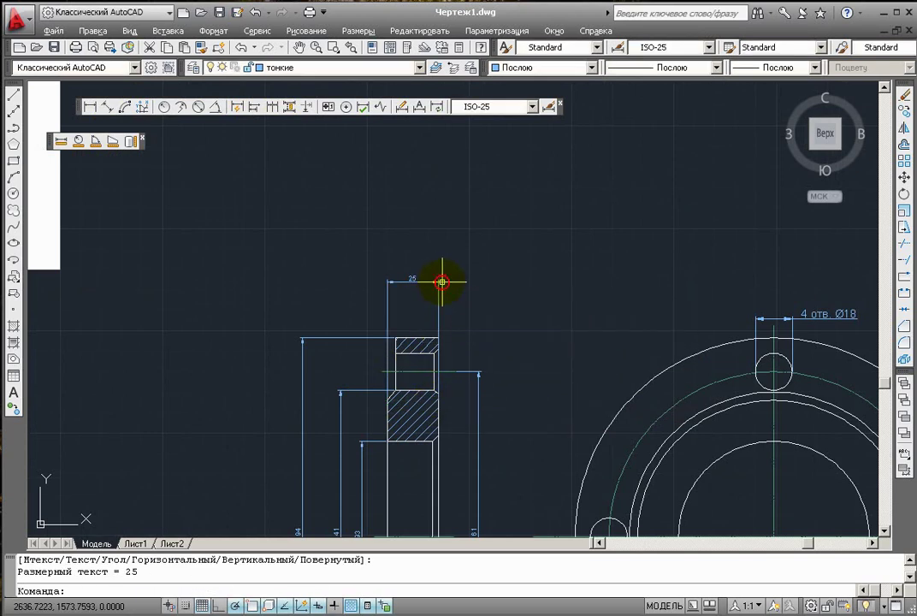
Step: Add an inner width dimension, then delete it because it reads 21,63
click(90, 106)
scroll(411, 317, up, 2)
click(381, 334)
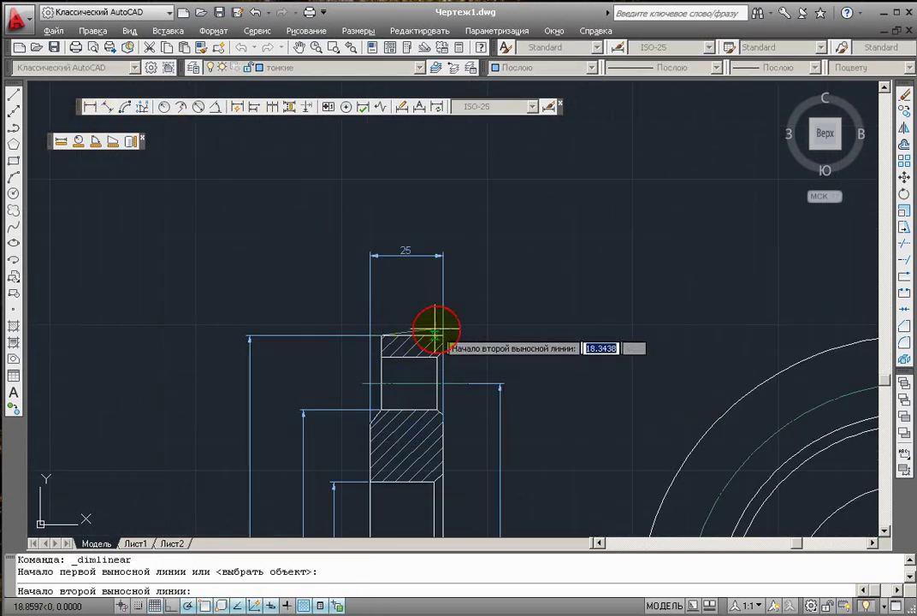
click(441, 334)
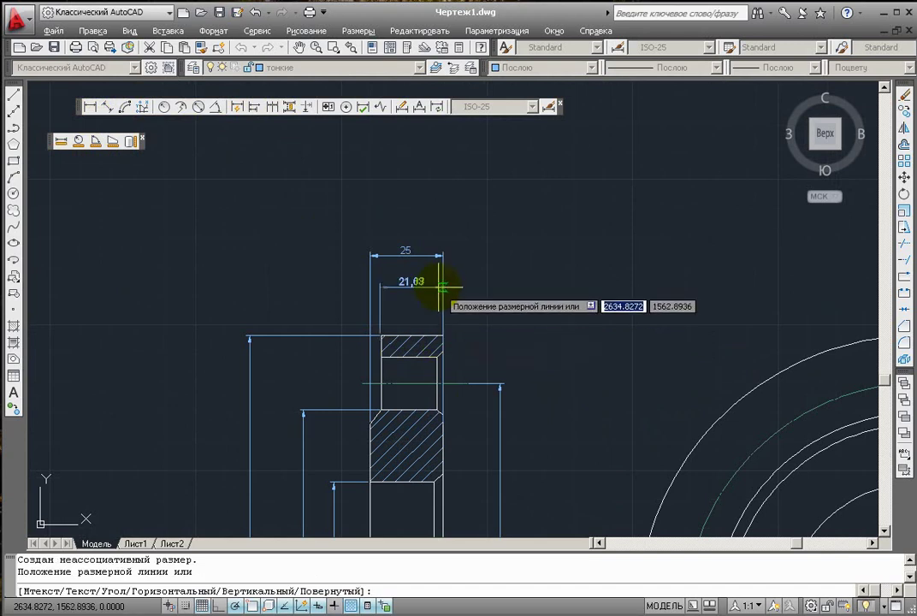
click(447, 291)
scroll(423, 295, up, 2)
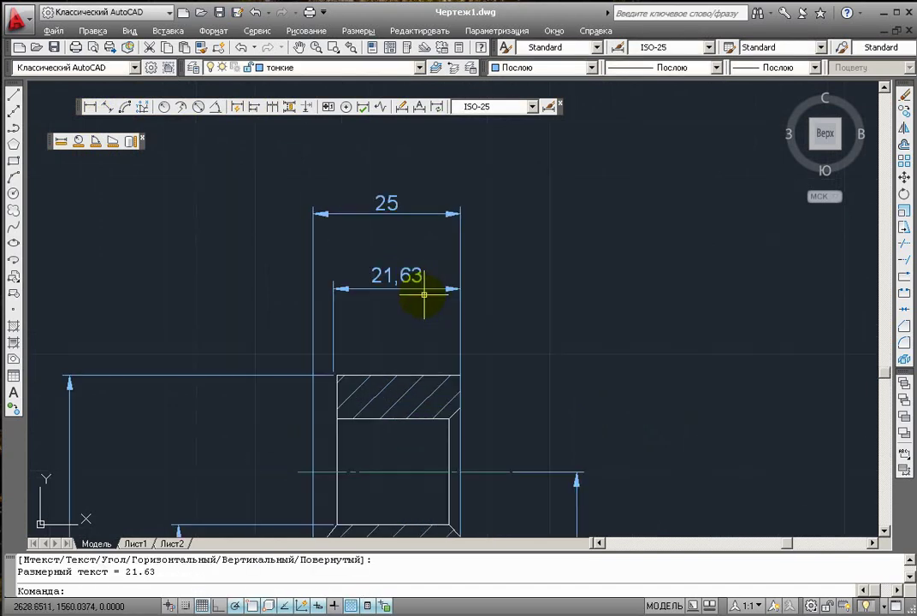
scroll(434, 298, up, 2)
click(409, 269)
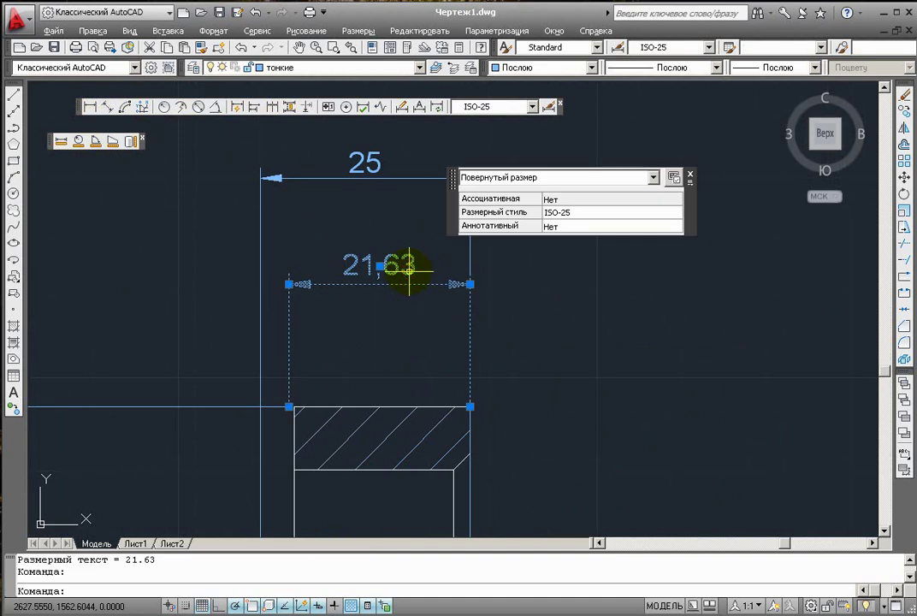
key(Delete)
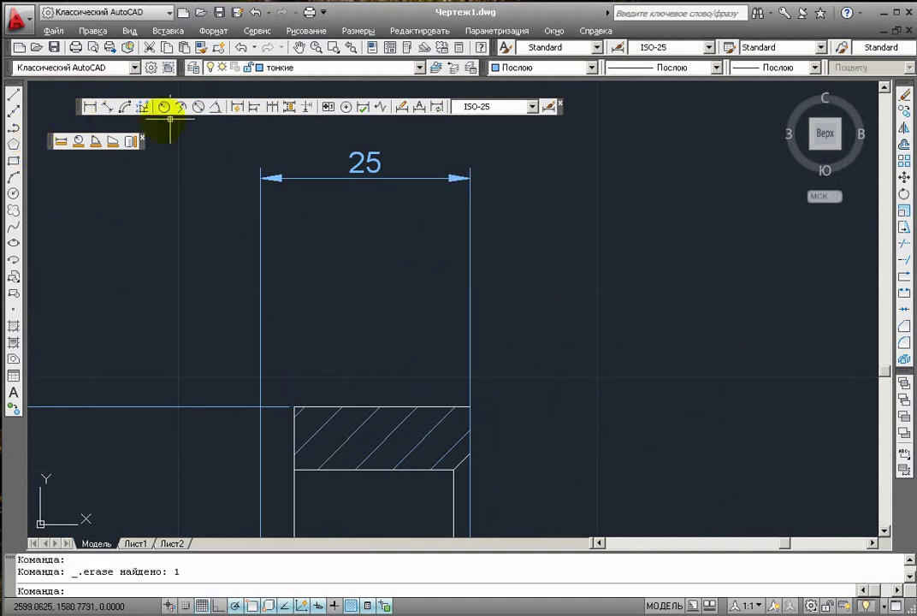
Step: Redo the inner width dimension so it reads 21, placed under the 25
click(88, 109)
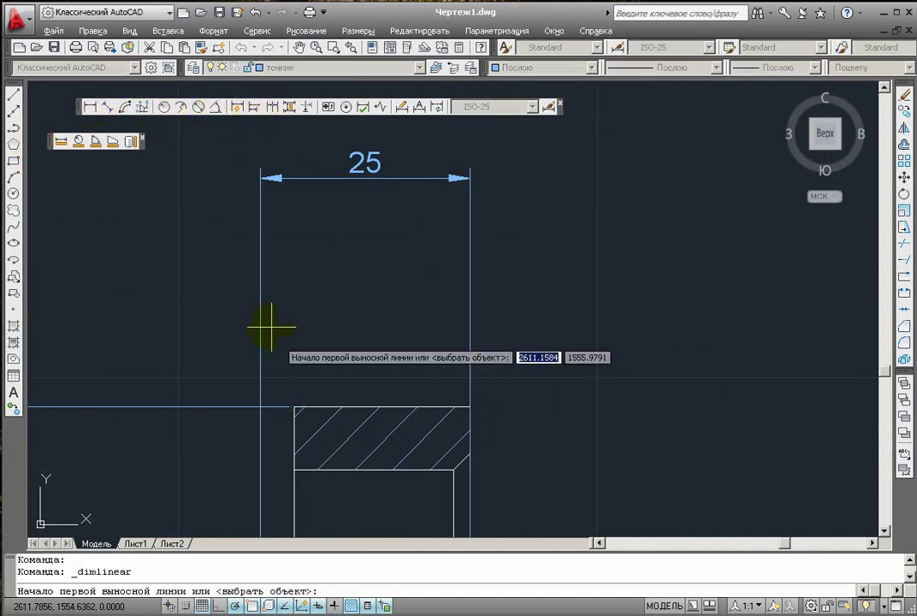
click(294, 485)
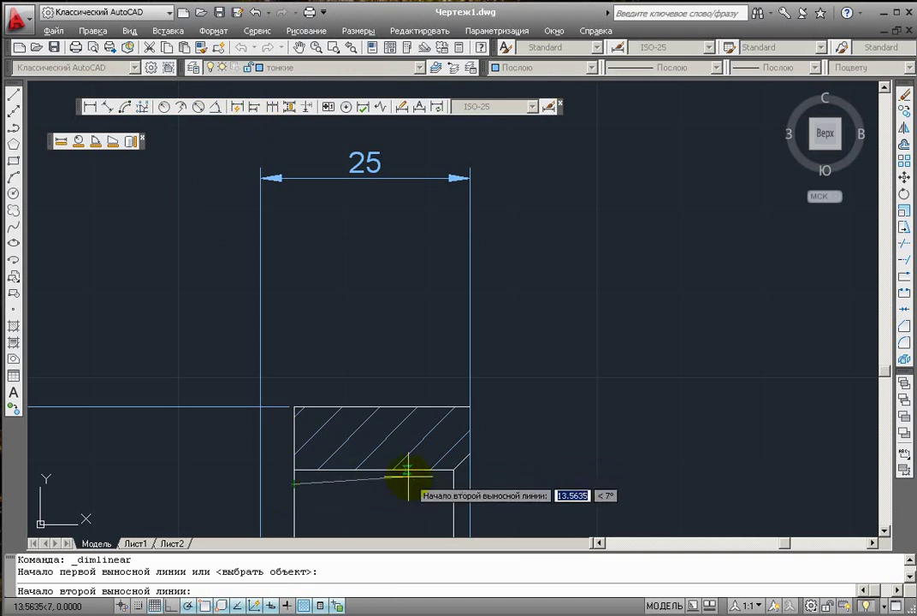
click(468, 485)
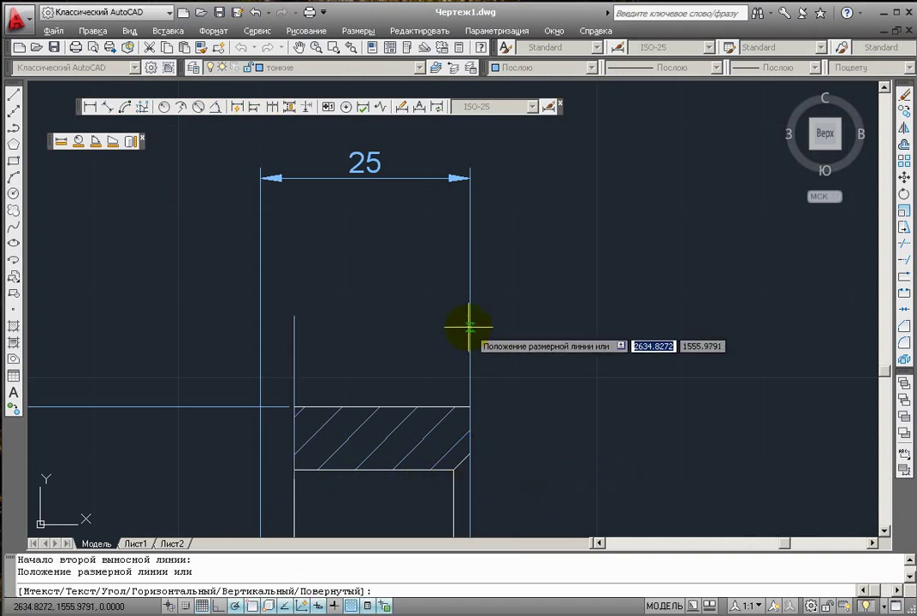
click(470, 247)
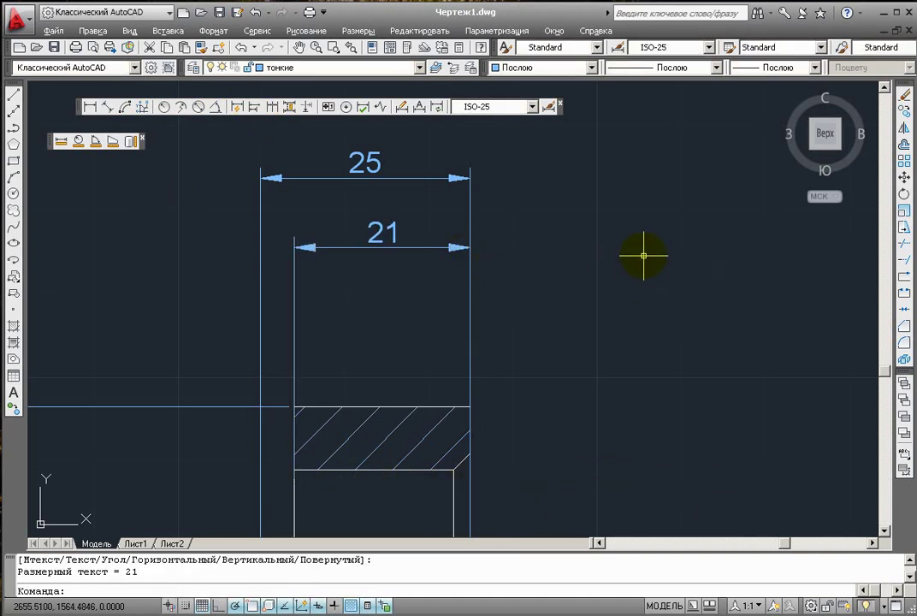
scroll(643, 255, down, 8)
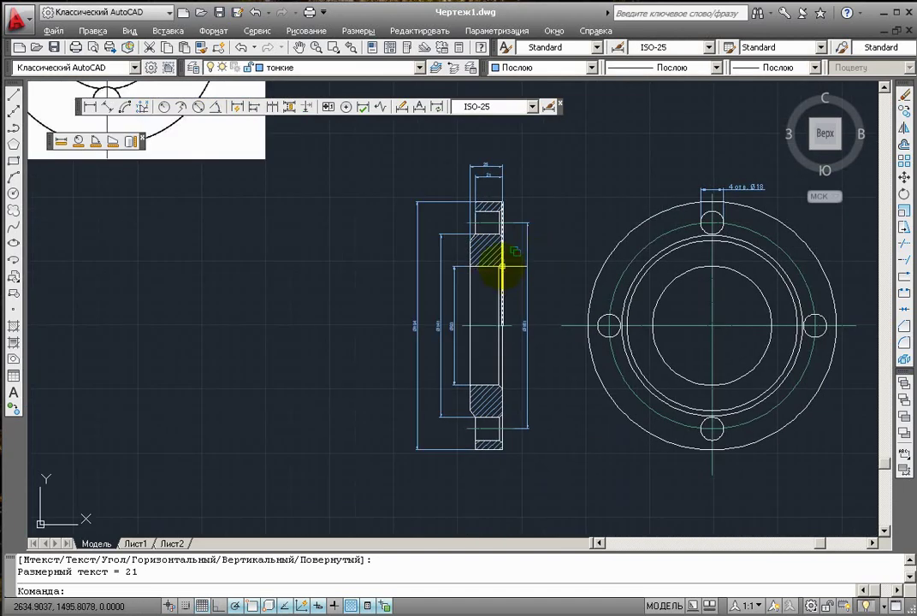
scroll(509, 249, up, 3)
scroll(511, 214, down, 8)
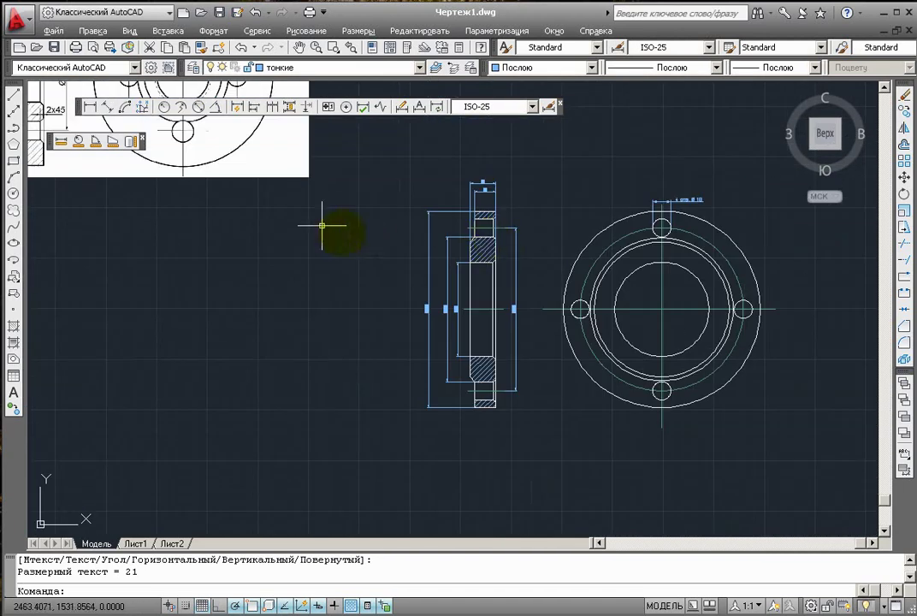
middle_drag(227, 171, 321, 244)
scroll(318, 243, up, 5)
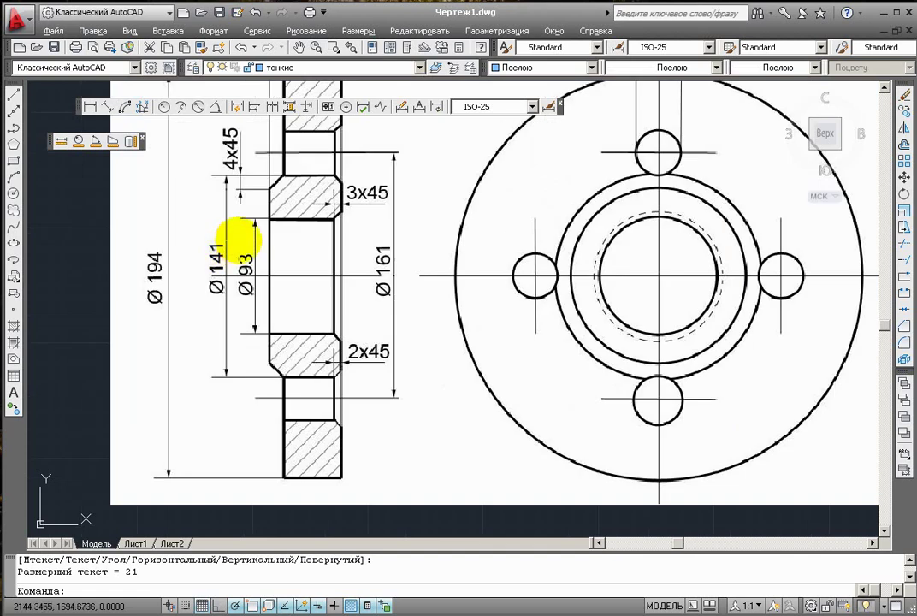
scroll(318, 243, down, 6)
scroll(270, 266, down, 2)
scroll(379, 303, up, 10)
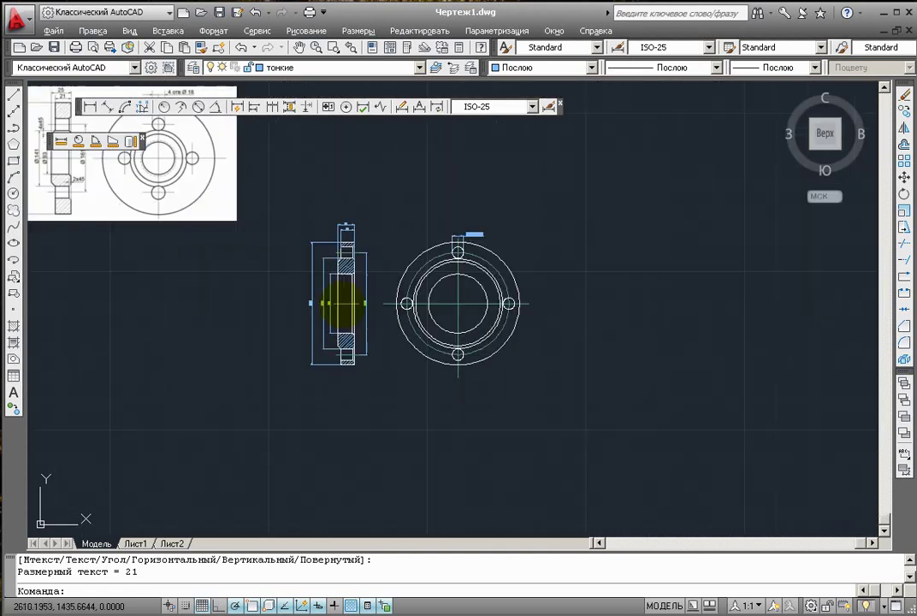
scroll(321, 291, down, 3)
scroll(329, 282, up, 3)
middle_drag(333, 272, 327, 351)
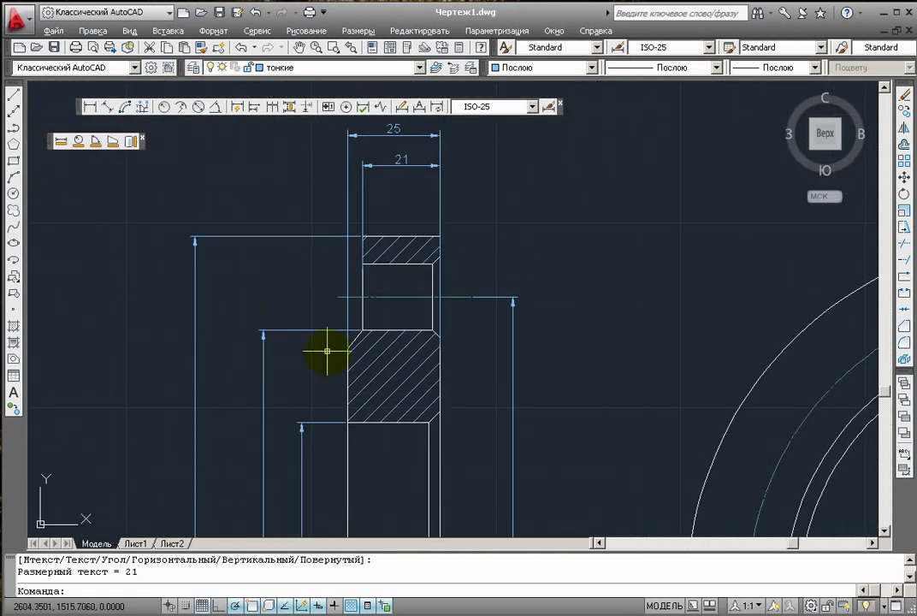
key(Escape)
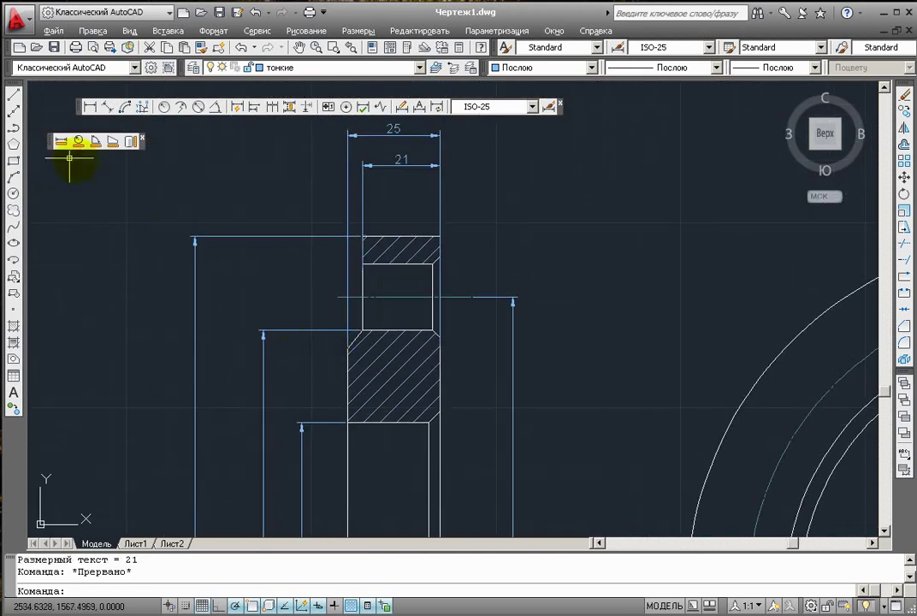
Step: Place a vertical 5 dimension across the chamfer, left of the part
click(95, 105)
scroll(299, 311, up, 2)
click(365, 365)
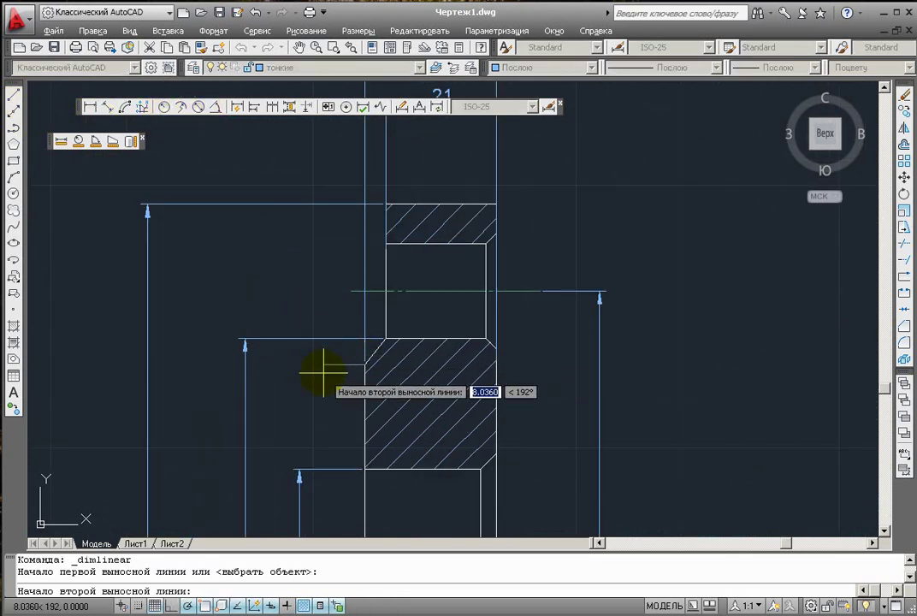
click(364, 340)
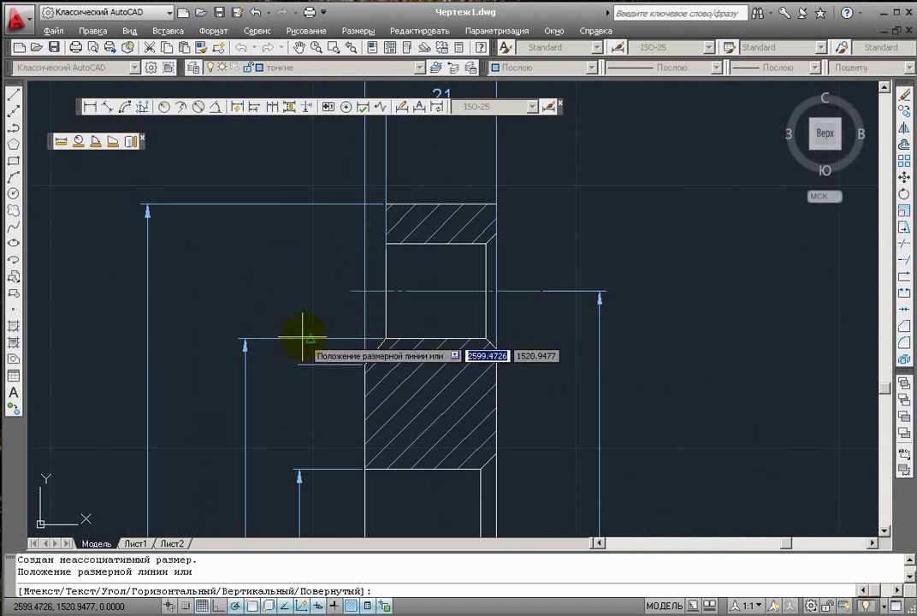
click(299, 270)
Step: Change the 5 dimension's text to 4x45° with a degree symbol
click(402, 106)
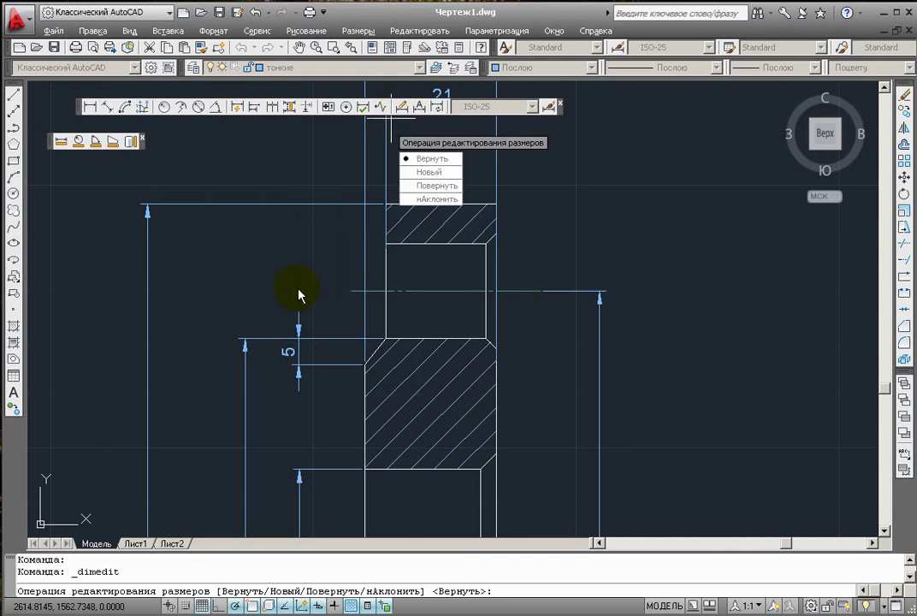
click(425, 172)
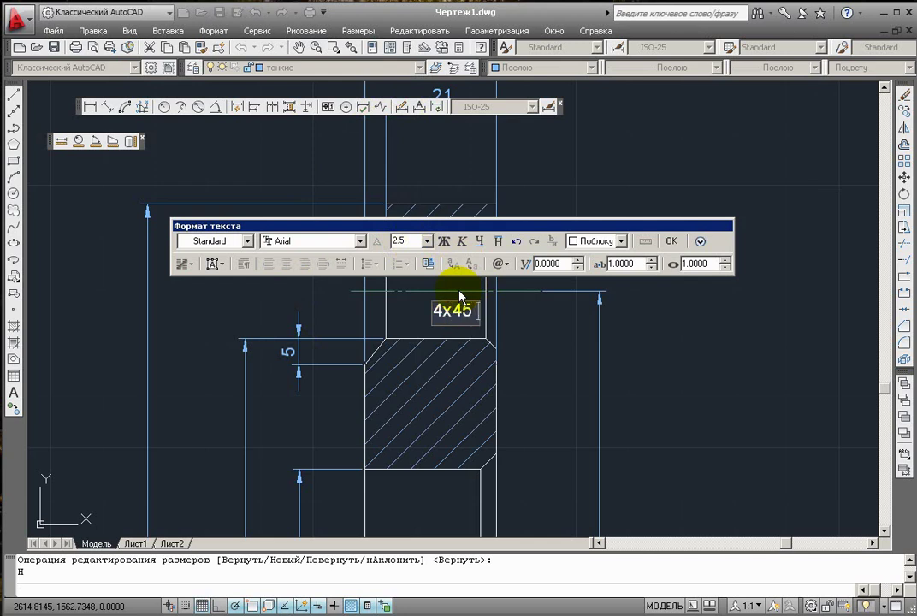
text(2)
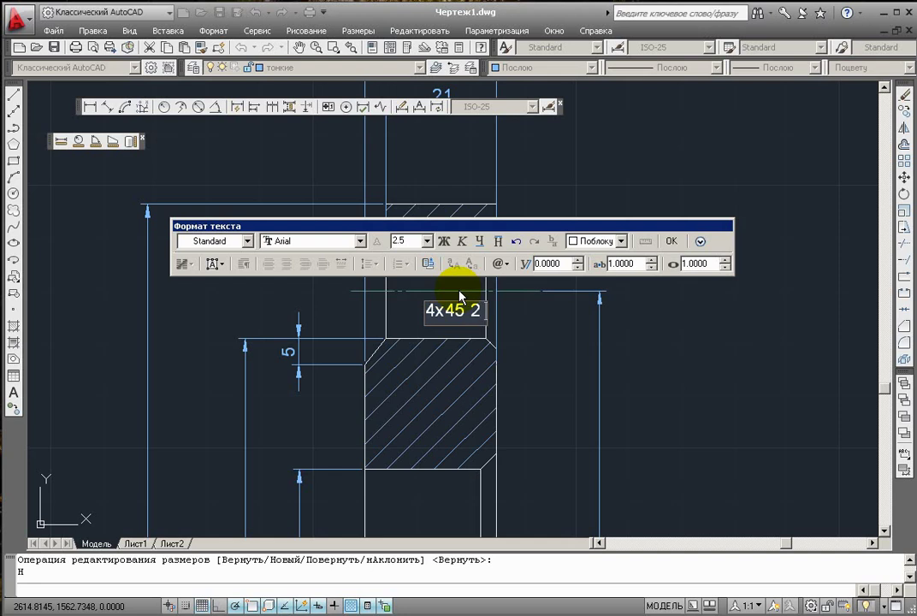
key(BackSpace)
key(BackSpace)
key(BackSpace)
key(BackSpace)
click(501, 264)
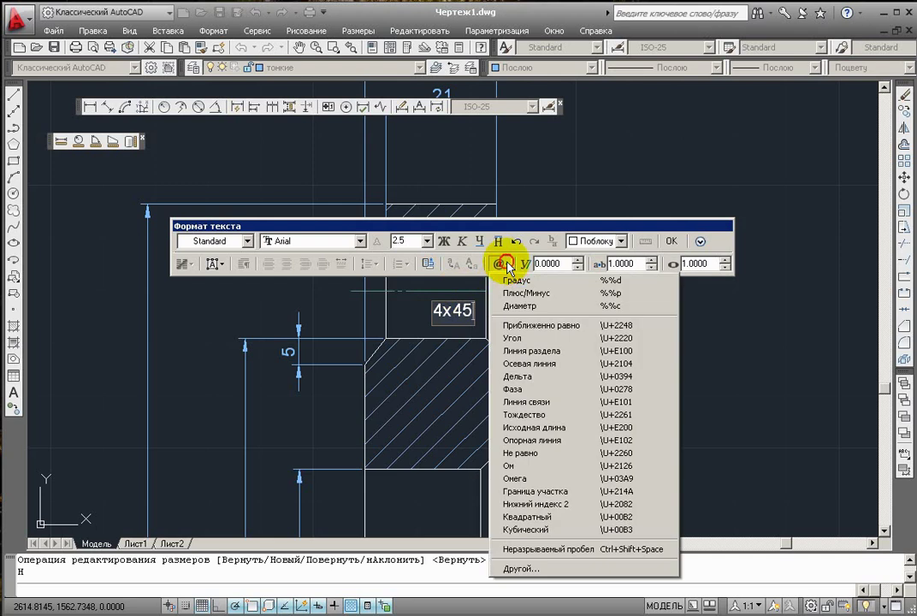
click(526, 266)
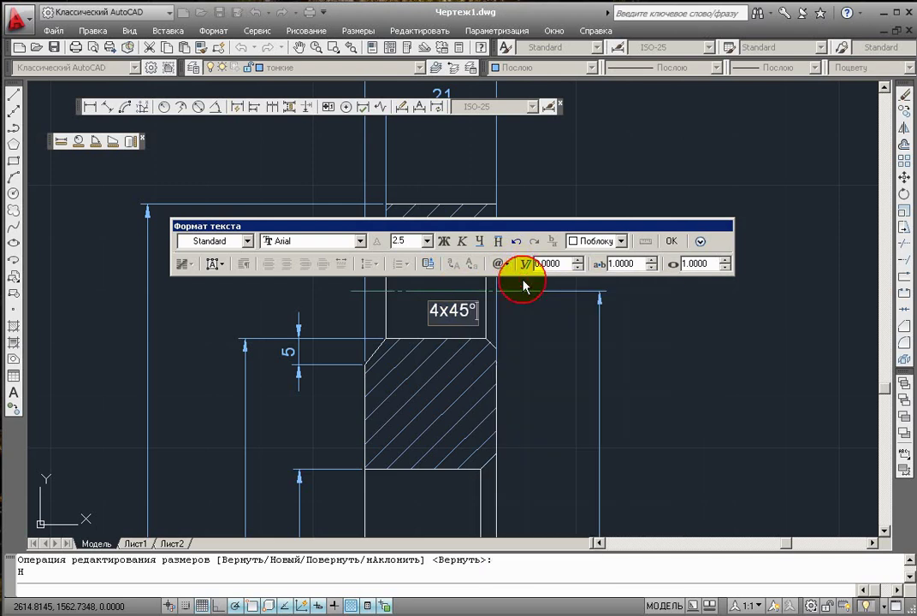
click(672, 240)
click(301, 330)
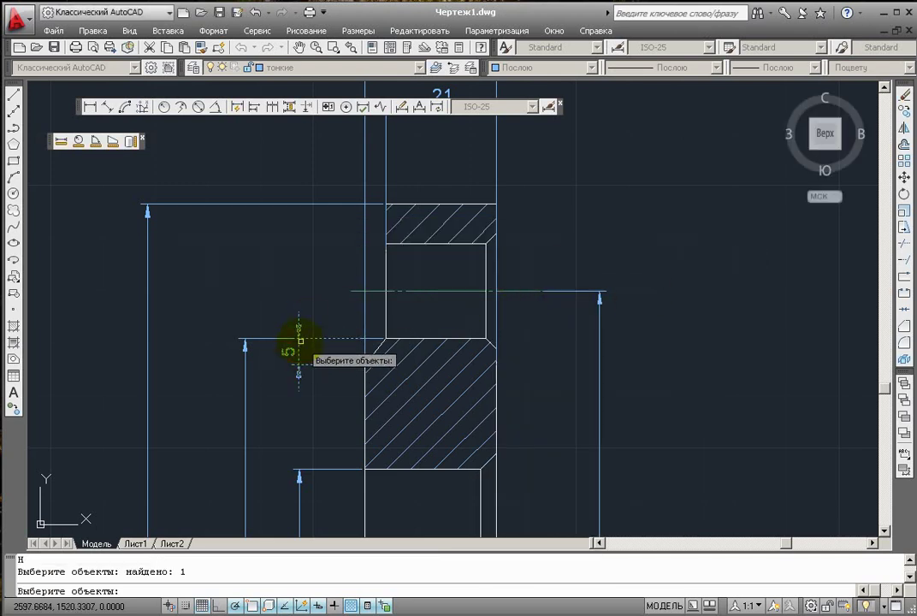
key(Return)
Step: Place a small horizontal 3 dimension across the side view's chamfer
scroll(301, 340, down, 5)
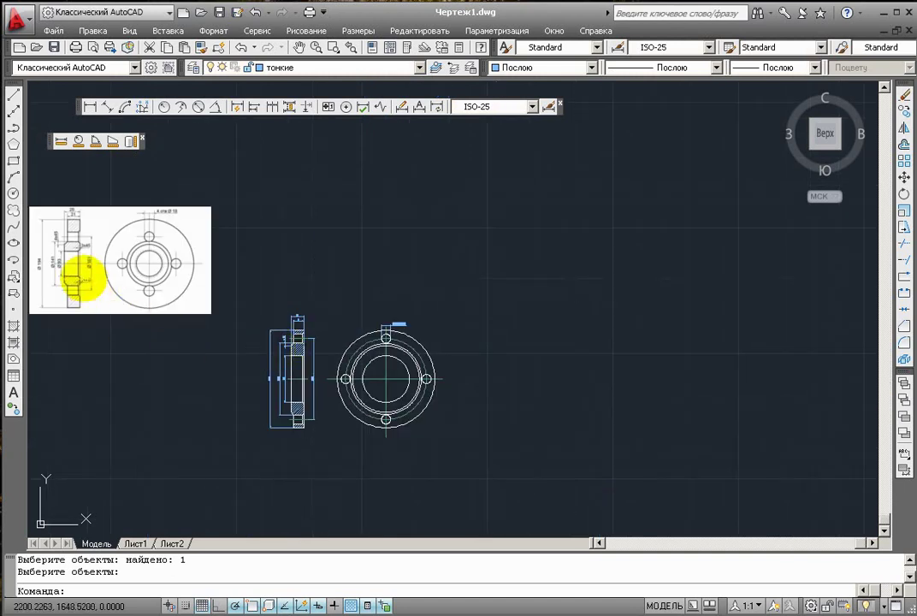
scroll(210, 291, up, 6)
scroll(227, 289, up, 1)
scroll(266, 291, down, 5)
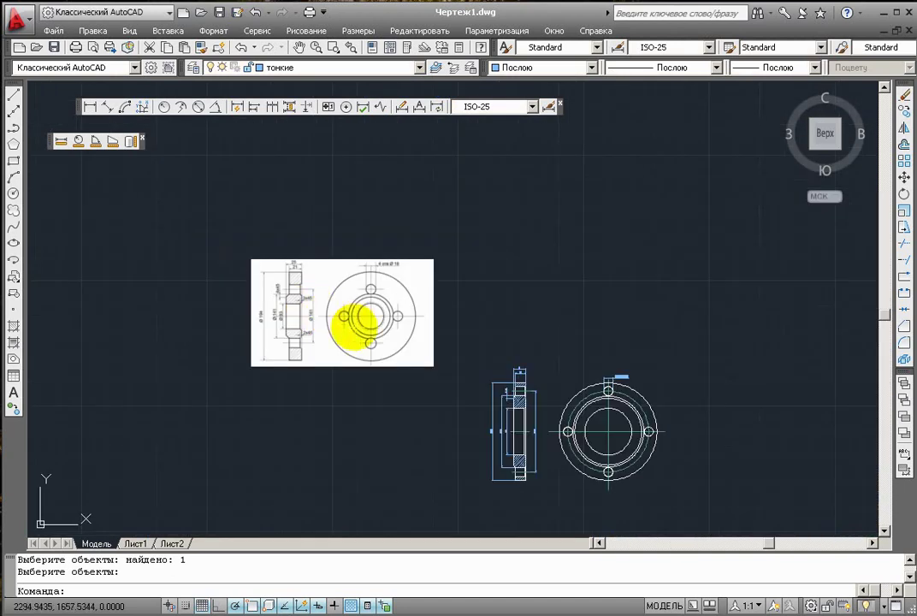
scroll(480, 379, up, 6)
scroll(475, 379, up, 3)
scroll(473, 375, down, 5)
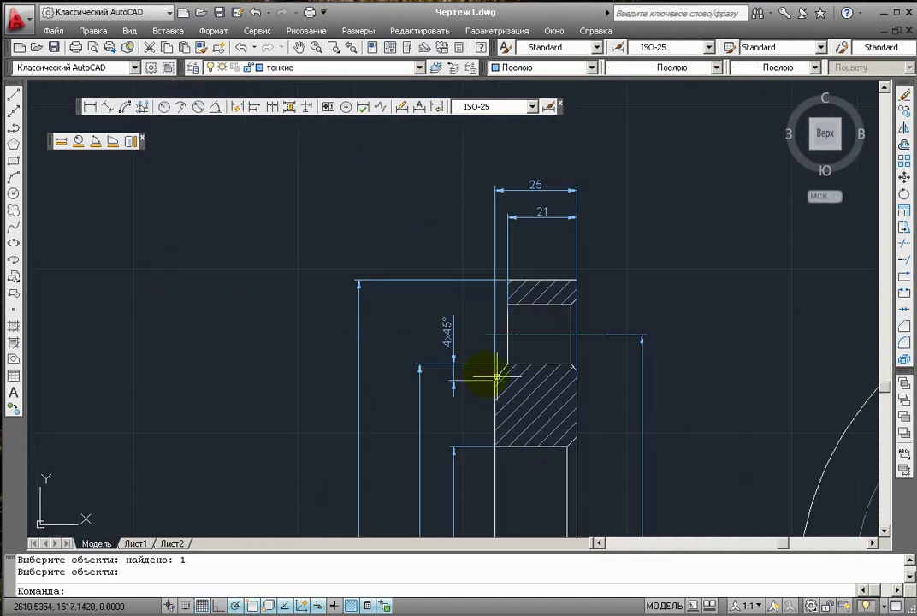
middle_drag(543, 379, 448, 353)
scroll(449, 352, up, 2)
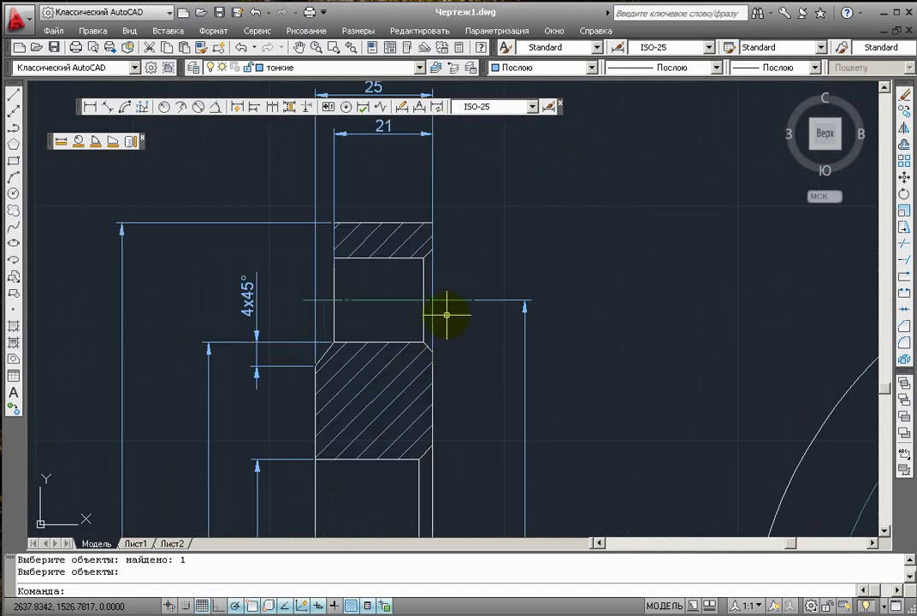
scroll(447, 325, down, 7)
scroll(119, 218, up, 4)
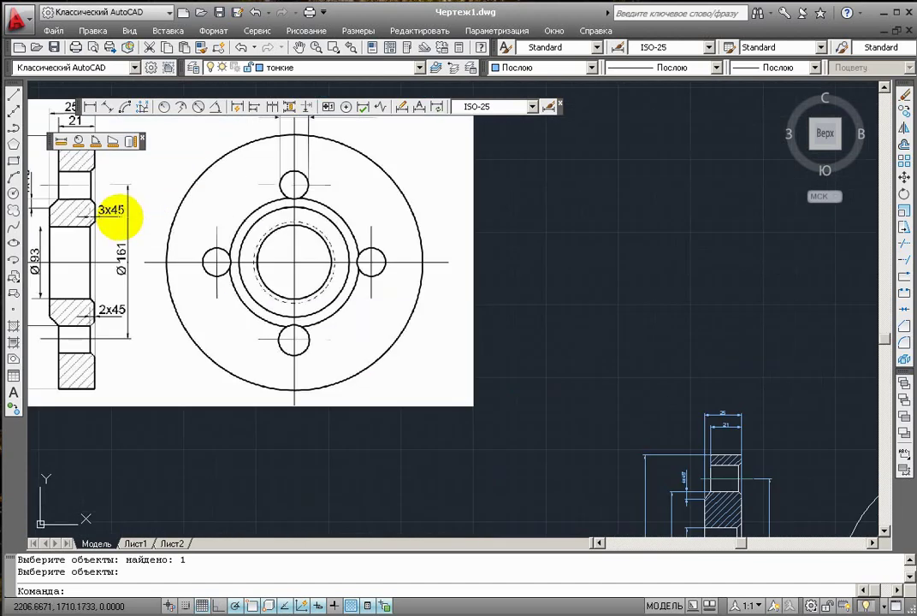
scroll(117, 221, down, 4)
scroll(369, 413, up, 5)
scroll(370, 413, up, 5)
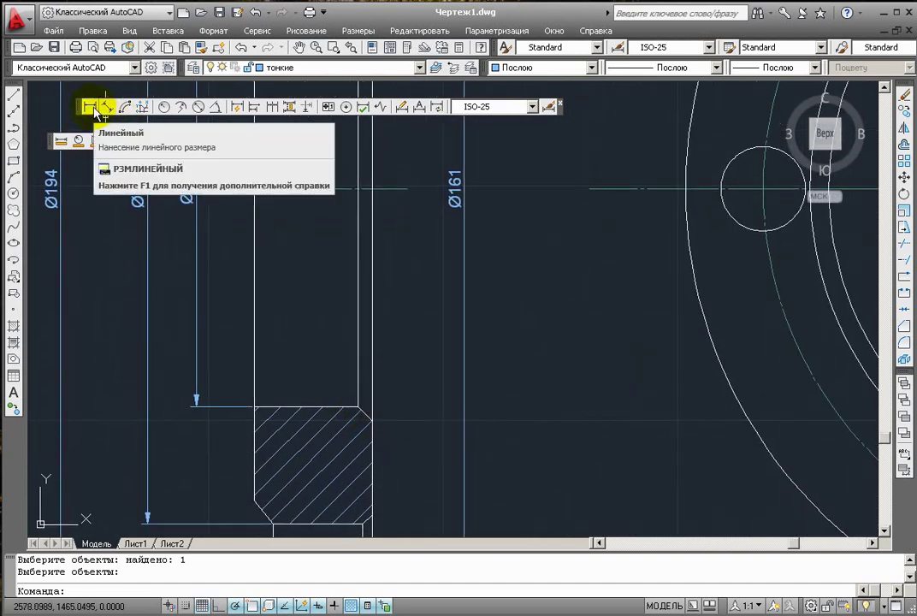
click(94, 108)
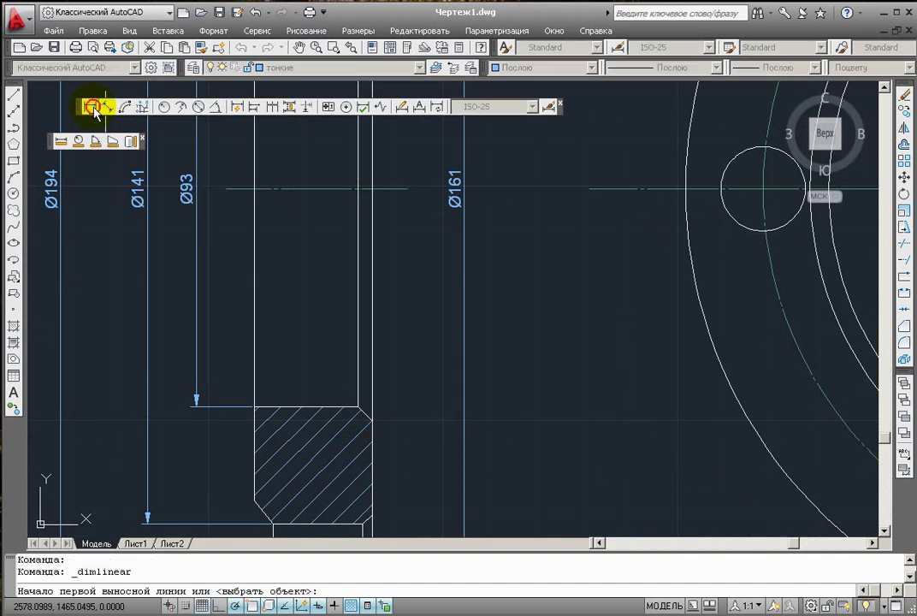
click(363, 379)
click(370, 379)
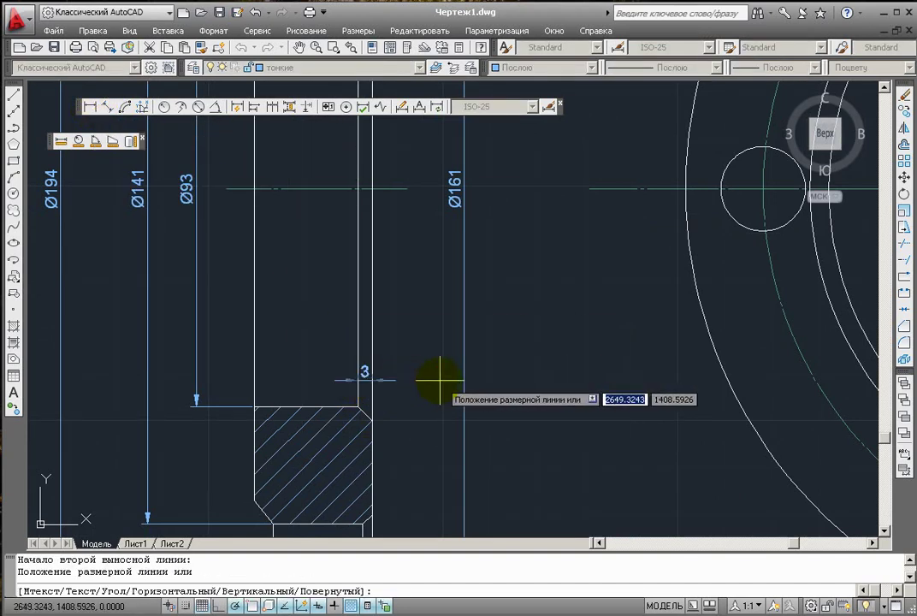
click(441, 381)
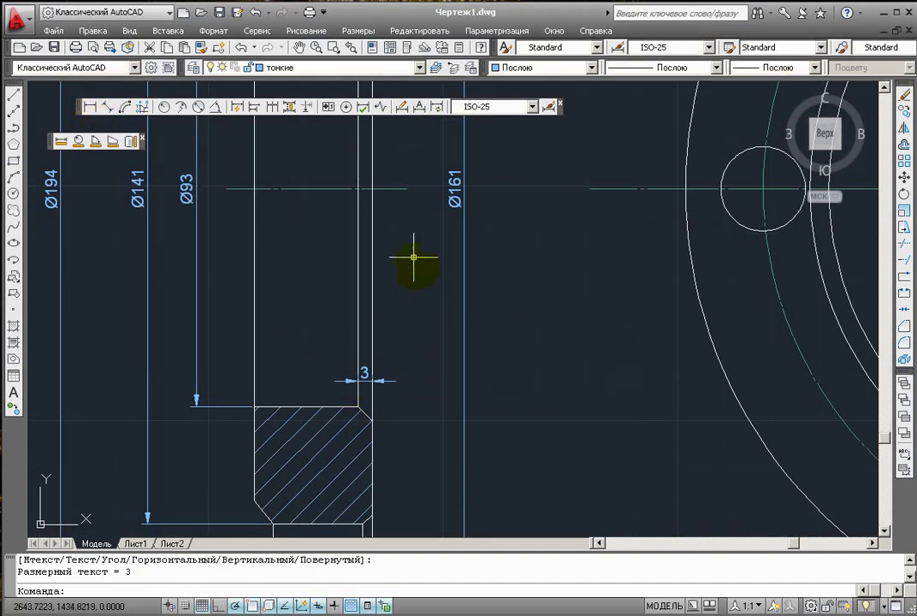
Step: Change the 3 dimension's text to 3x45° with a degree symbol
click(401, 106)
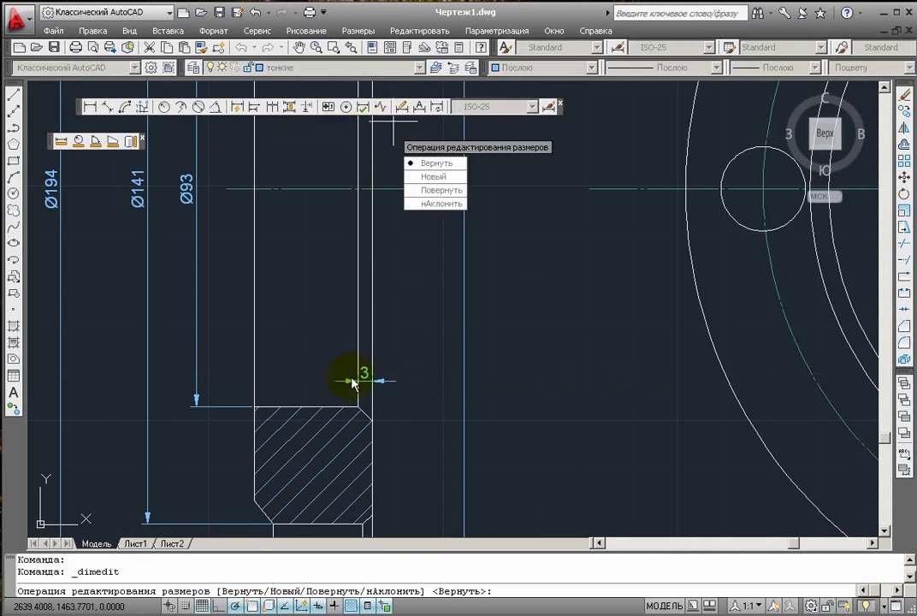
click(429, 176)
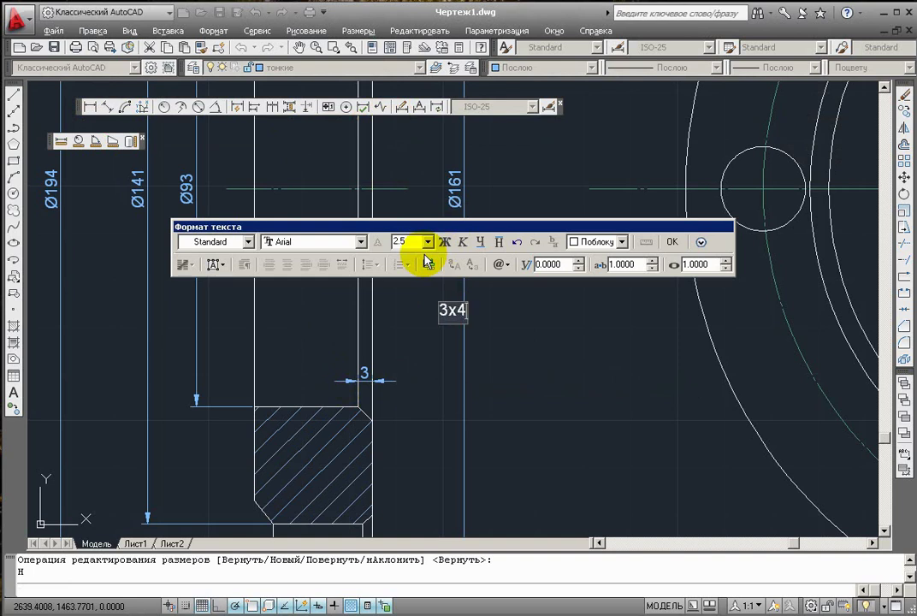
click(500, 264)
click(512, 284)
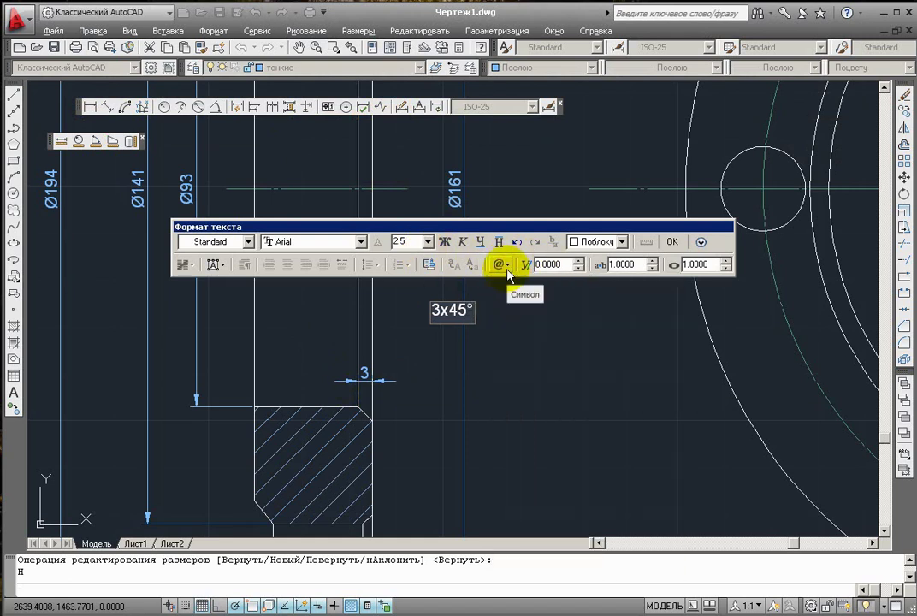
click(672, 243)
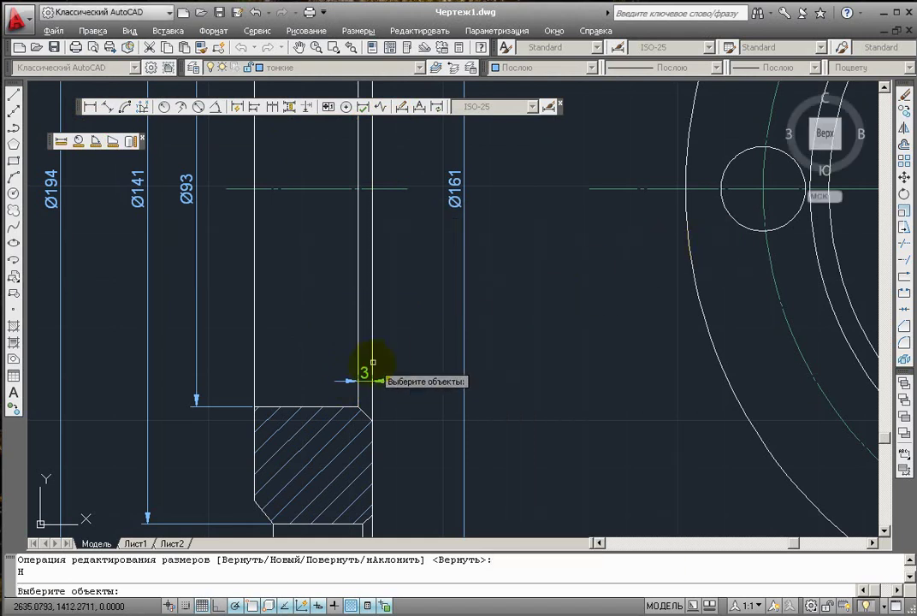
click(369, 373)
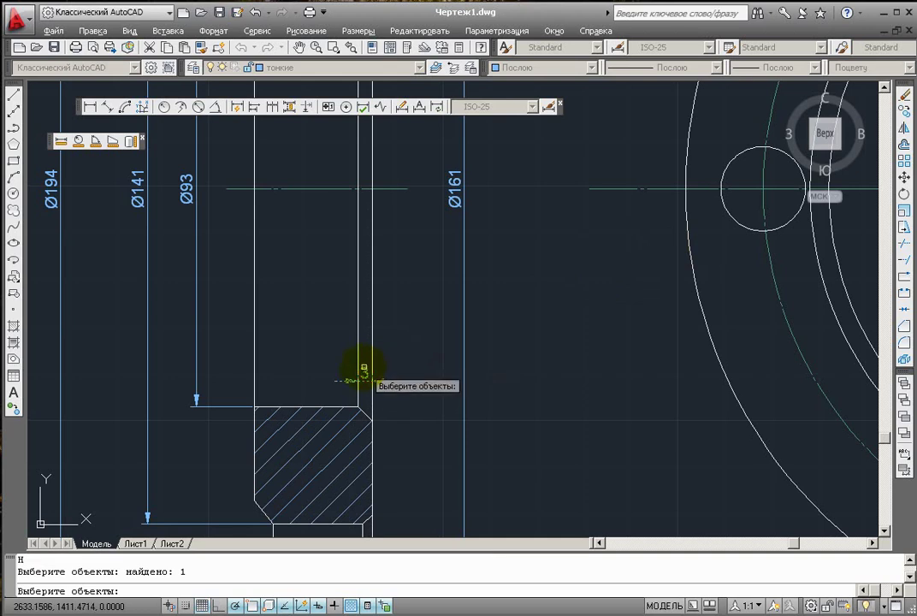
key(Return)
scroll(423, 248, down, 2)
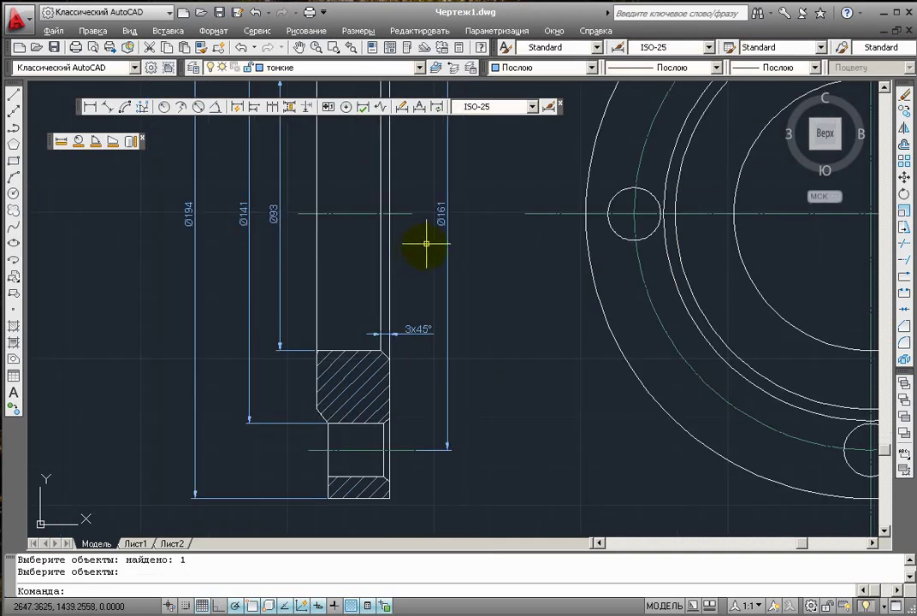
Step: Place a linear dimension of 2 across the bore chamfer in the section view
middle_drag(393, 177, 364, 385)
scroll(358, 194, up, 2)
scroll(358, 184, up, 3)
middle_drag(358, 183, 359, 282)
click(90, 106)
scroll(313, 269, up, 1)
click(349, 323)
click(367, 322)
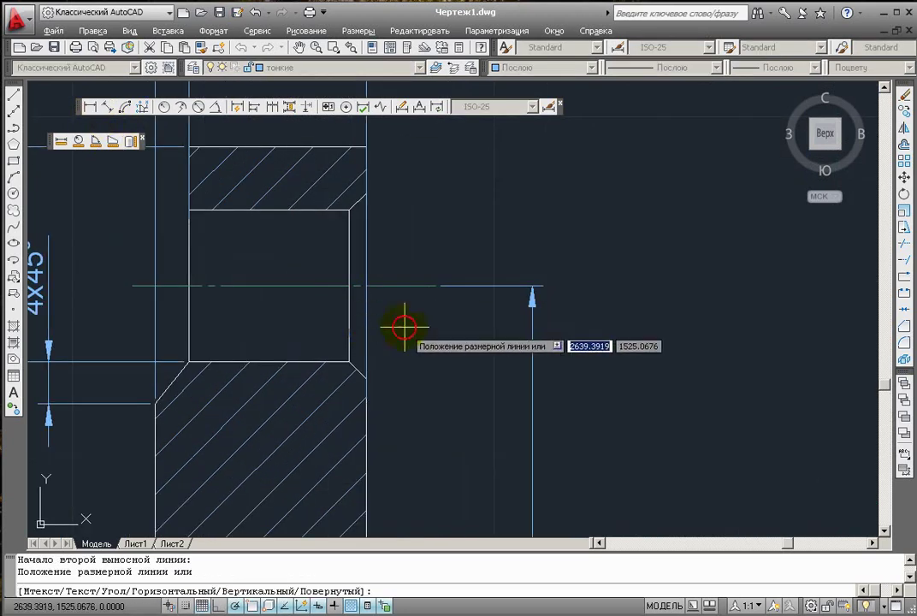
click(467, 328)
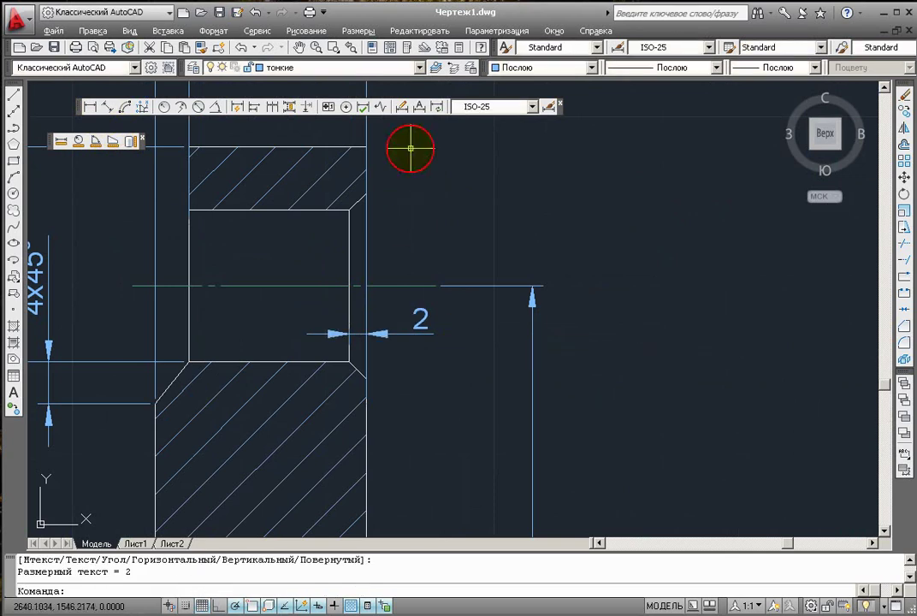
Step: Replace the bore chamfer dimension's text with 2x45° using the degree symbol
click(402, 106)
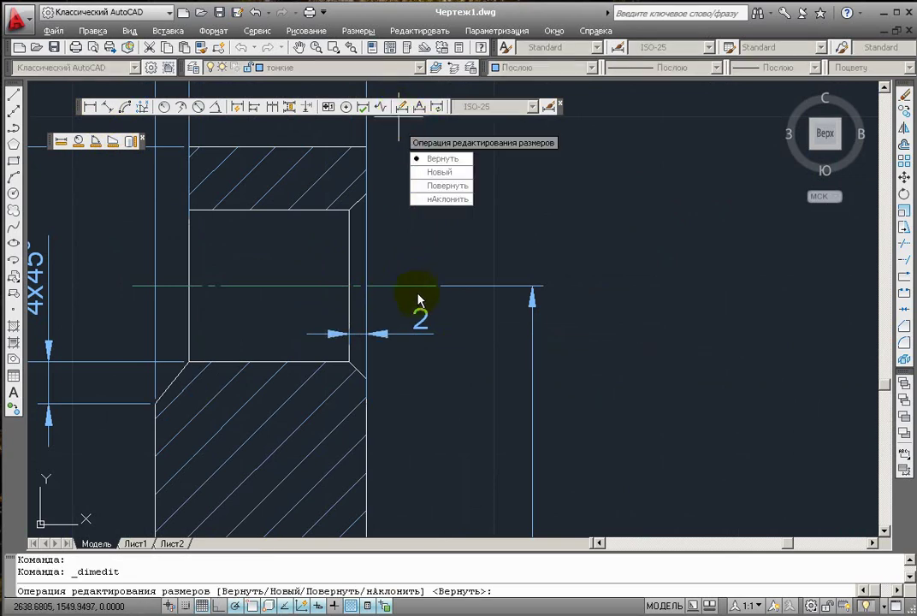
click(438, 172)
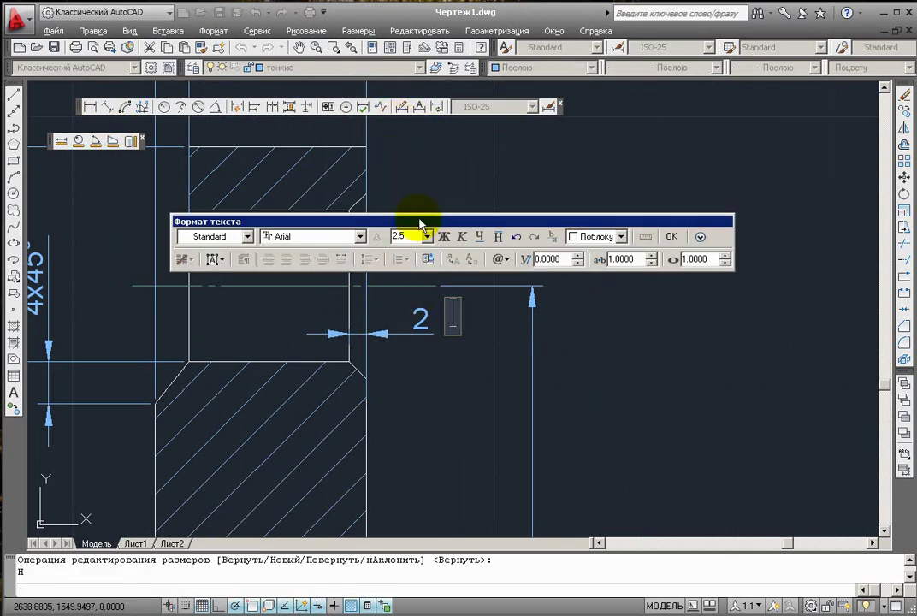
text(2x45)
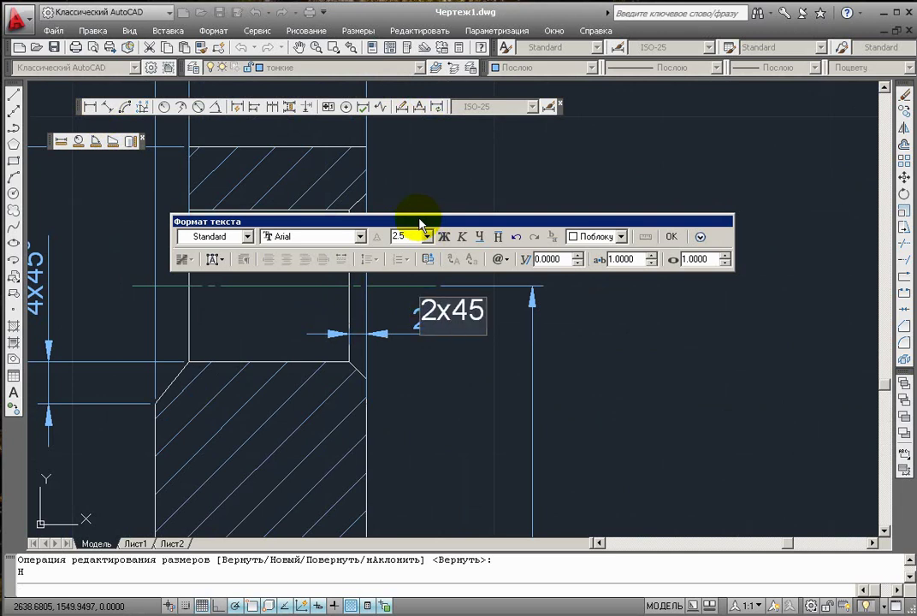
click(509, 262)
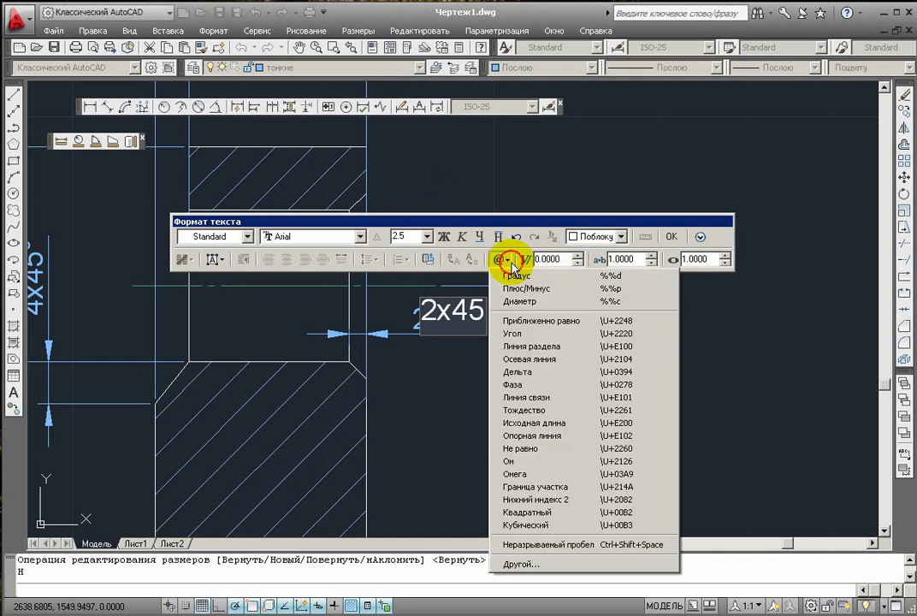
click(516, 275)
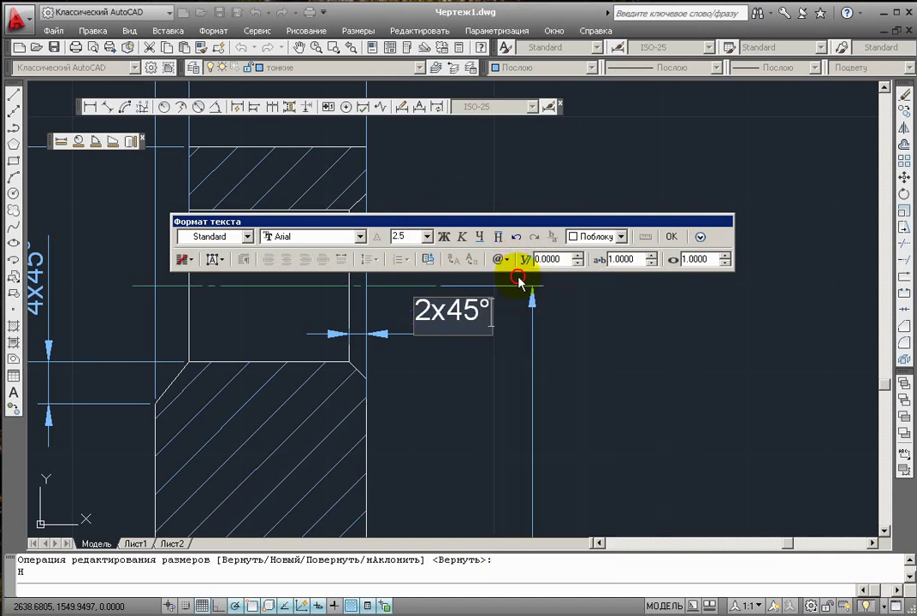
click(663, 237)
click(417, 319)
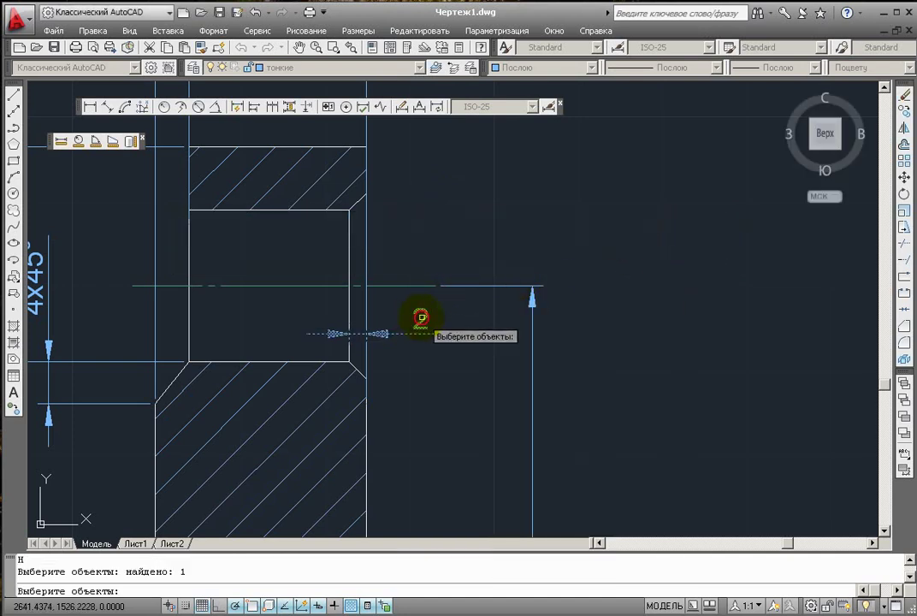
key(Return)
scroll(432, 320, down, 5)
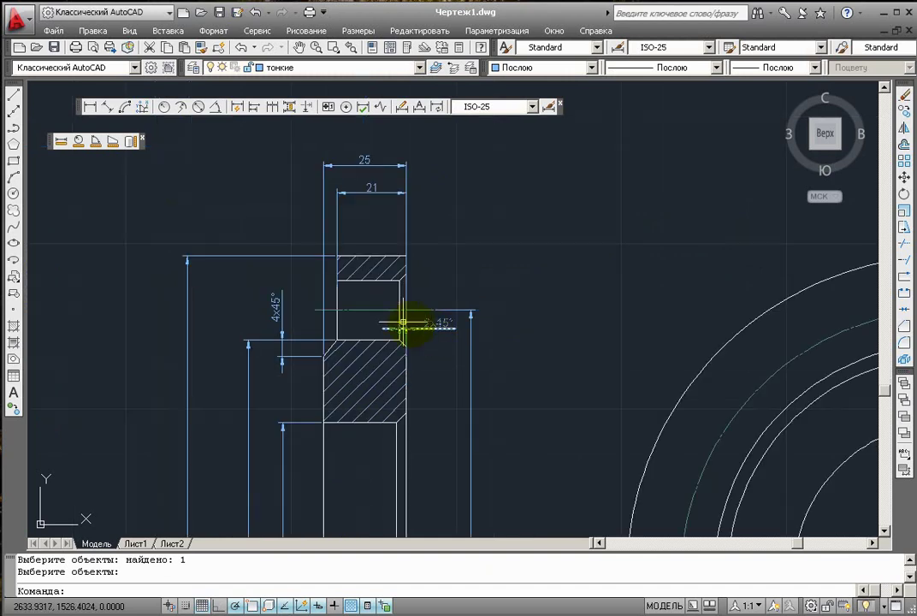
Step: Select the Ø161 dimension together with all similar dimensions
mouse_move(278, 342)
middle_down()
mouse_move(186, 348)
mouse_move(369, 229)
middle_up()
scroll(342, 239, down, 5)
middle_drag(116, 162, 260, 318)
scroll(236, 295, up, 2)
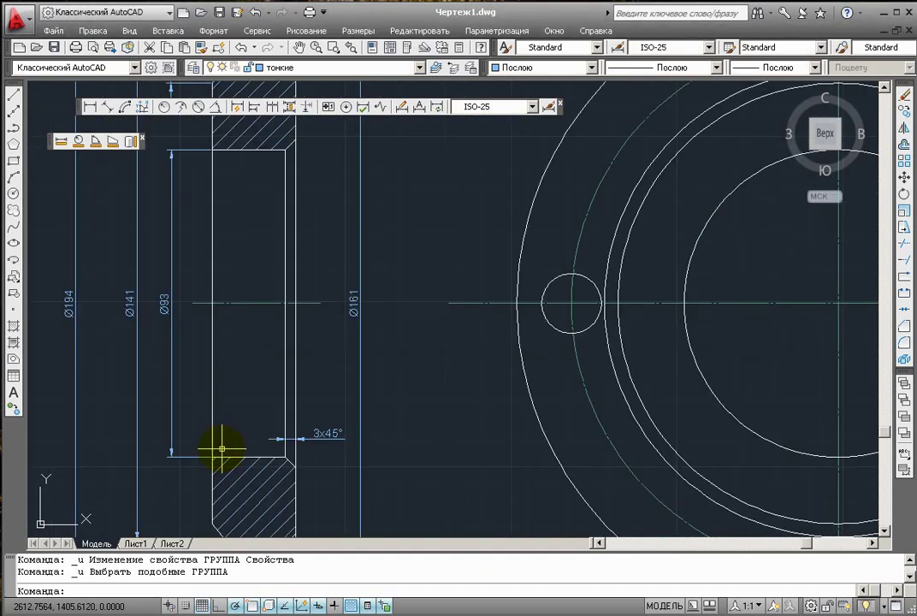
scroll(374, 298, down, 3)
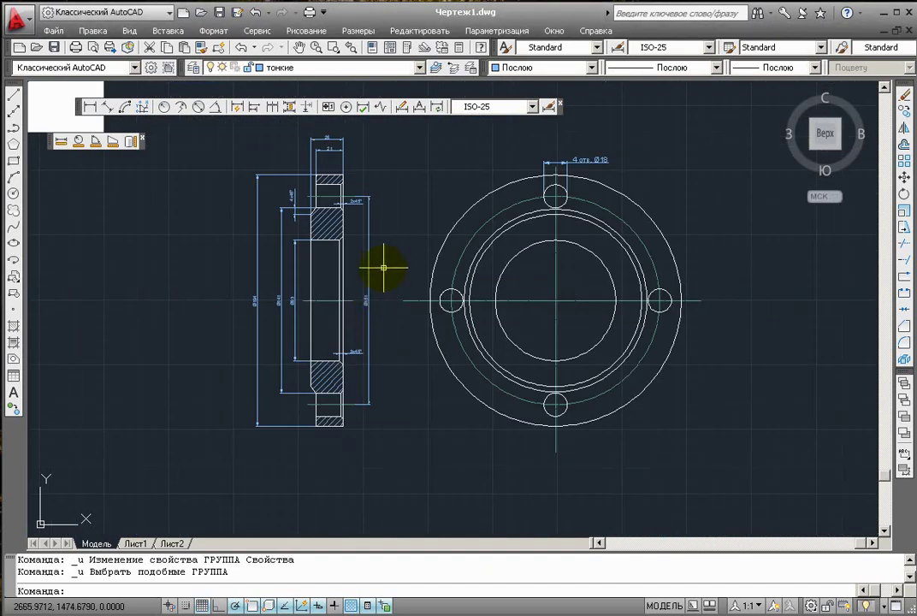
scroll(341, 147, up, 3)
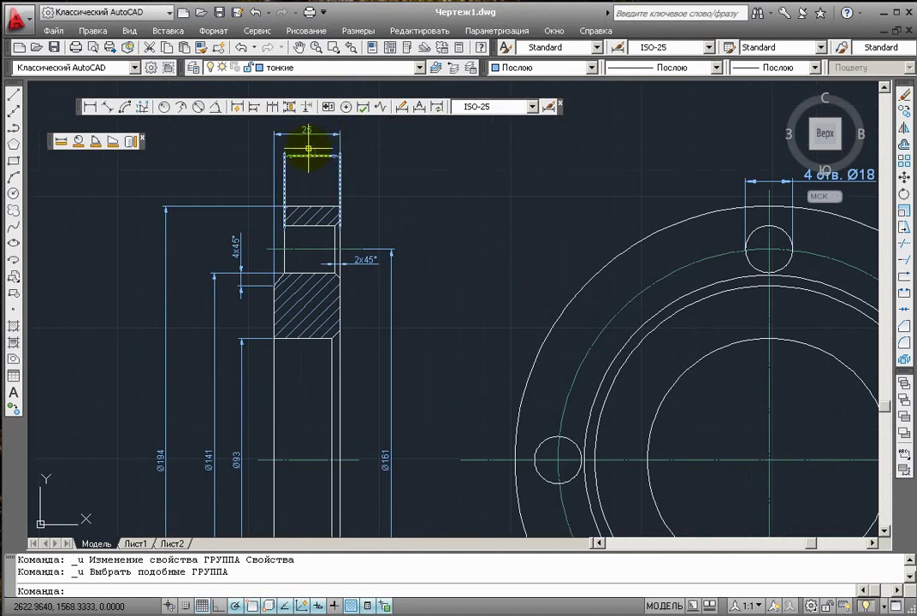
scroll(411, 308, down, 2)
scroll(334, 303, up, 2)
scroll(312, 289, up, 3)
scroll(314, 288, down, 2)
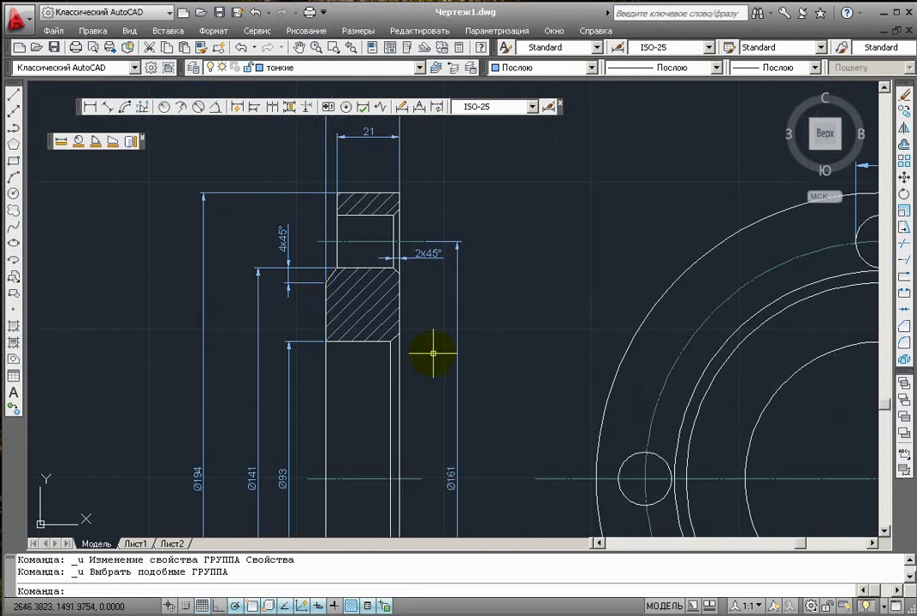
scroll(466, 443, up, 3)
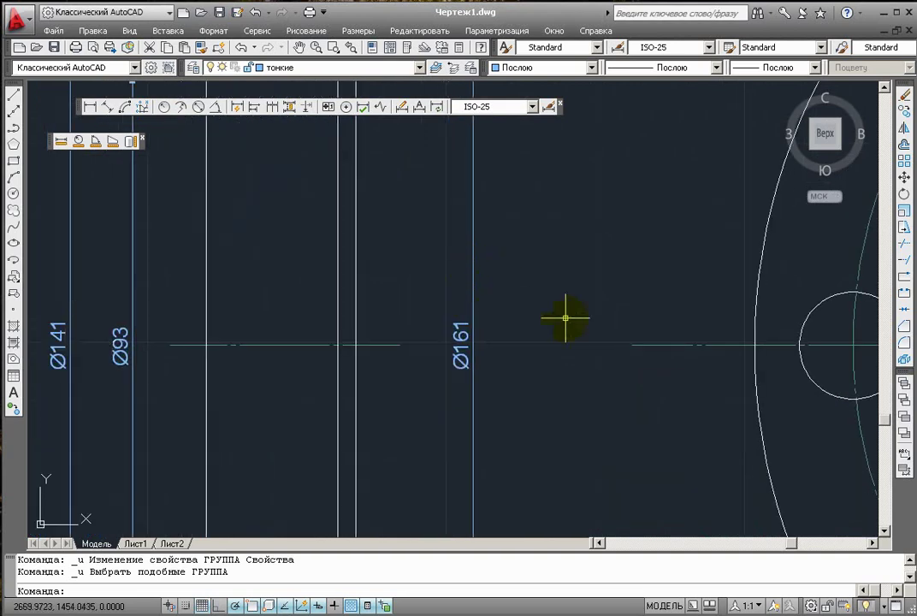
click(463, 333)
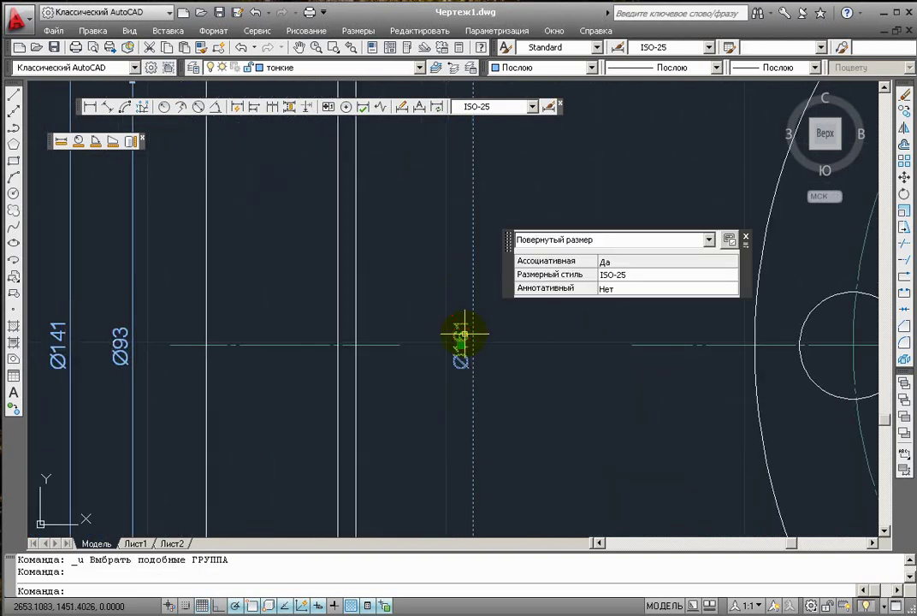
right_click(463, 335)
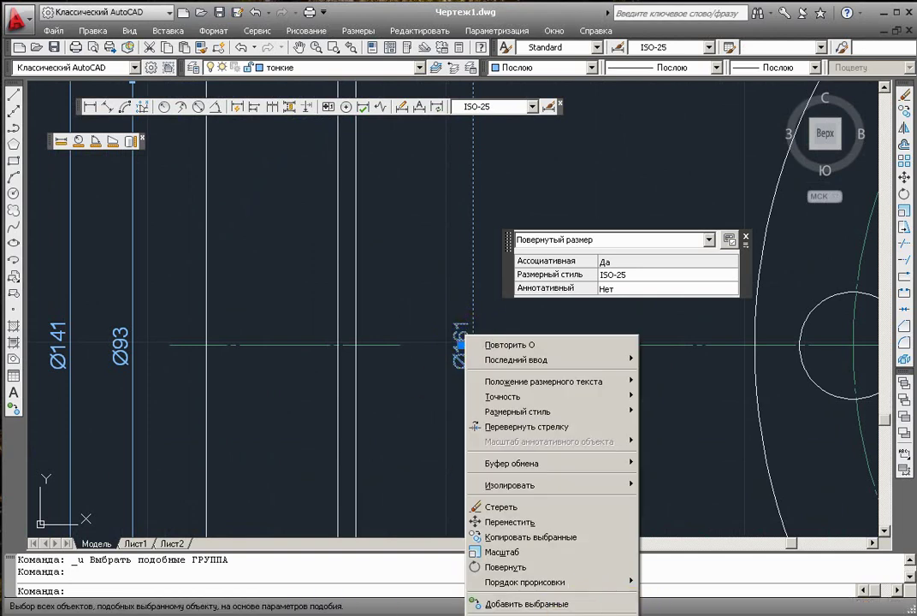
click(521, 612)
scroll(512, 373, down, 2)
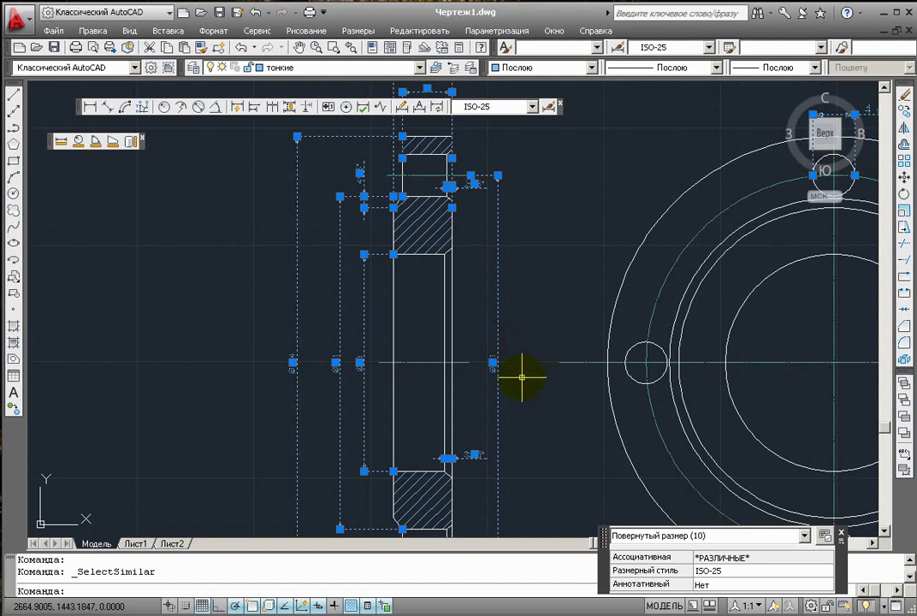
scroll(522, 376, up, 5)
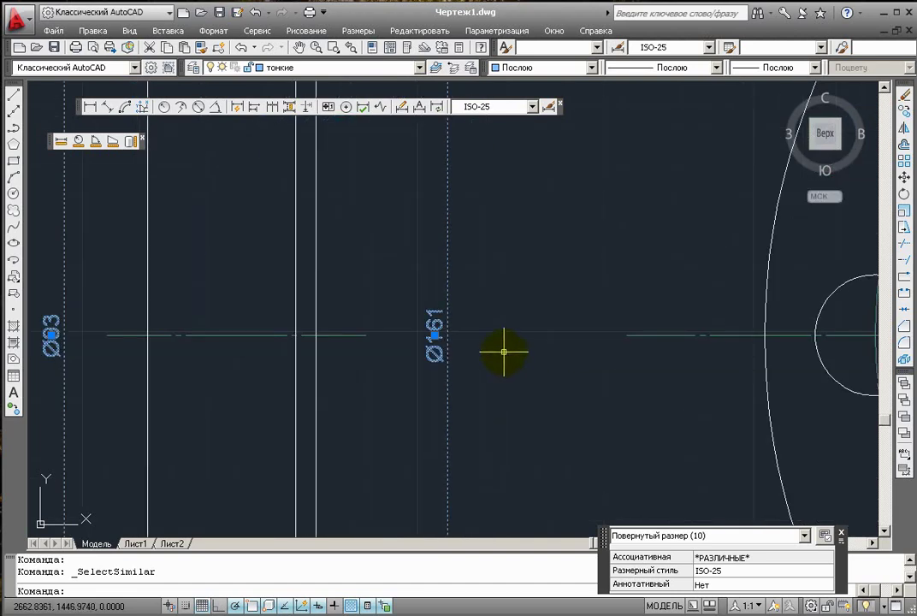
Step: Set the selected dimensions' text height to 6 in Properties and close the palette
right_click(438, 323)
click(496, 613)
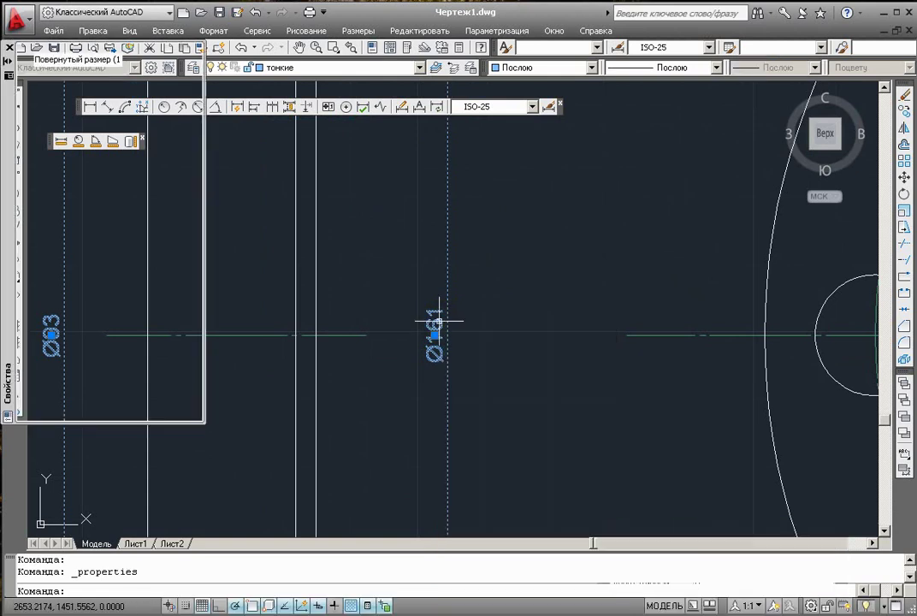
click(20, 142)
drag(20, 141, 20, 227)
click(160, 259)
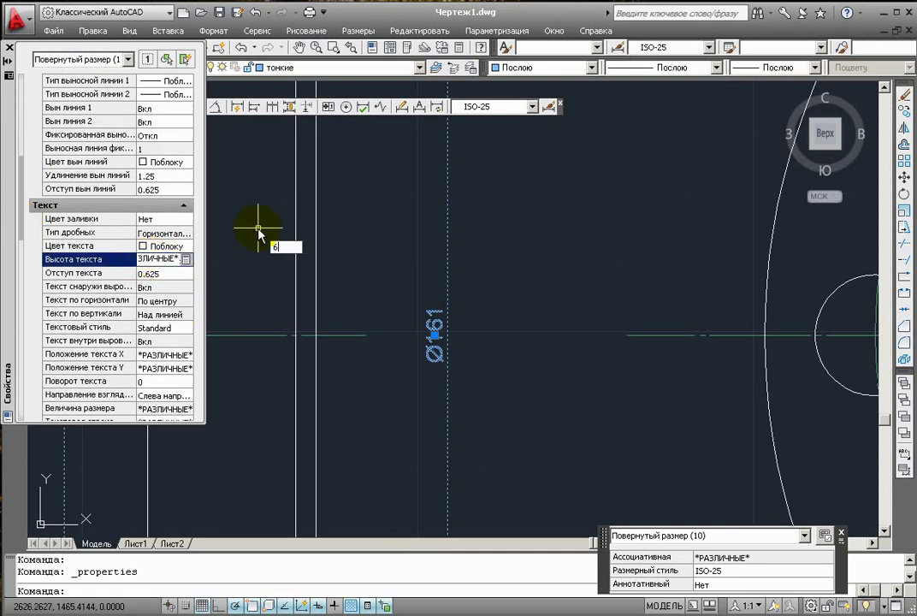
text(6)
key(Return)
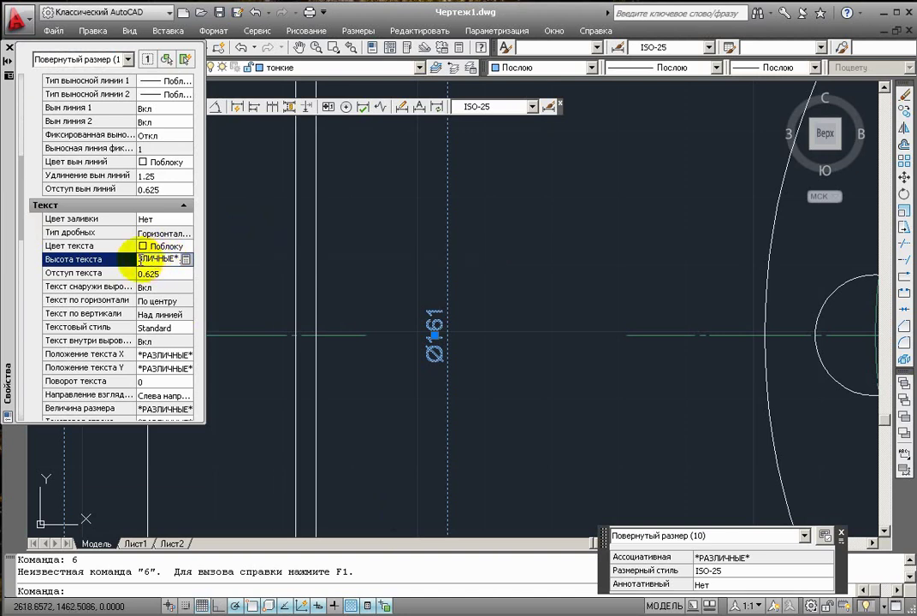
drag(141, 260, 223, 259)
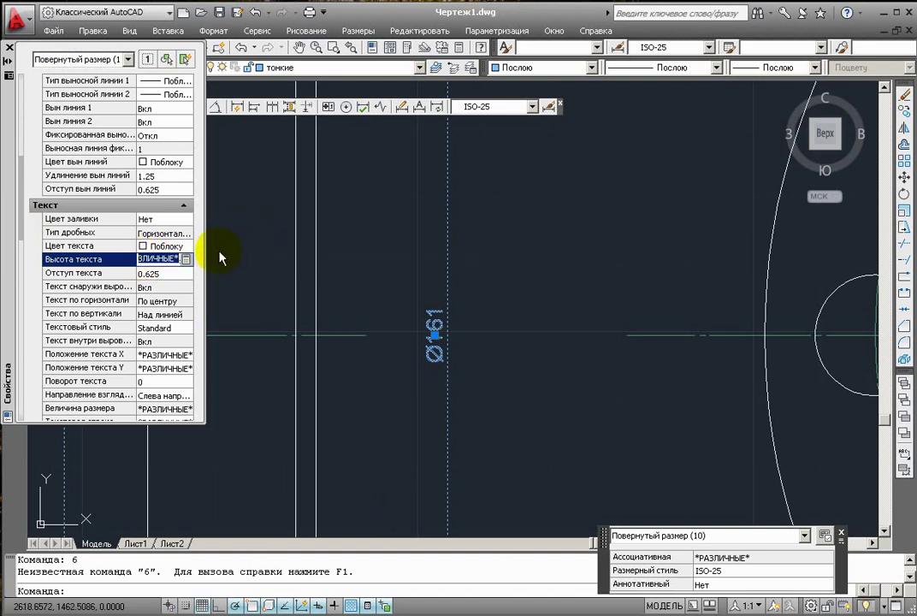
text(6)
key(BackSpace)
key(BackSpace)
key(BackSpace)
text(6)
key(Return)
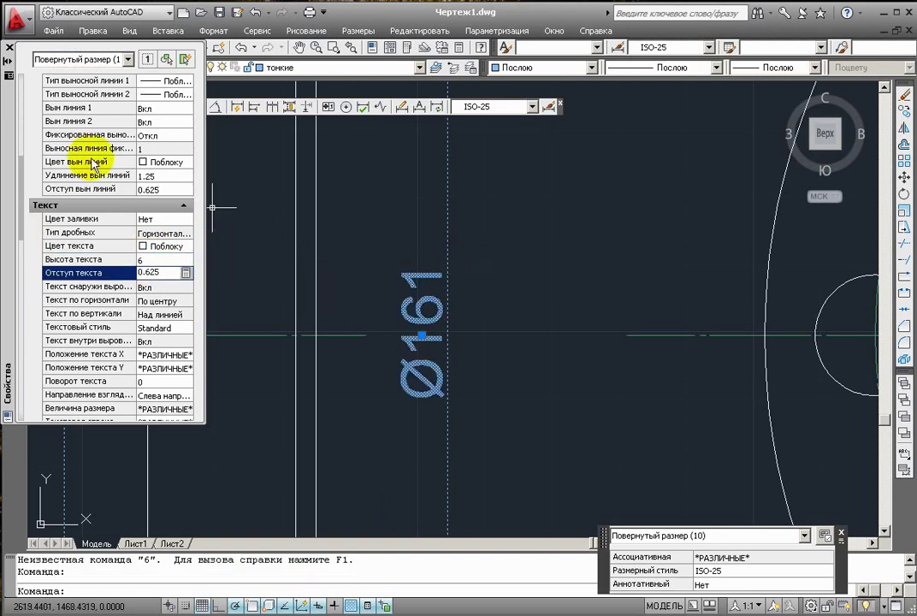
click(9, 48)
Step: Move the 3x45° dimension text clear of the flange section
key(Escape)
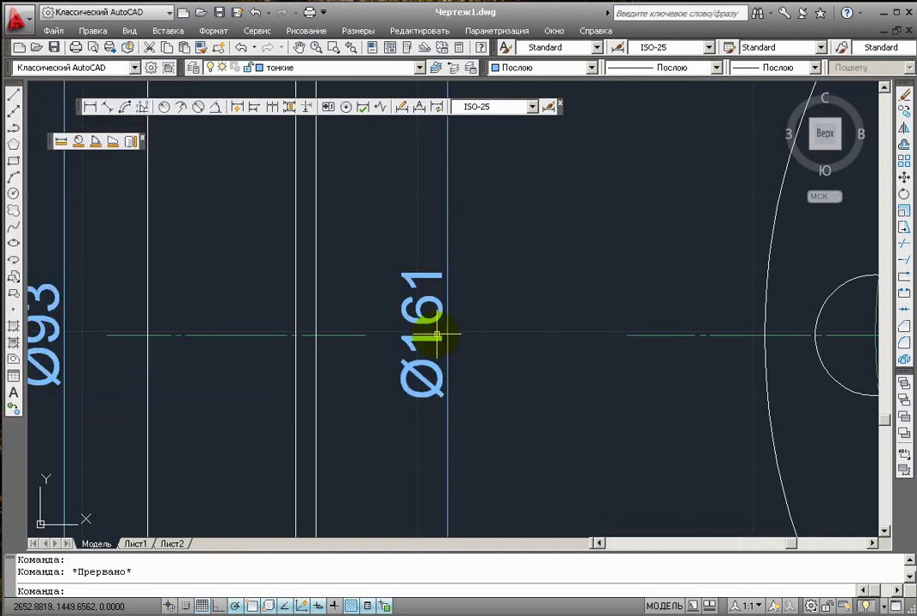
scroll(419, 318, down, 3)
scroll(405, 370, up, 2)
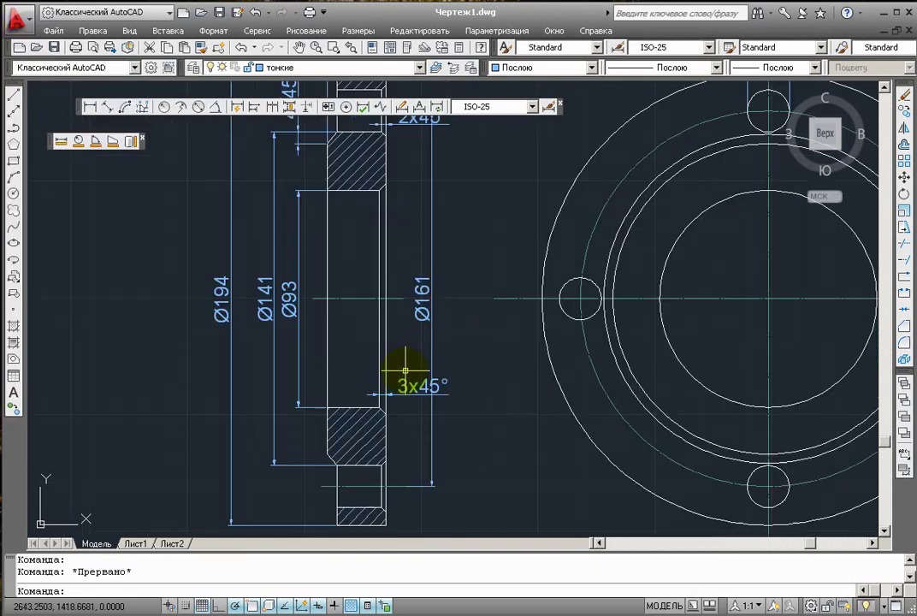
scroll(440, 377, up, 3)
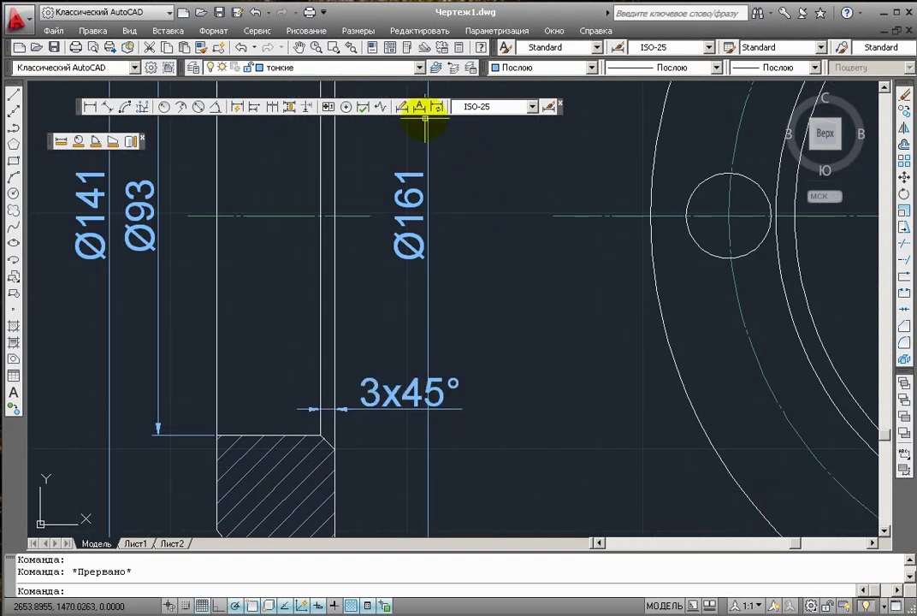
click(418, 107)
click(422, 394)
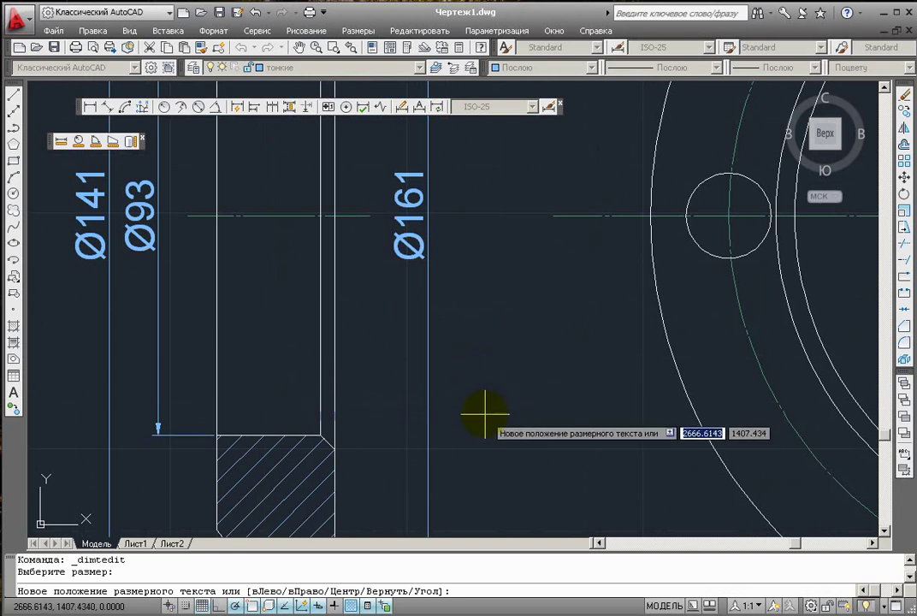
click(486, 415)
Step: Reposition the 2x45° dimension text beside the part
click(421, 111)
scroll(395, 286, down, 6)
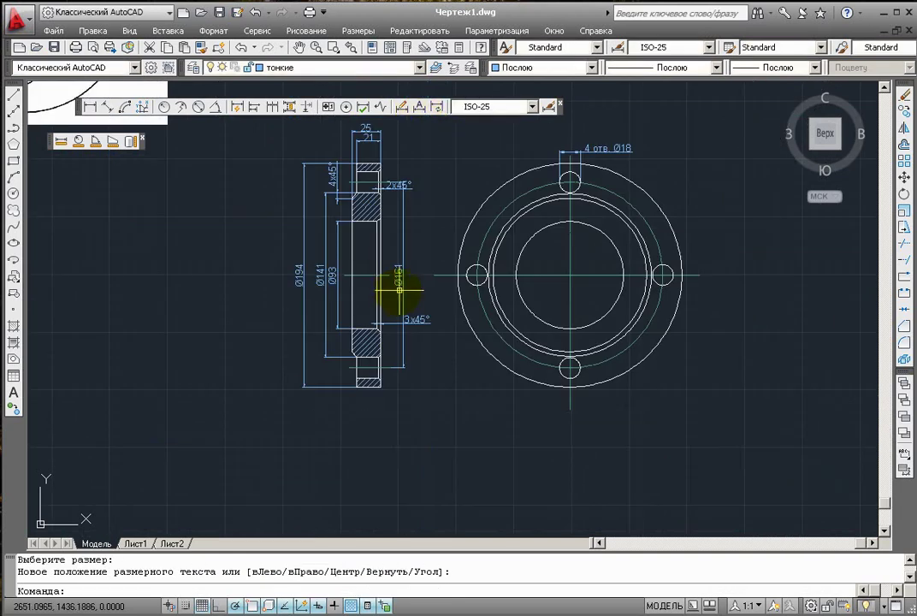
scroll(401, 282, up, 2)
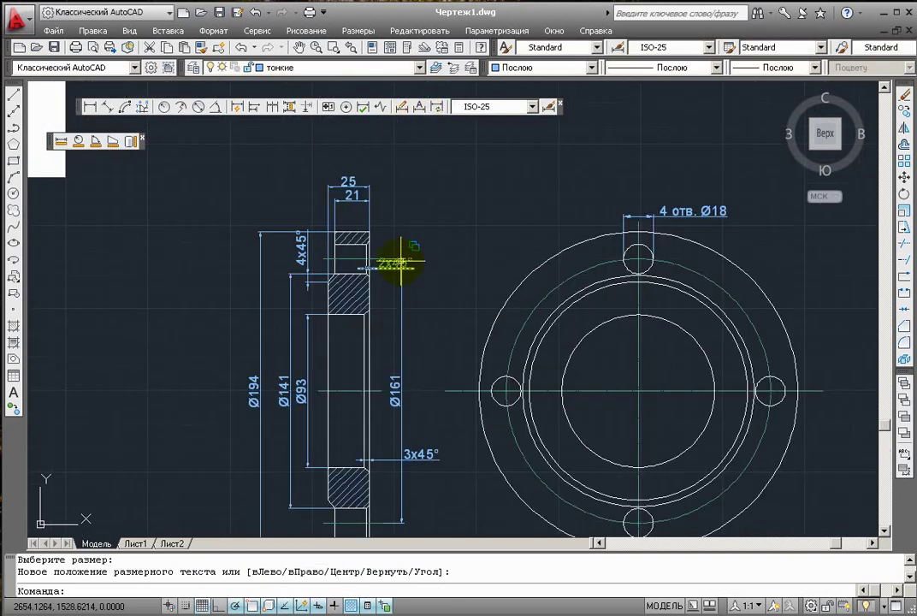
click(419, 110)
click(389, 261)
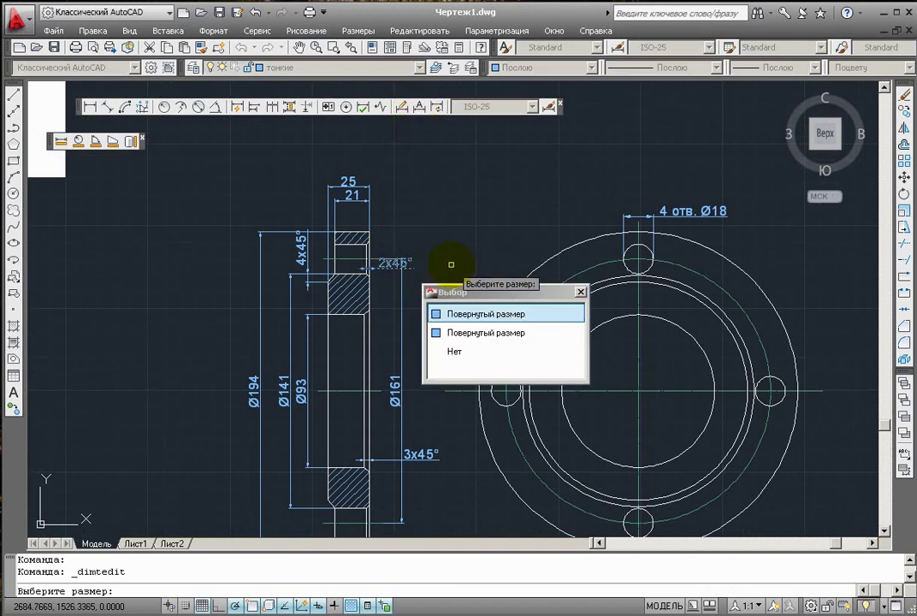
key(Escape)
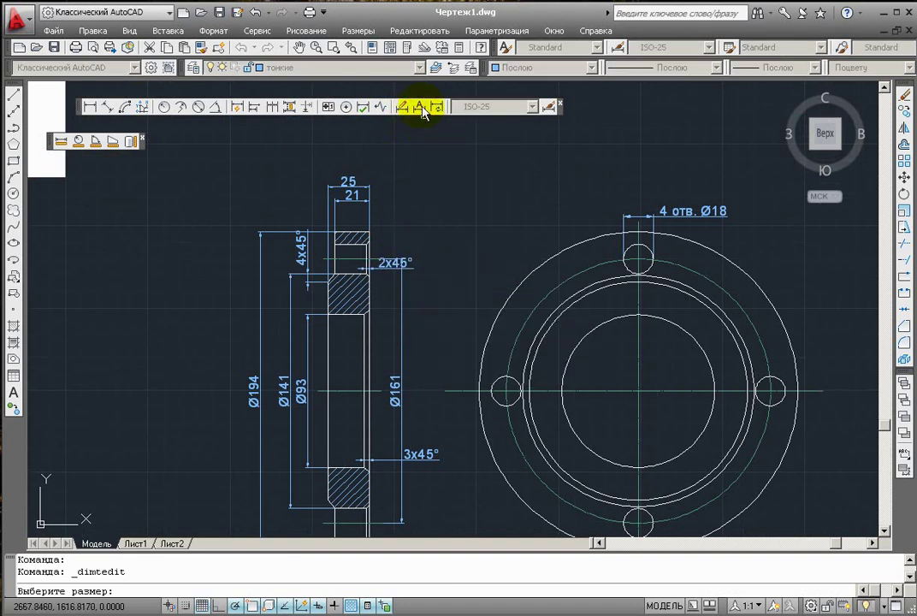
click(409, 252)
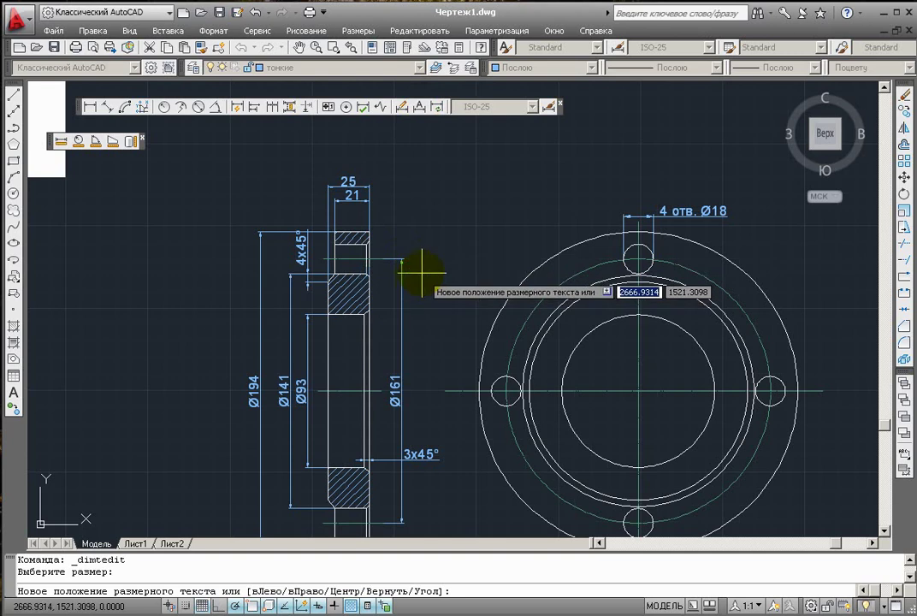
click(421, 271)
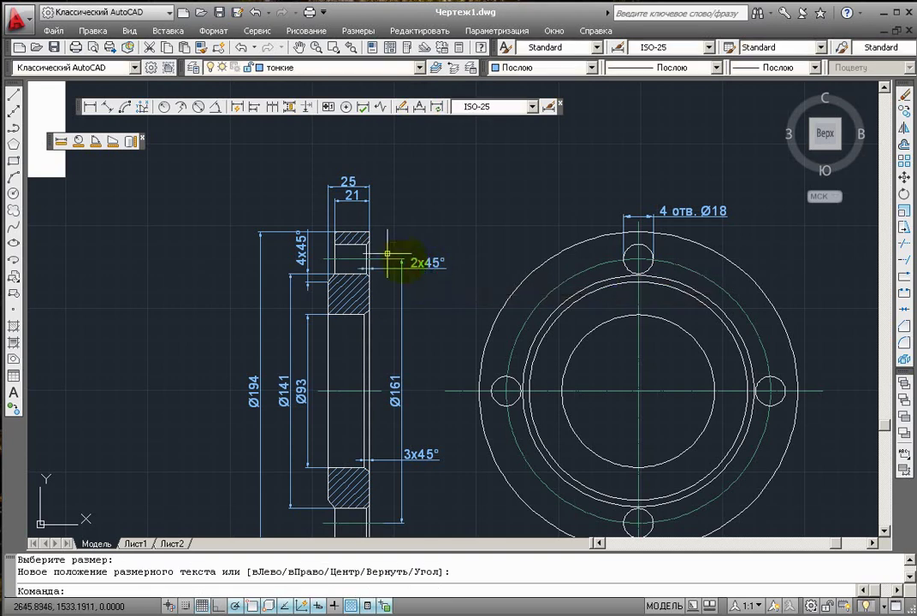
Step: Move the 21 and 25 dimension texts above the part, 25 above 21
scroll(384, 214, up, 3)
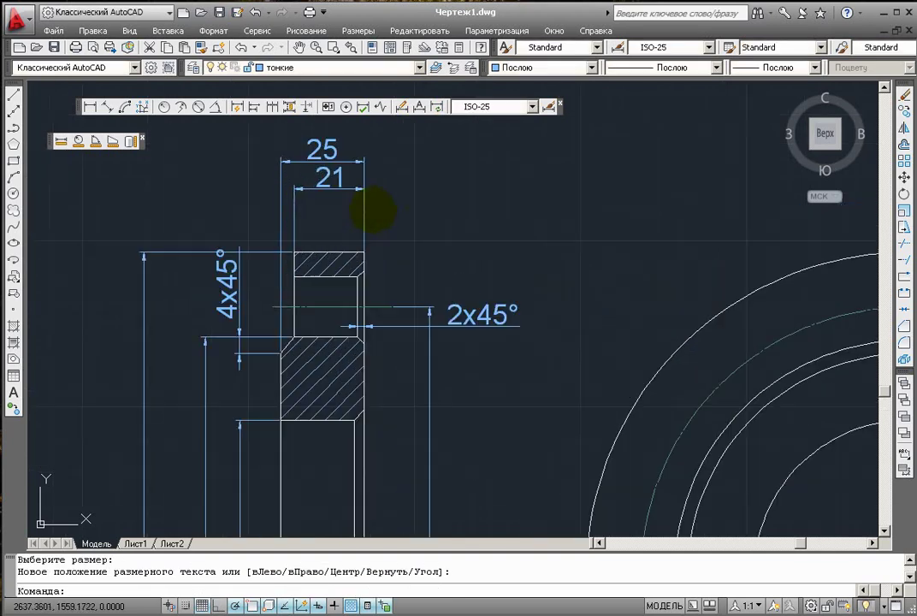
click(420, 110)
click(332, 175)
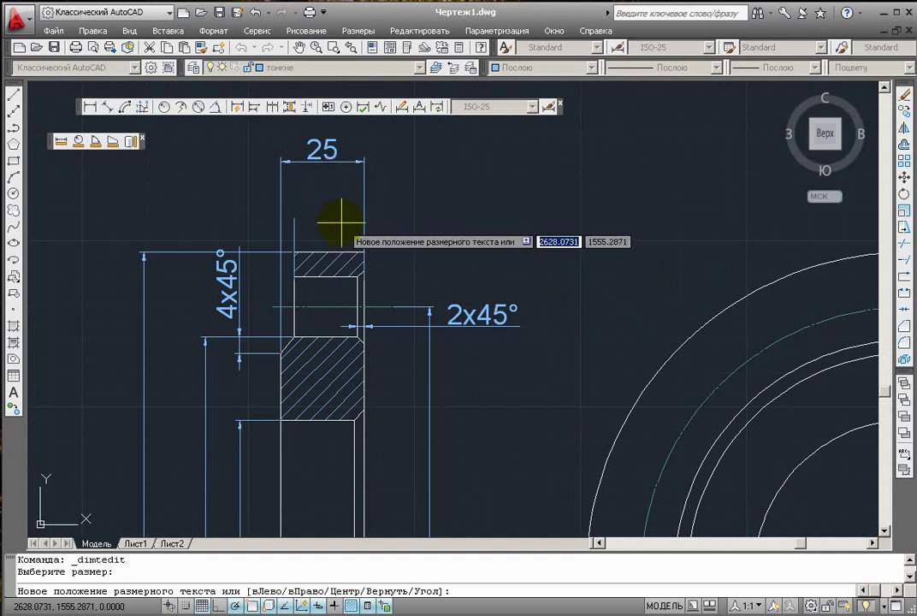
click(339, 215)
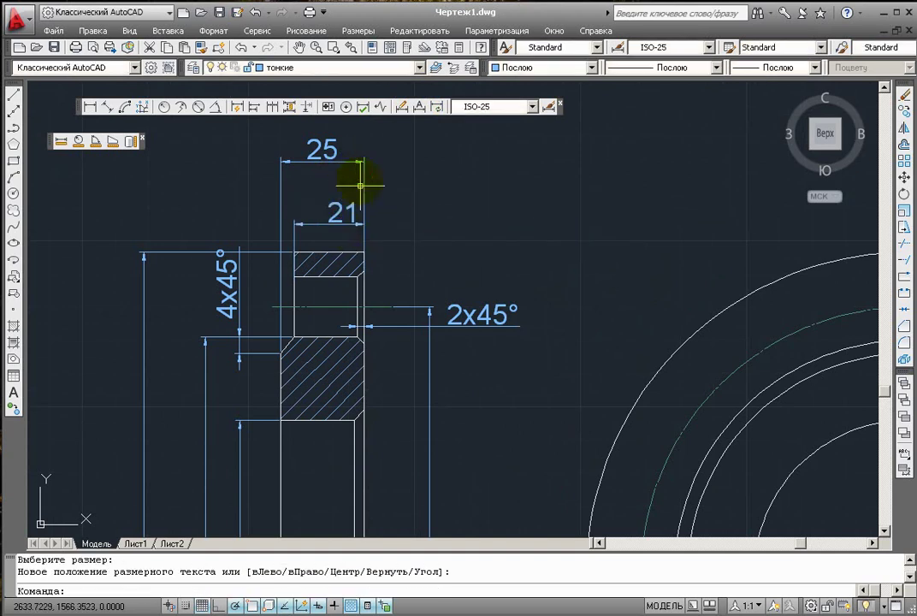
click(419, 110)
click(337, 211)
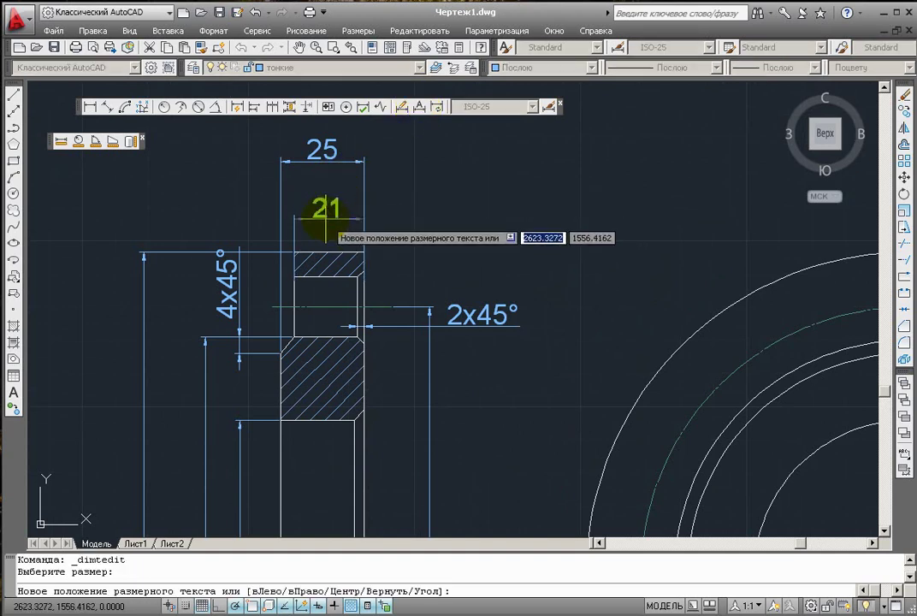
click(326, 224)
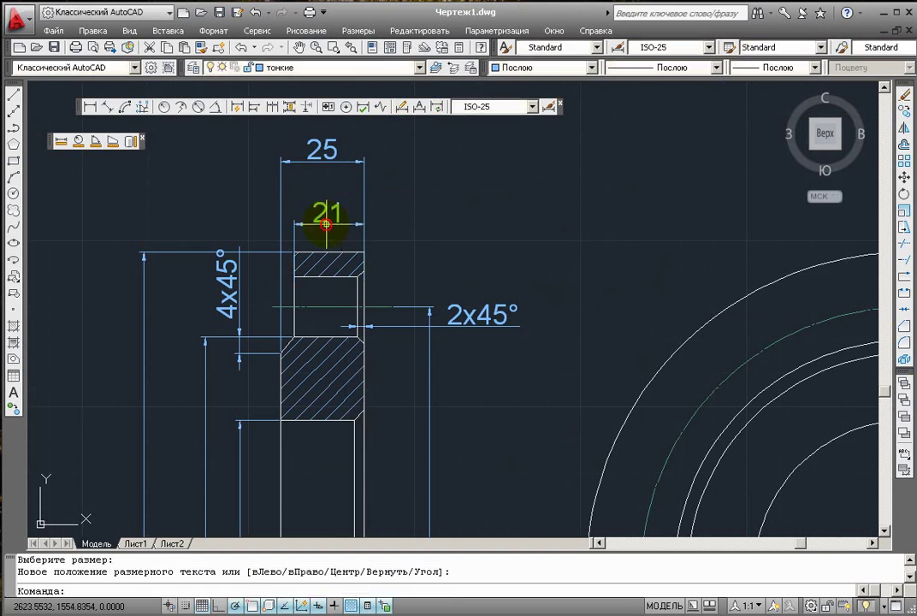
click(418, 108)
click(322, 148)
click(329, 178)
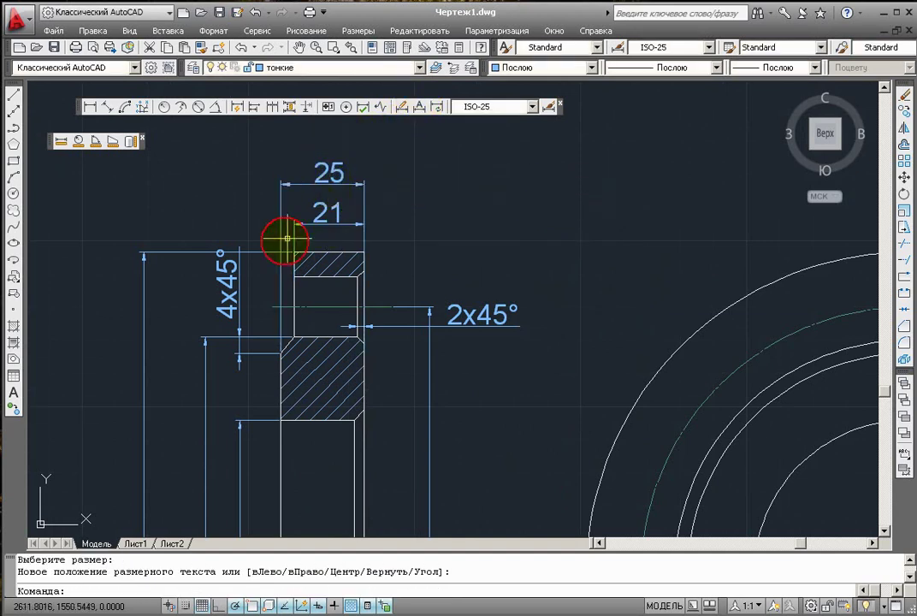
scroll(322, 292, down, 2)
scroll(289, 303, up, 2)
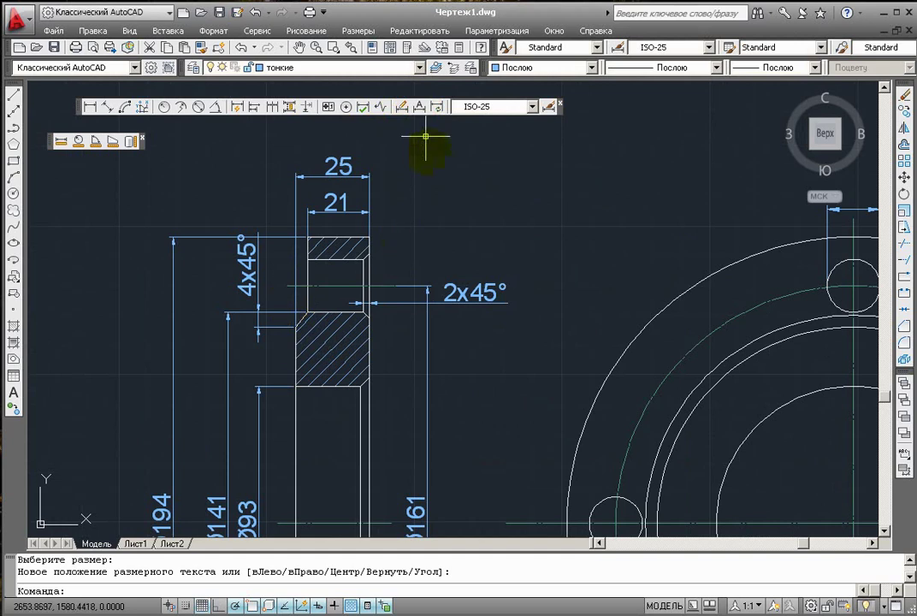
Step: Move the 4x45° dimension text above the part
click(418, 108)
click(248, 257)
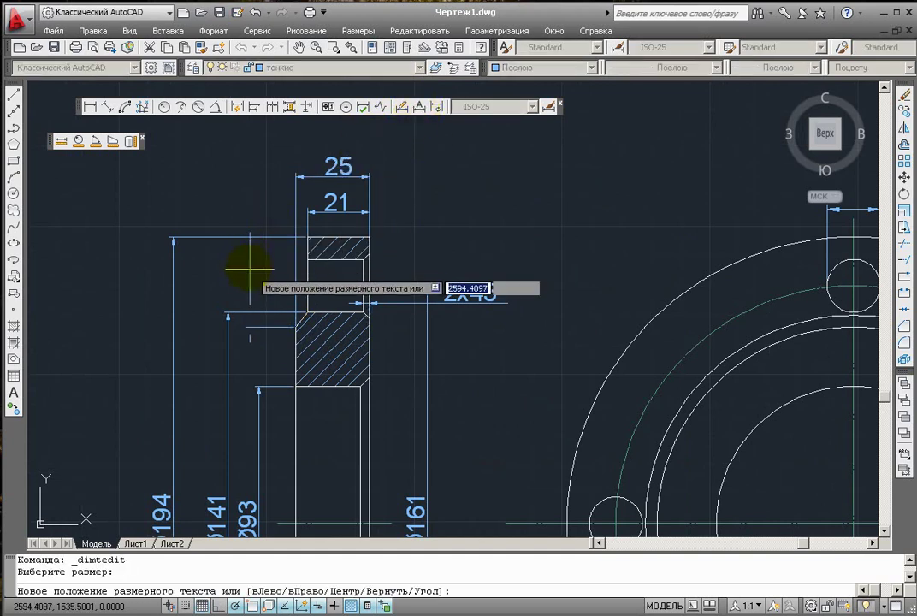
click(262, 195)
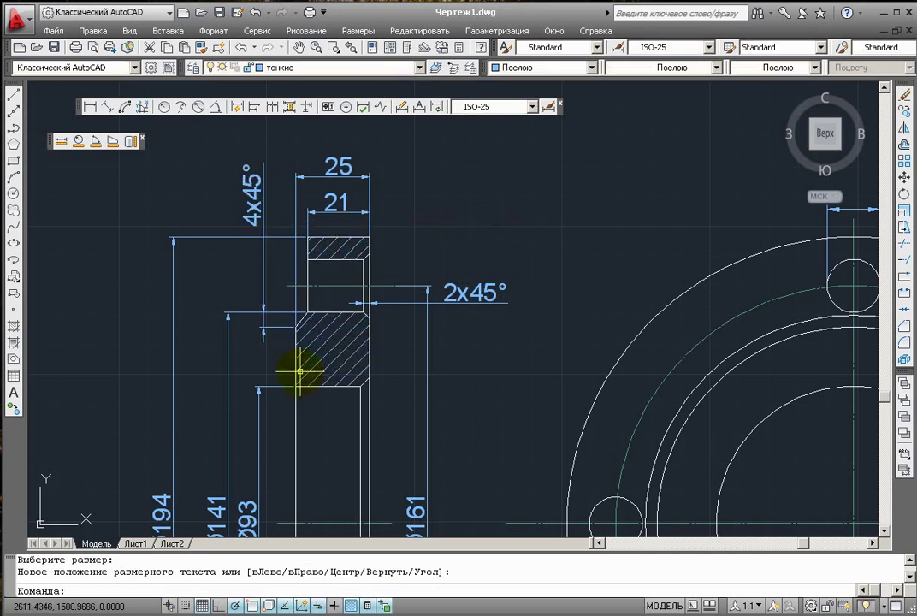
scroll(299, 372, down, 4)
scroll(297, 426, up, 3)
scroll(306, 479, down, 5)
middle_drag(307, 467, 344, 365)
scroll(475, 256, up, 4)
scroll(486, 250, down, 4)
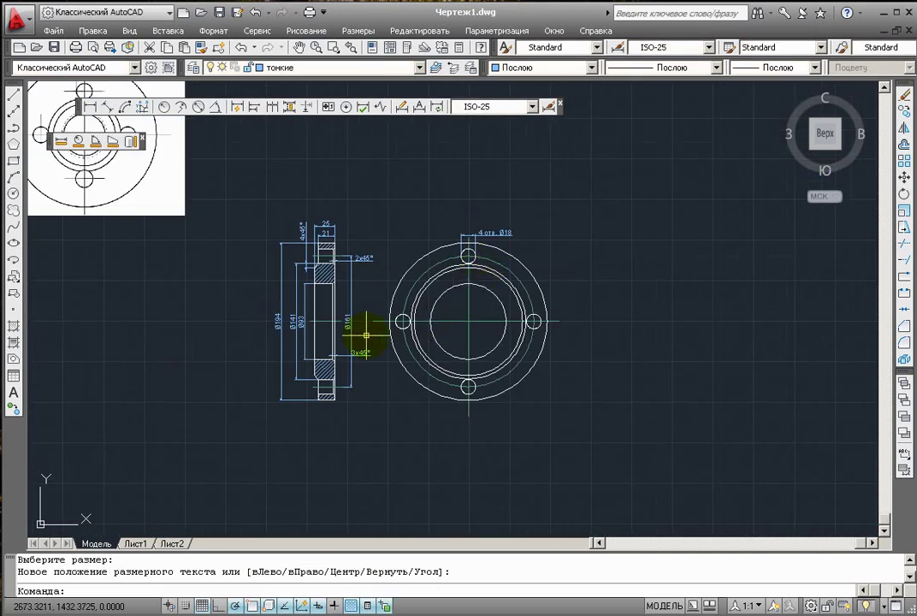
scroll(363, 328, up, 1)
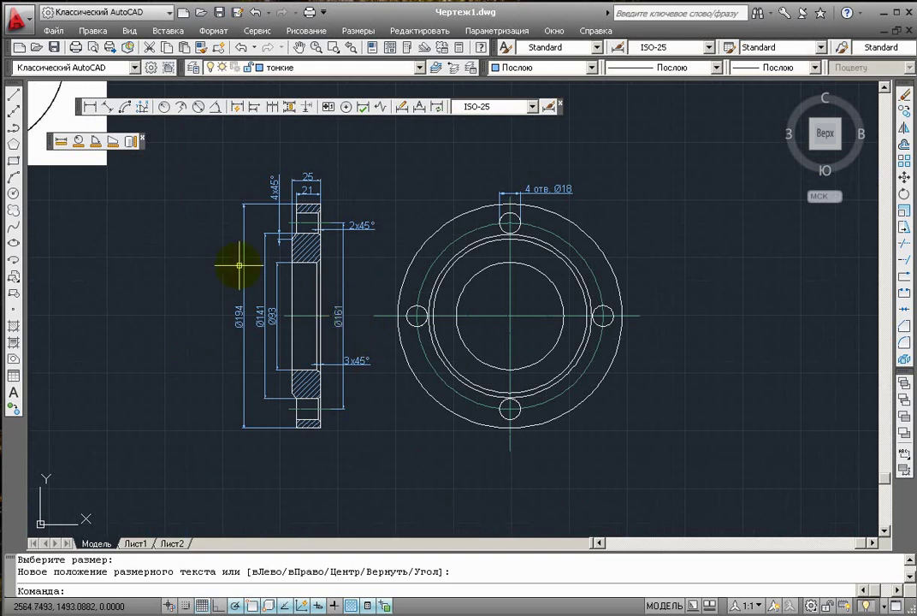
scroll(239, 265, down, 2)
Step: Select and delete the white reference image of the flange
middle_drag(103, 256, 444, 359)
scroll(391, 318, up, 2)
click(363, 285)
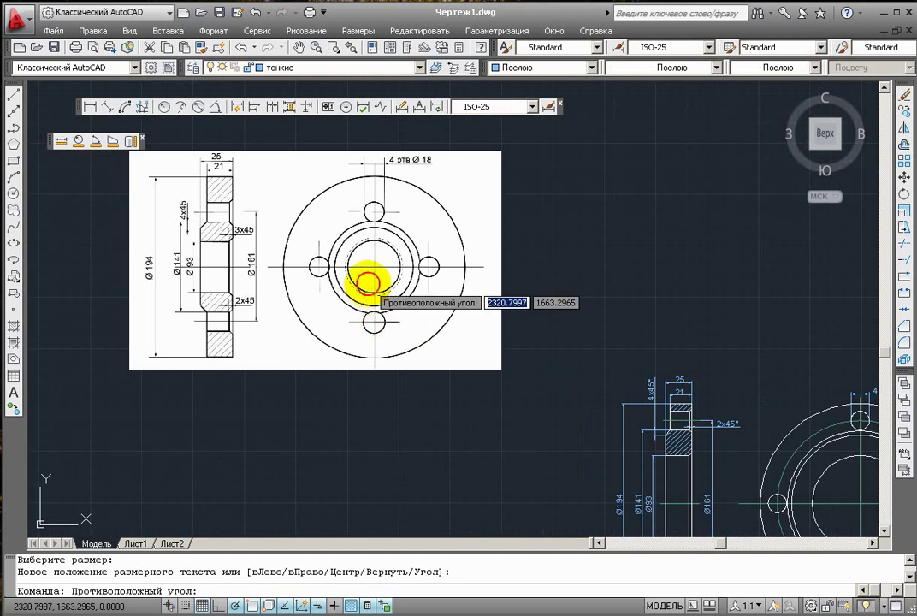
key(Escape)
click(389, 159)
click(390, 151)
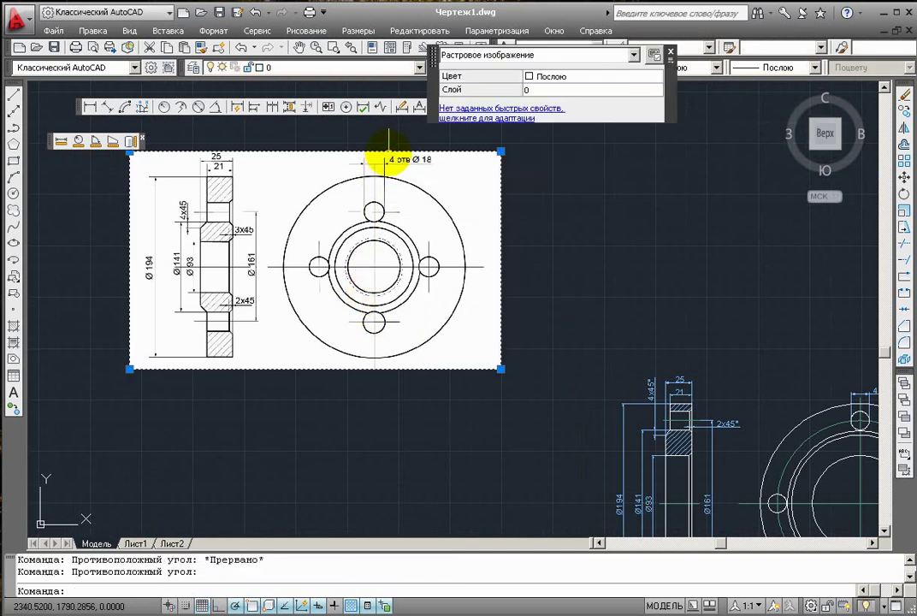
key(Delete)
Step: Recentre the drawing and bring up the folder of drawing frames
scroll(449, 365, down, 2)
scroll(563, 405, up, 1)
mouse_move(563, 405)
middle_down()
mouse_move(530, 370)
mouse_move(431, 358)
middle_up()
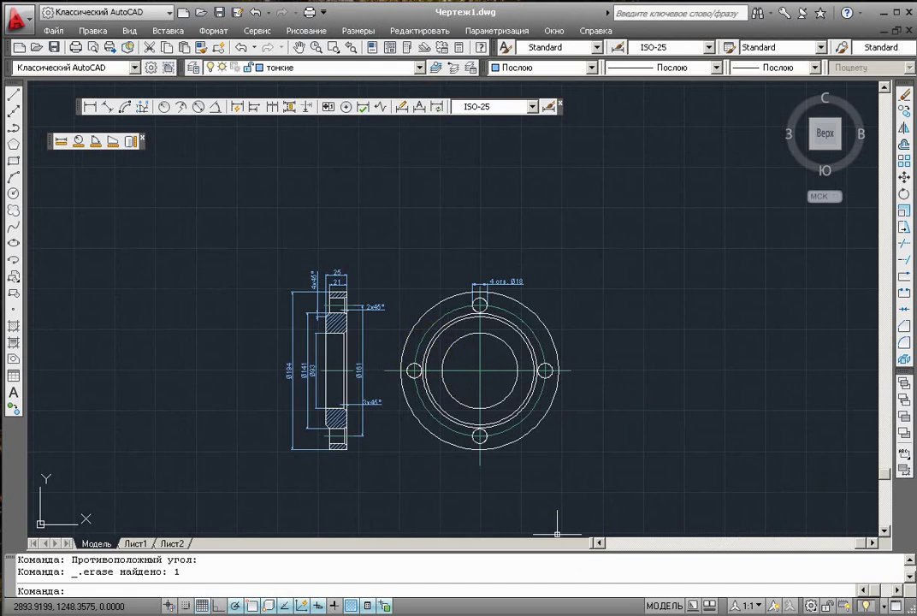
key(alt+Tab)
click(568, 396)
Step: Open рамки.dwg and bring its middle drawing frame into view
click(534, 346)
double_click(536, 346)
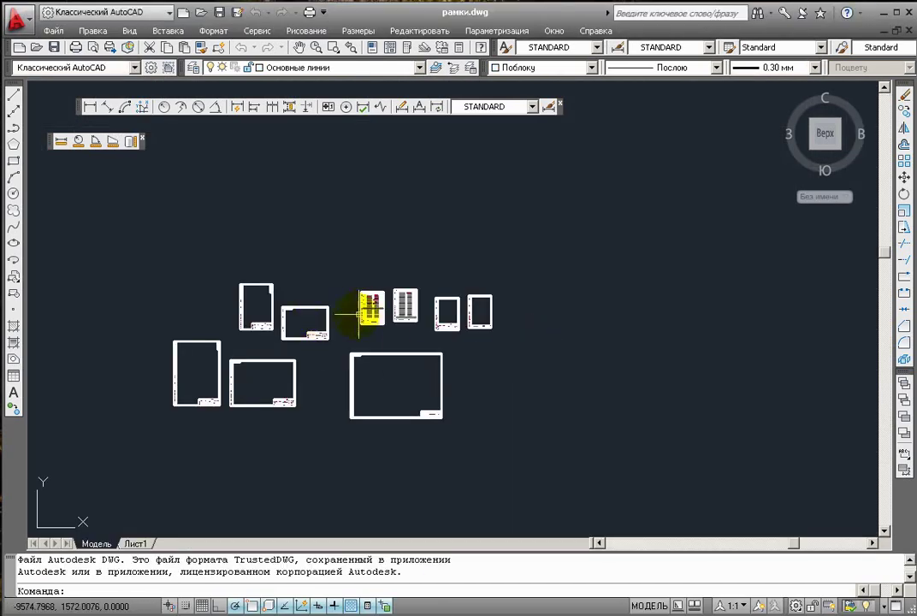
scroll(294, 321, up, 4)
scroll(267, 329, up, 3)
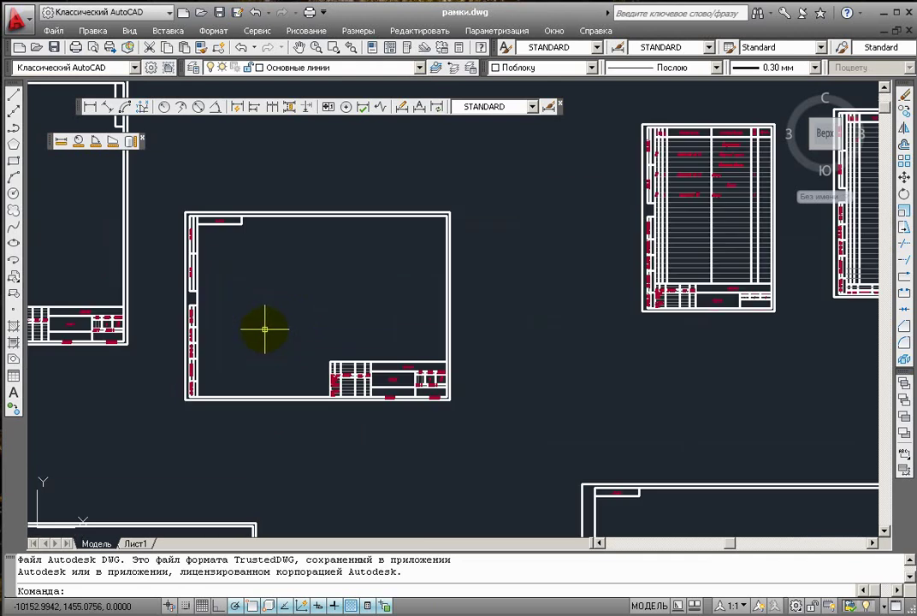
middle_drag(266, 328, 430, 307)
Step: Copy the middle frame with base point at its lower-left corner, then return to Чертеж1.dwg
click(340, 178)
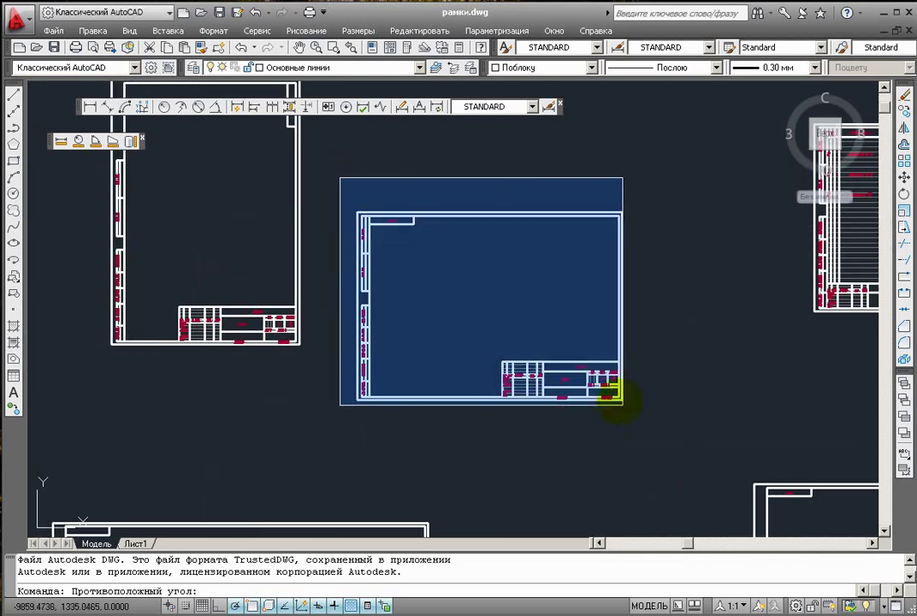
click(652, 423)
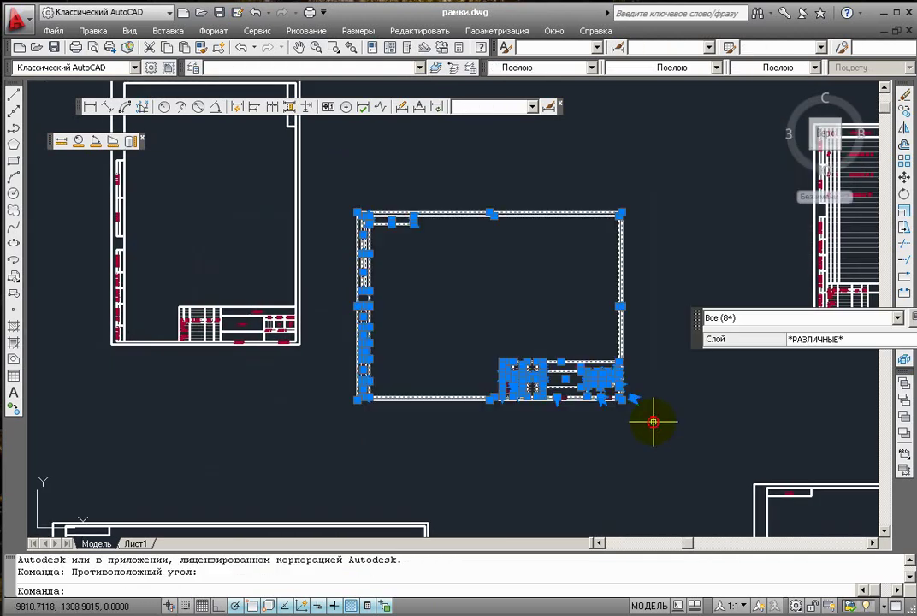
right_click(496, 308)
mouse_move(557, 338)
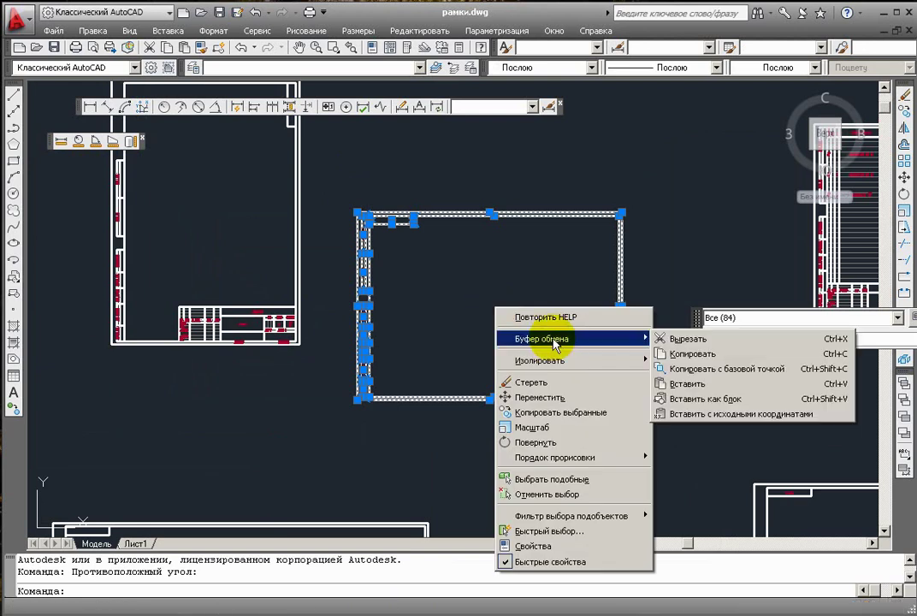
click(756, 373)
click(357, 398)
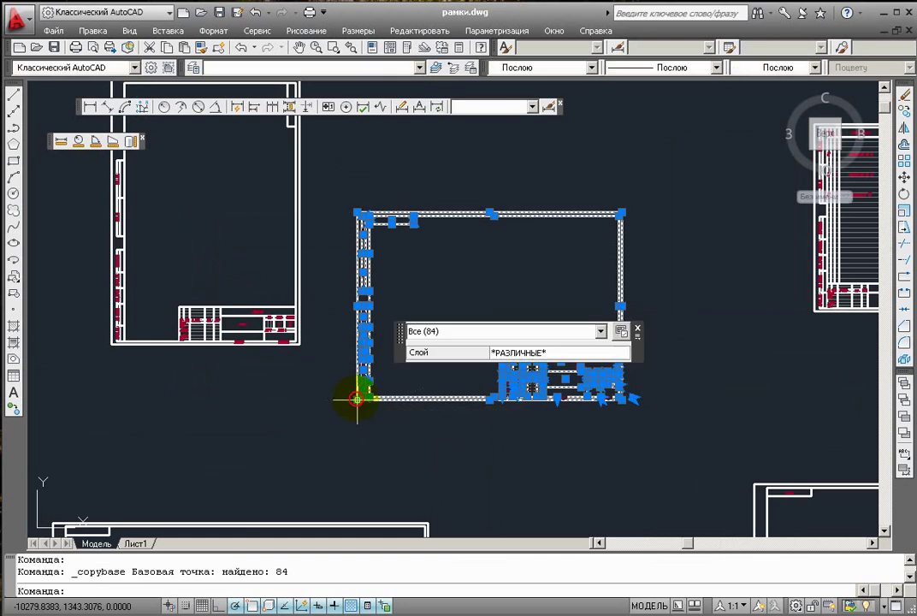
click(897, 30)
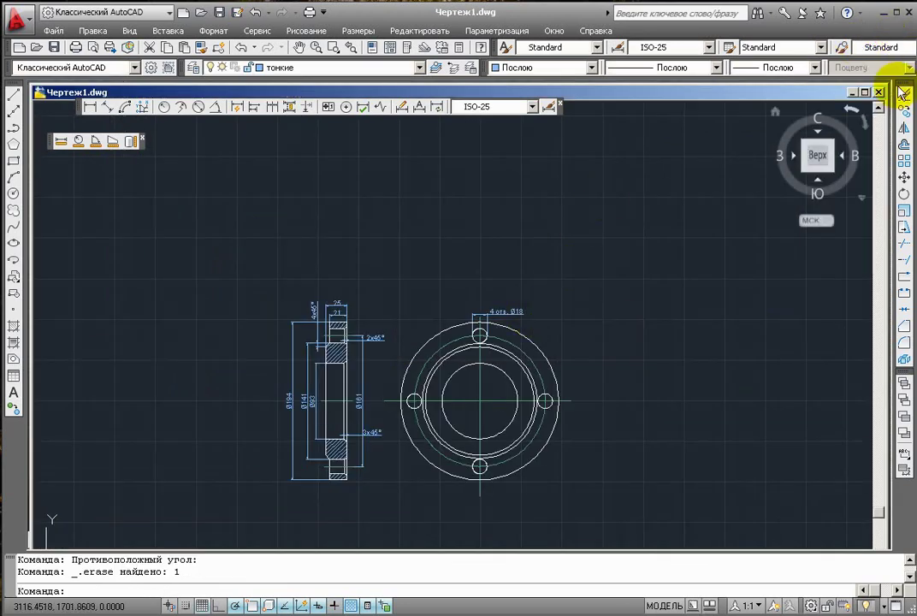
Step: Maximize Чертеж1.dwg and paste the copied frame around the flange views
click(864, 92)
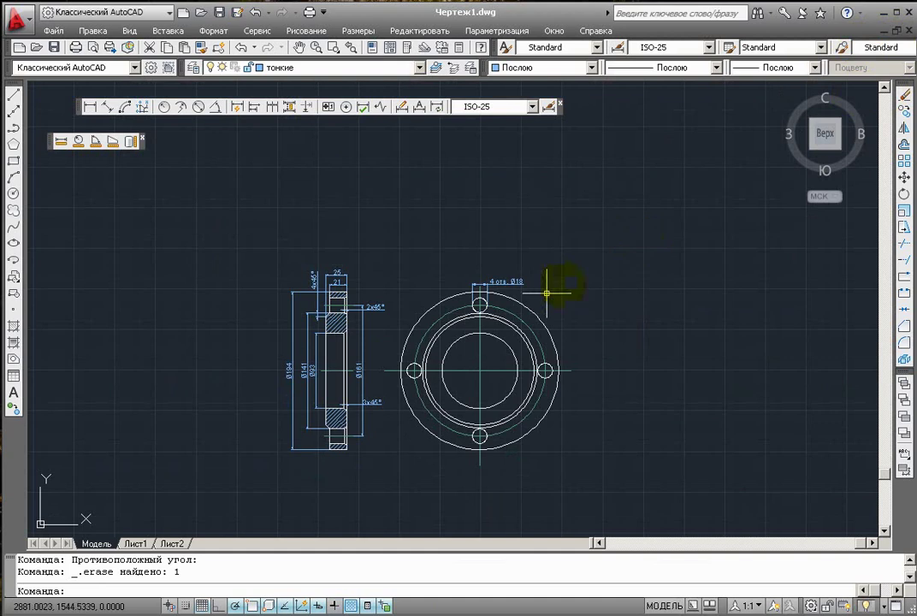
right_click(403, 205)
mouse_move(420, 260)
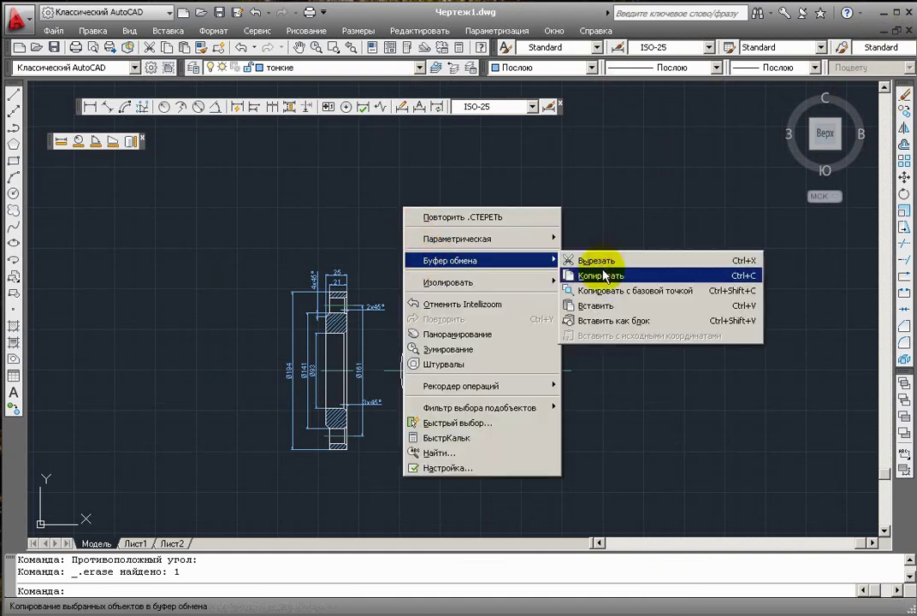
click(595, 305)
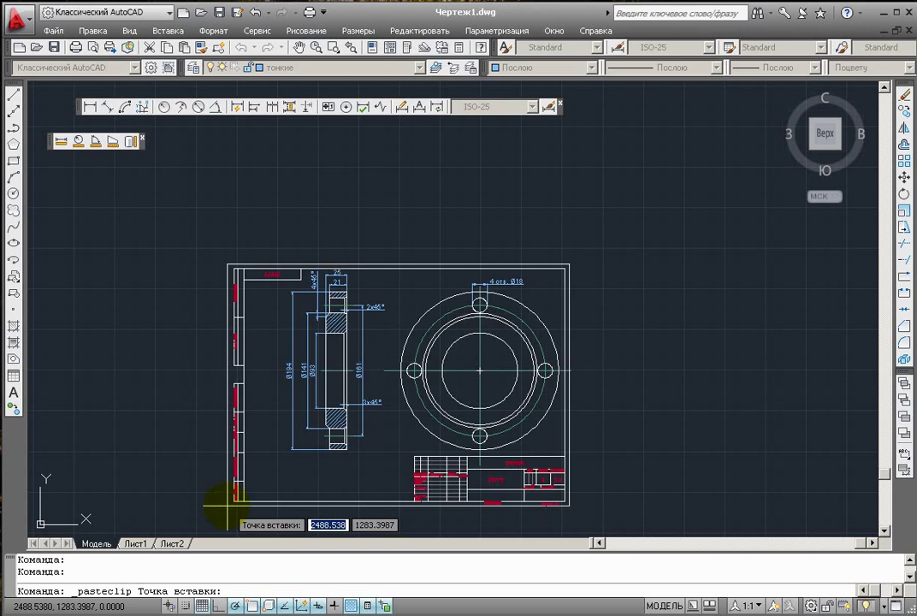
click(224, 511)
Step: Move the side section view's 40 objects slightly right inside the frame
scroll(342, 360, up, 4)
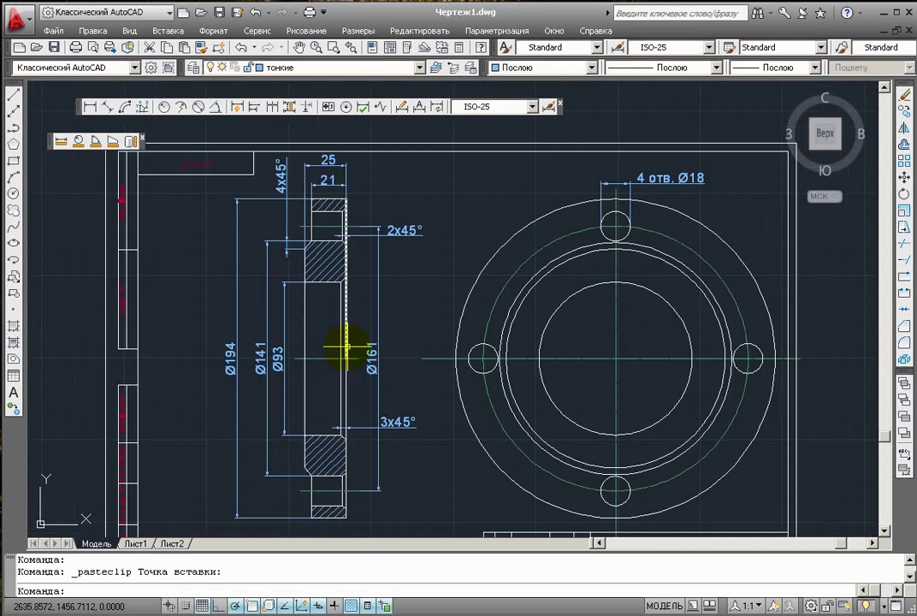
scroll(346, 349, down, 2)
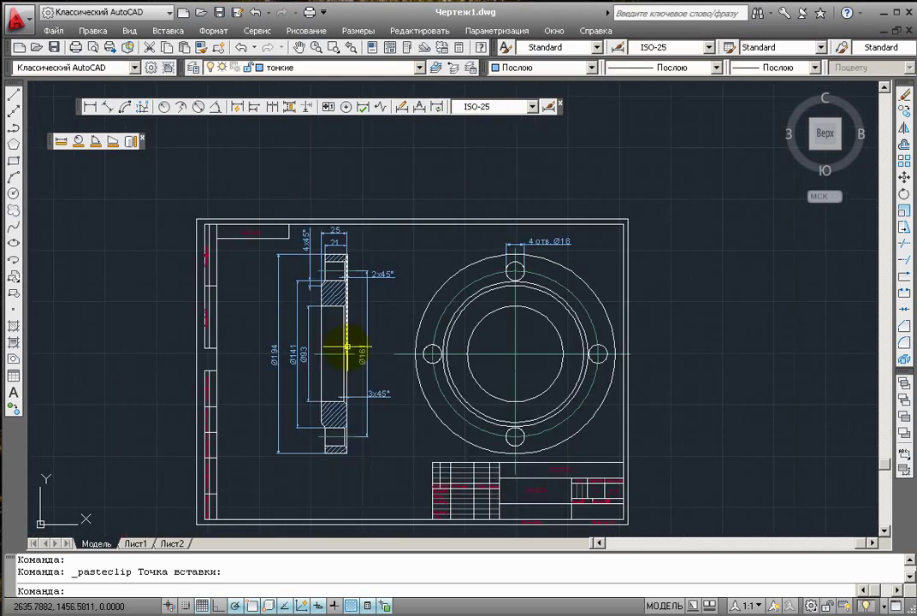
click(257, 186)
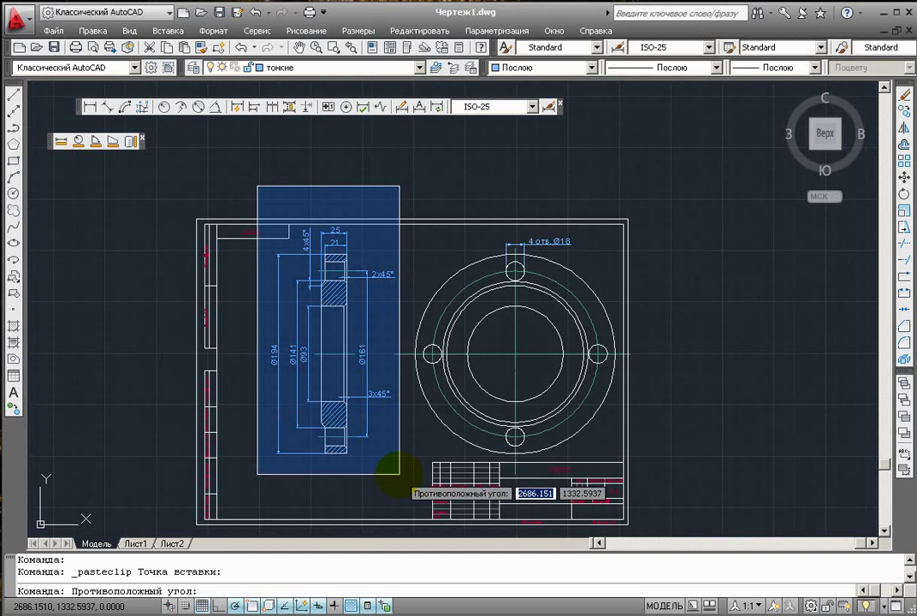
click(399, 473)
scroll(382, 377, up, 2)
drag(353, 342, 379, 347)
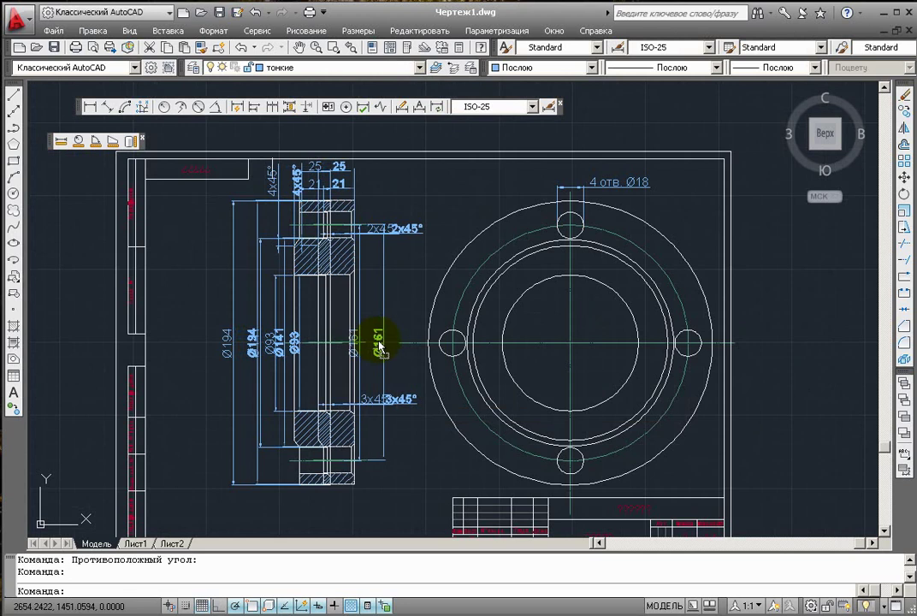
right_drag(379, 347, 379, 348)
click(382, 349)
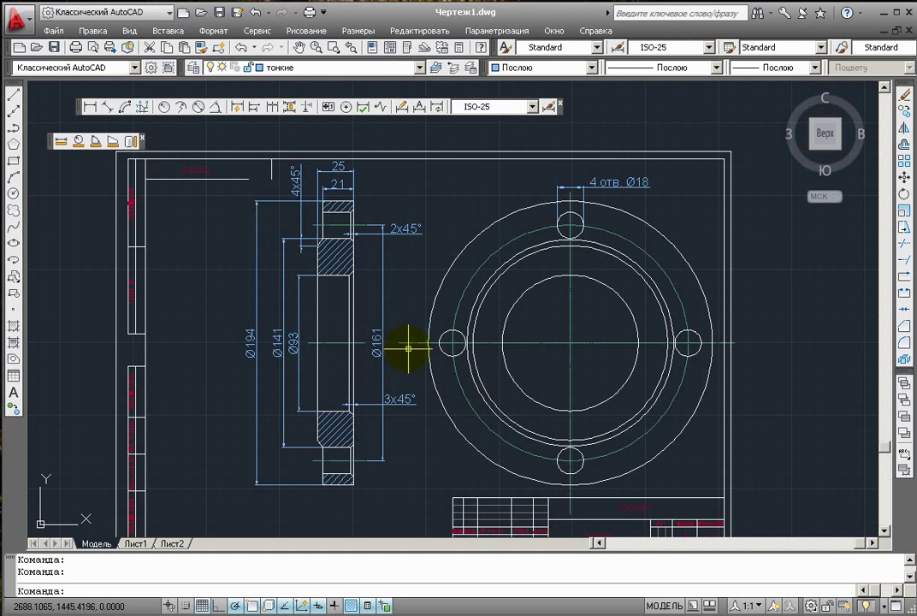
click(269, 175)
scroll(270, 174, up, 3)
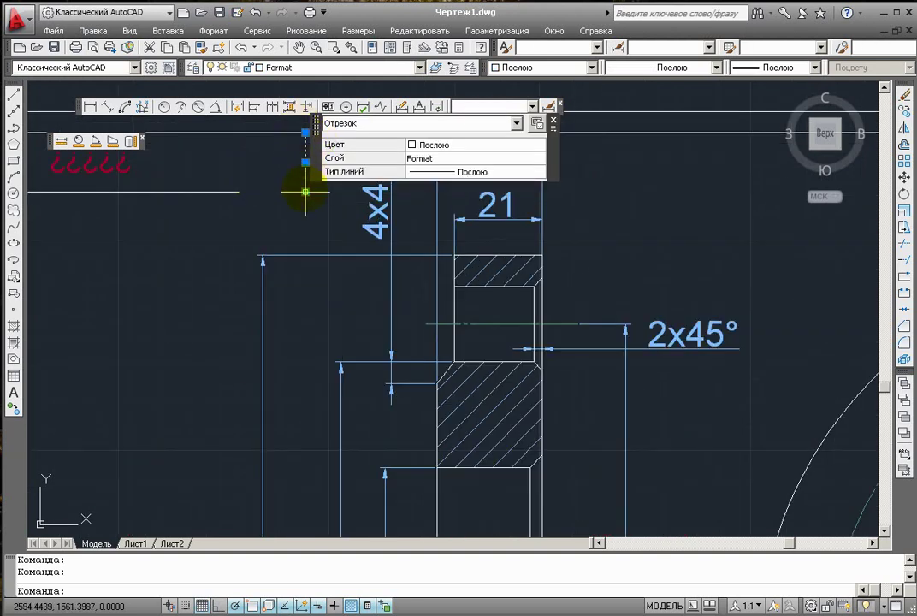
click(305, 191)
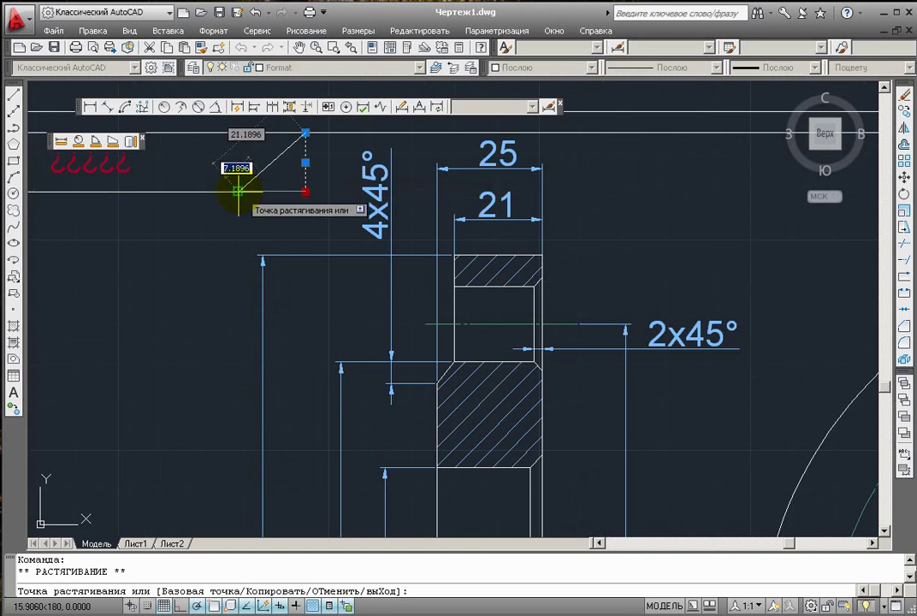
key(Escape)
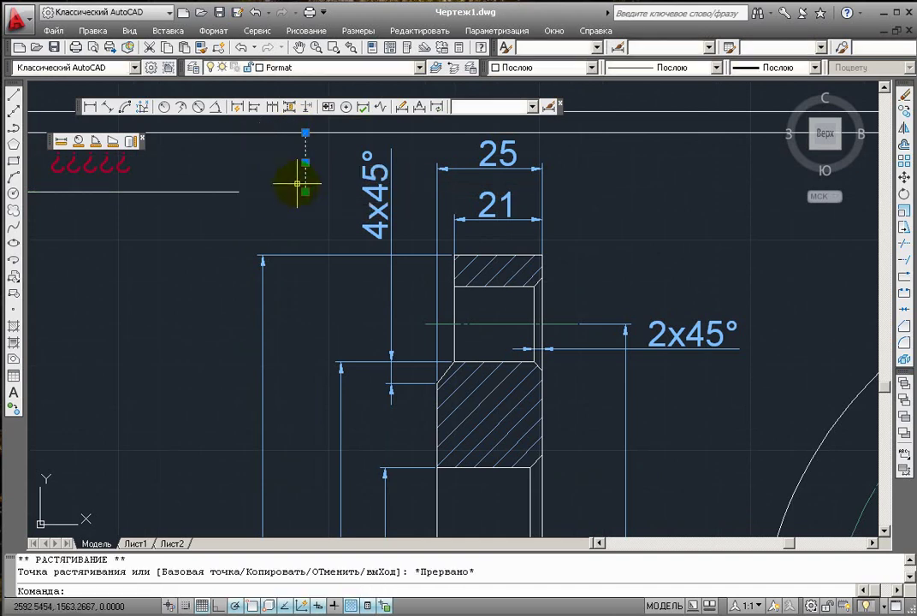
key(Escape)
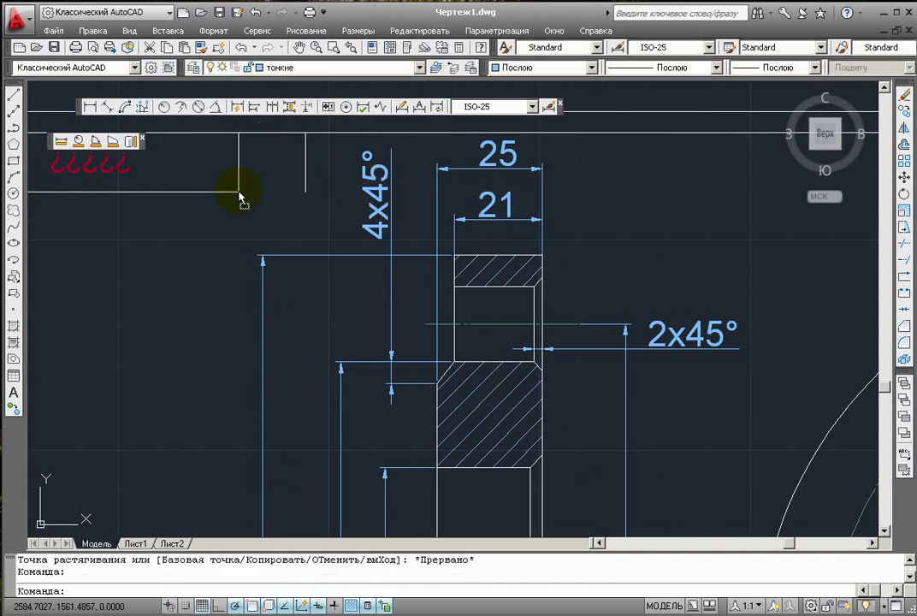
right_click(240, 197)
key(Escape)
scroll(351, 242, down, 3)
scroll(449, 329, down, 4)
scroll(543, 402, up, 3)
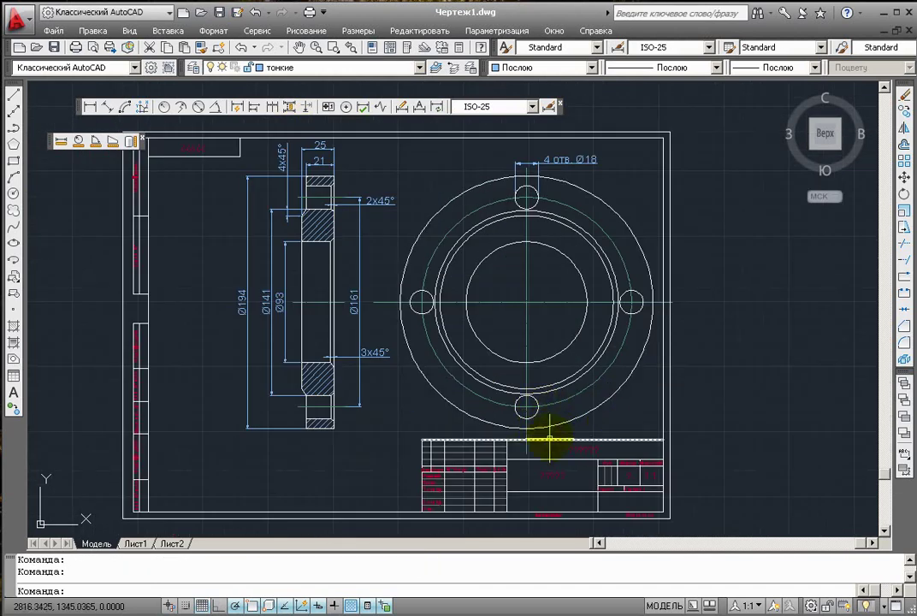
scroll(549, 429, up, 3)
click(514, 436)
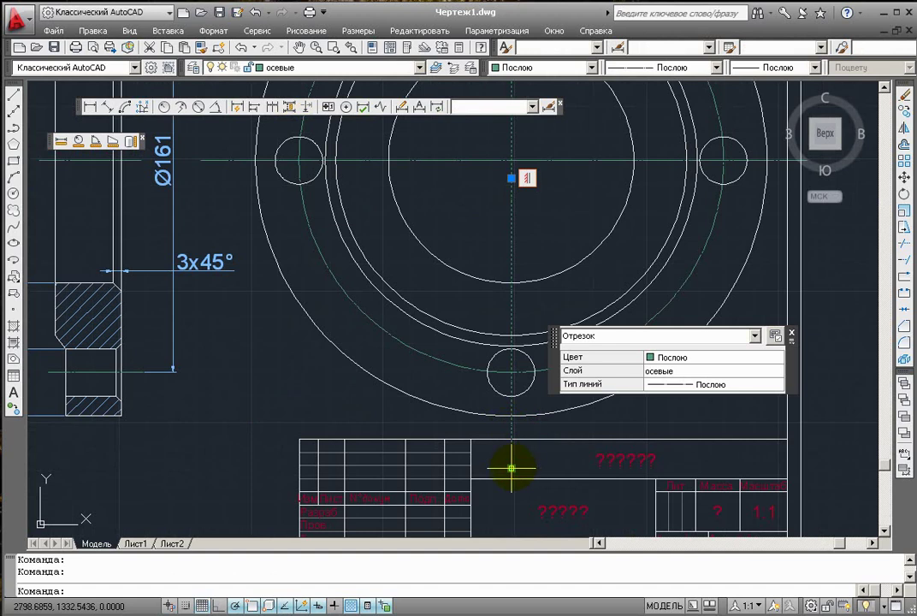
click(511, 469)
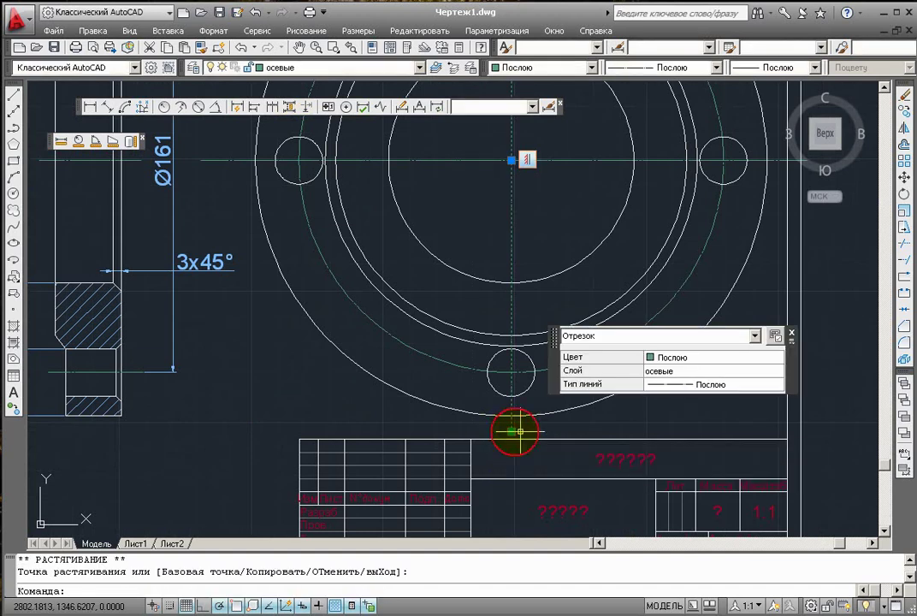
key(Escape)
scroll(630, 307, down, 2)
scroll(740, 205, up, 4)
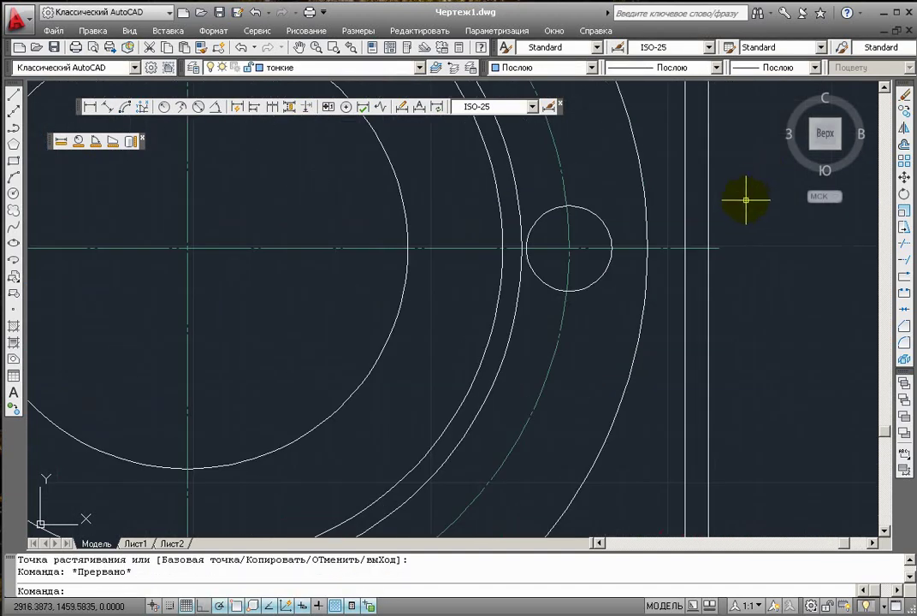
click(695, 248)
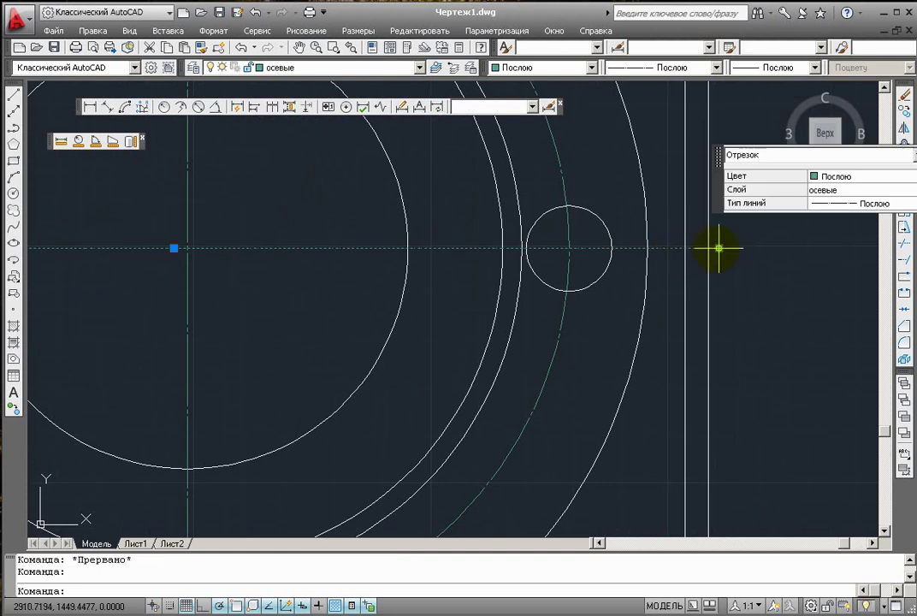
click(719, 248)
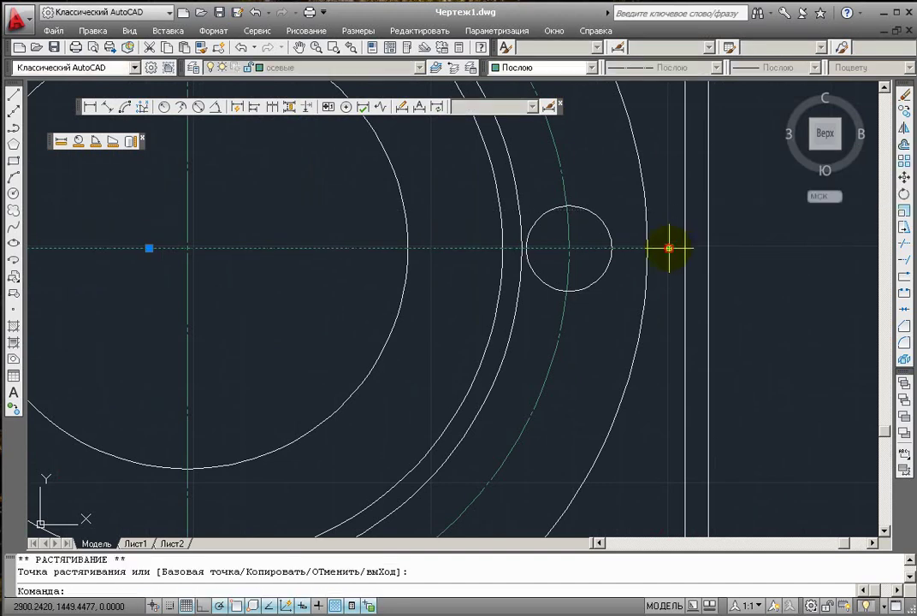
key(Escape)
scroll(530, 291, down, 5)
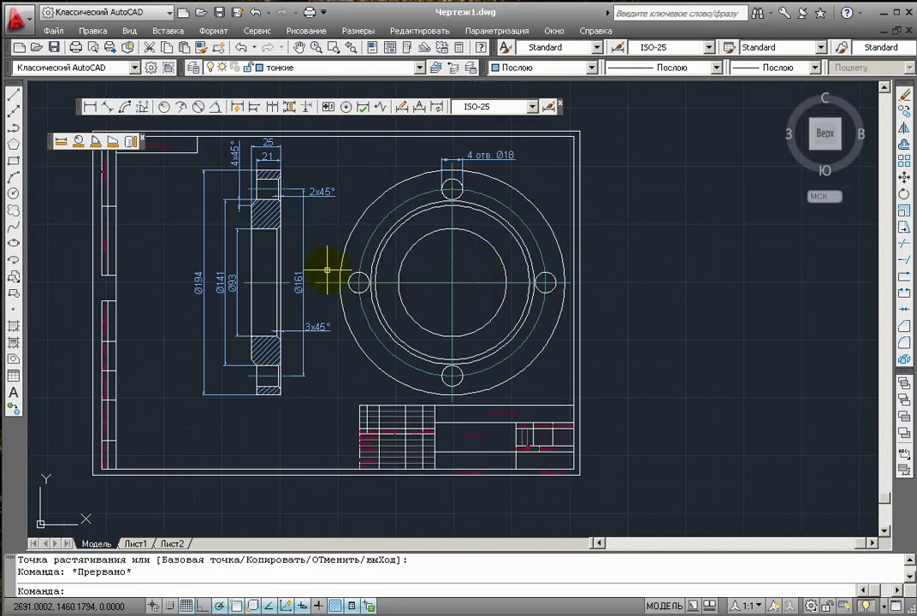
scroll(502, 440, up, 5)
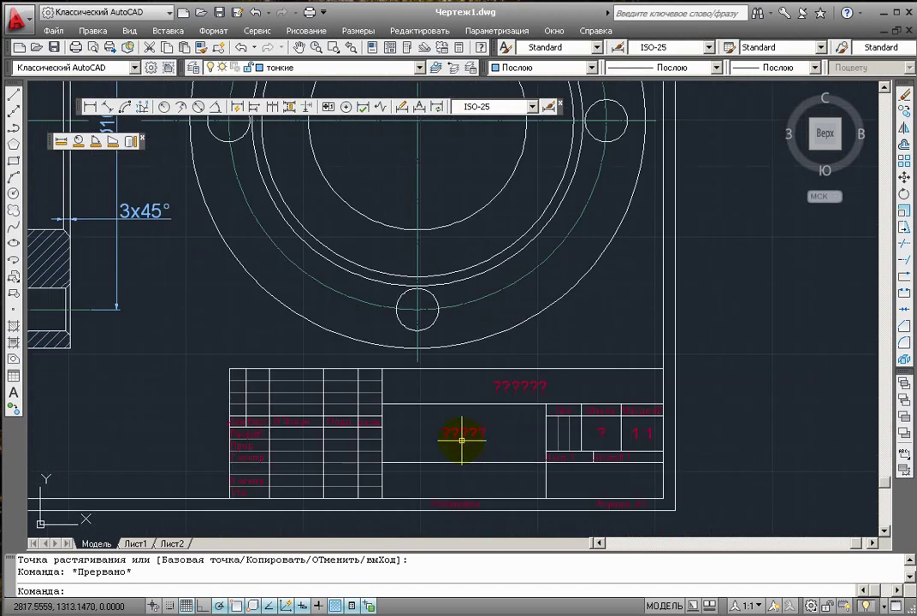
Step: Enter ФЛАНЕЦ as the part name and commit 0001 as the title block designation
double_click(479, 433)
drag(493, 434, 327, 428)
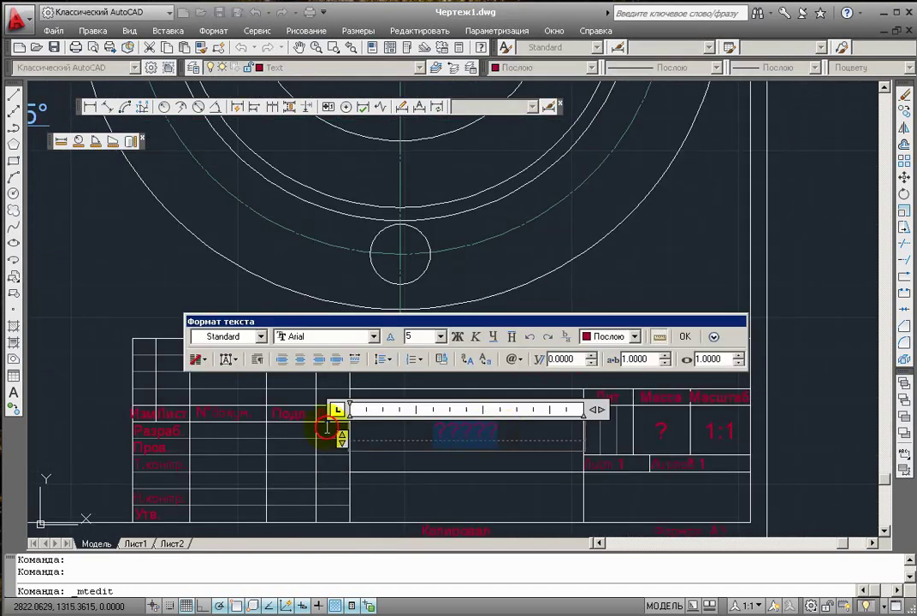
text(A)
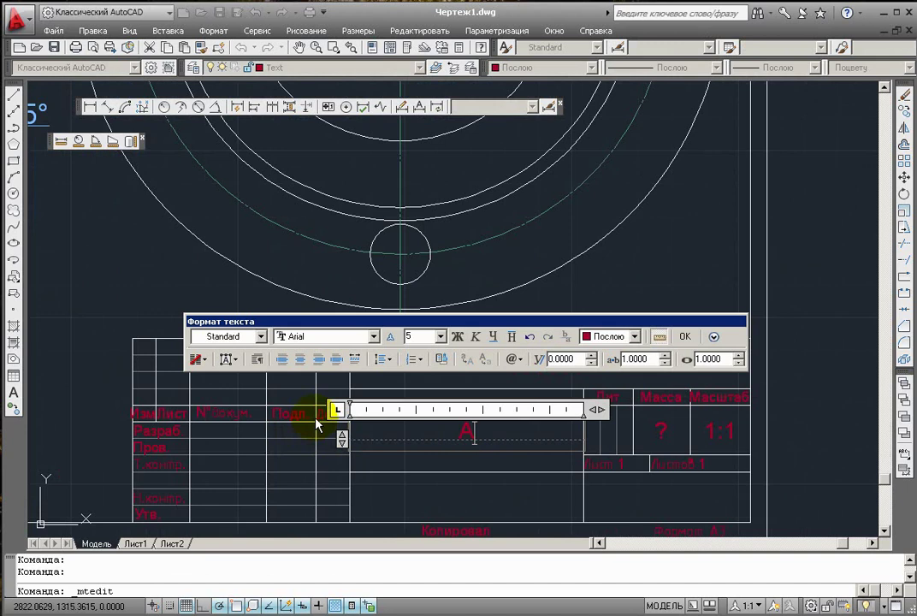
text(ФЛ)
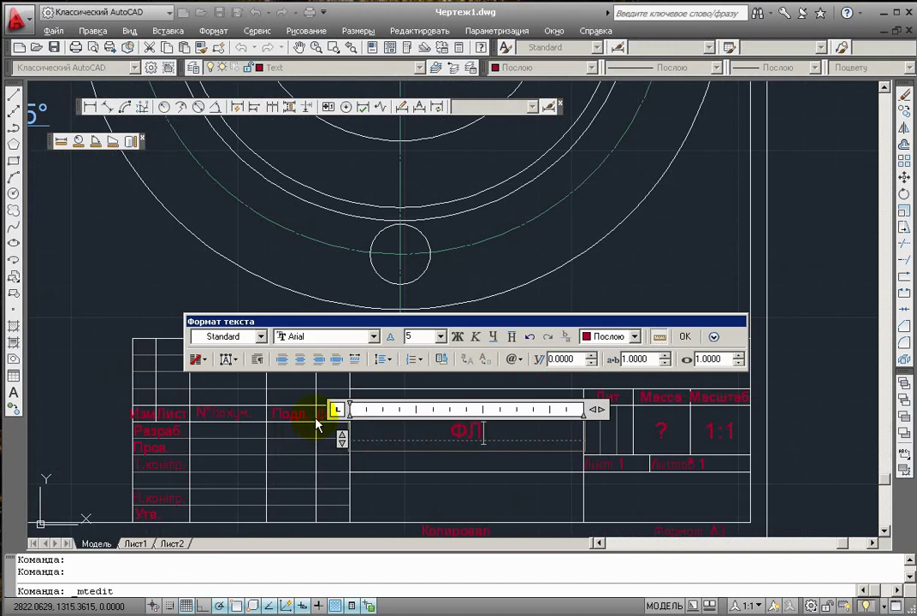
text(АНЕЦ)
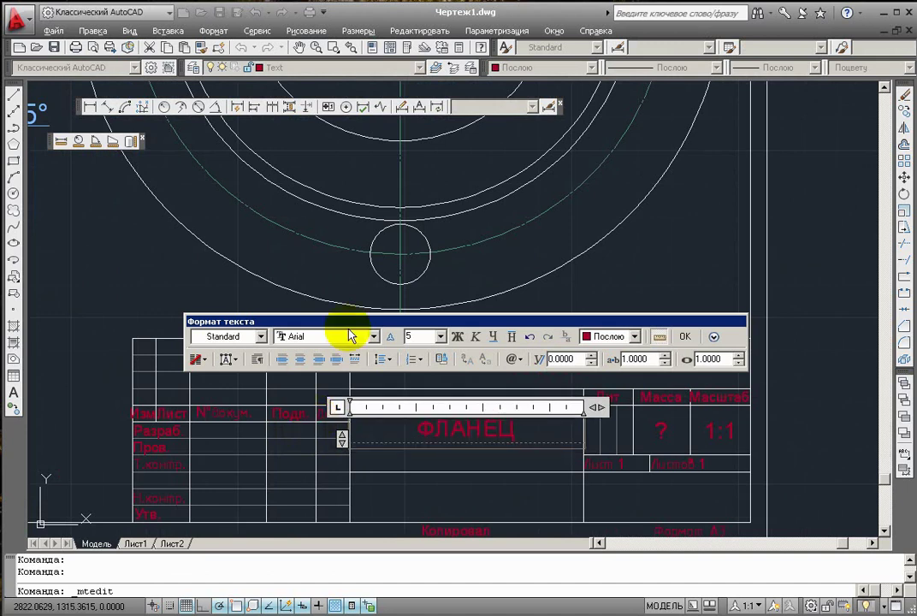
click(684, 337)
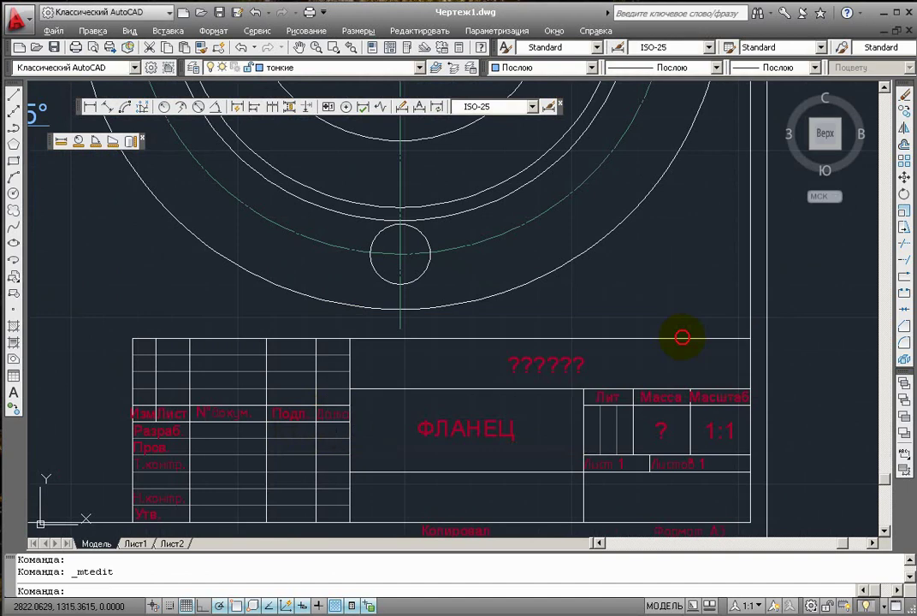
double_click(581, 365)
drag(592, 366, 424, 367)
text(0001)
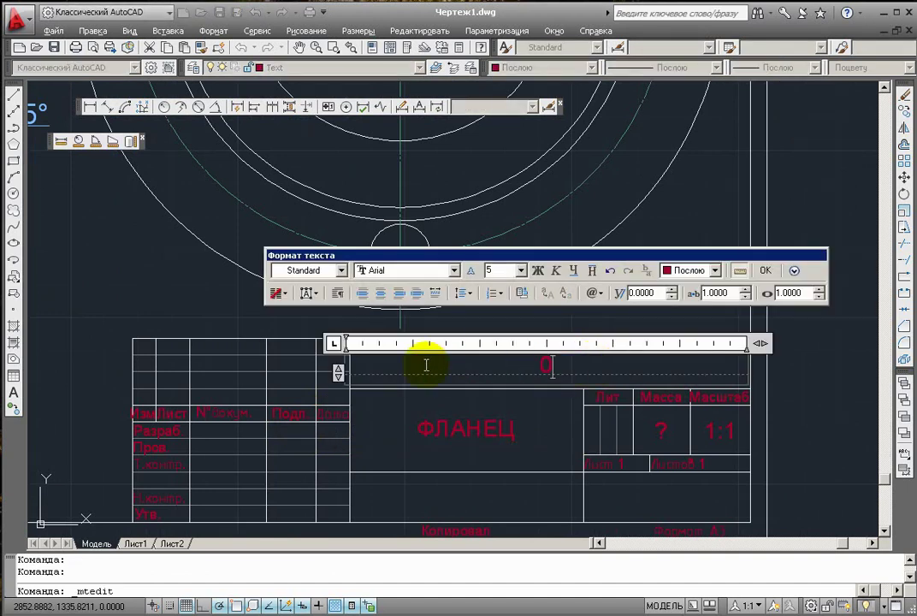
click(763, 270)
Step: Replace the question mark in the Масса cell with 5
click(665, 434)
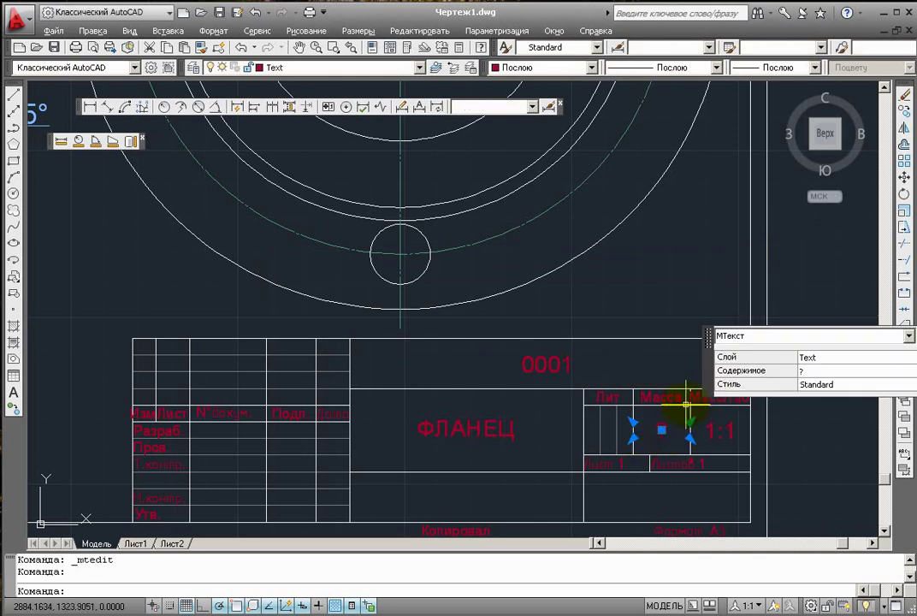
double_click(680, 416)
drag(684, 432, 625, 434)
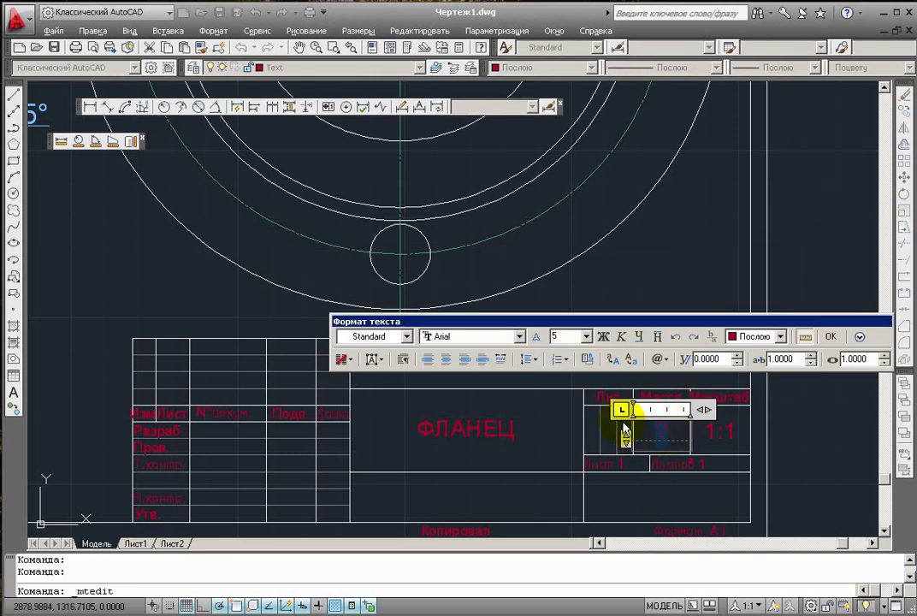
click(830, 341)
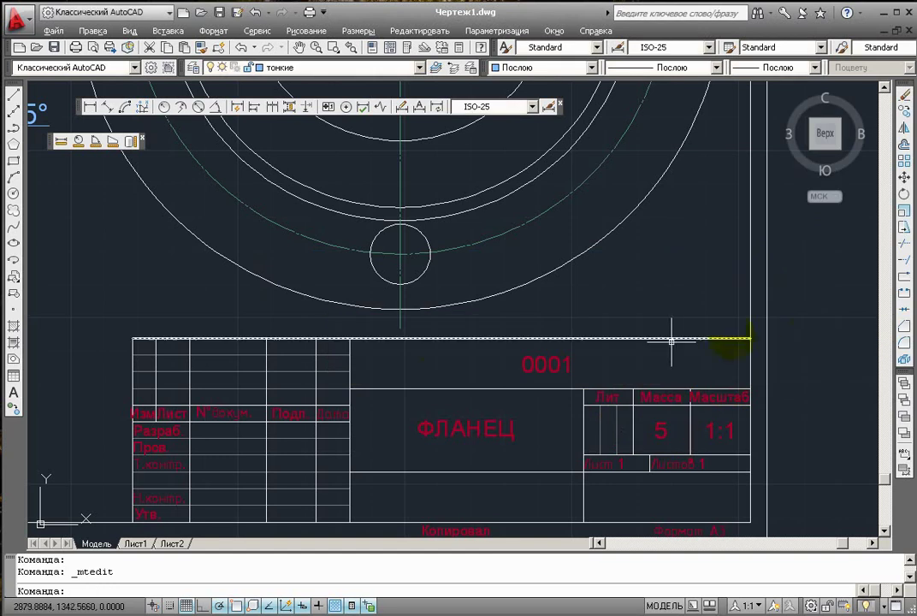
scroll(327, 416, down, 4)
scroll(372, 440, up, 3)
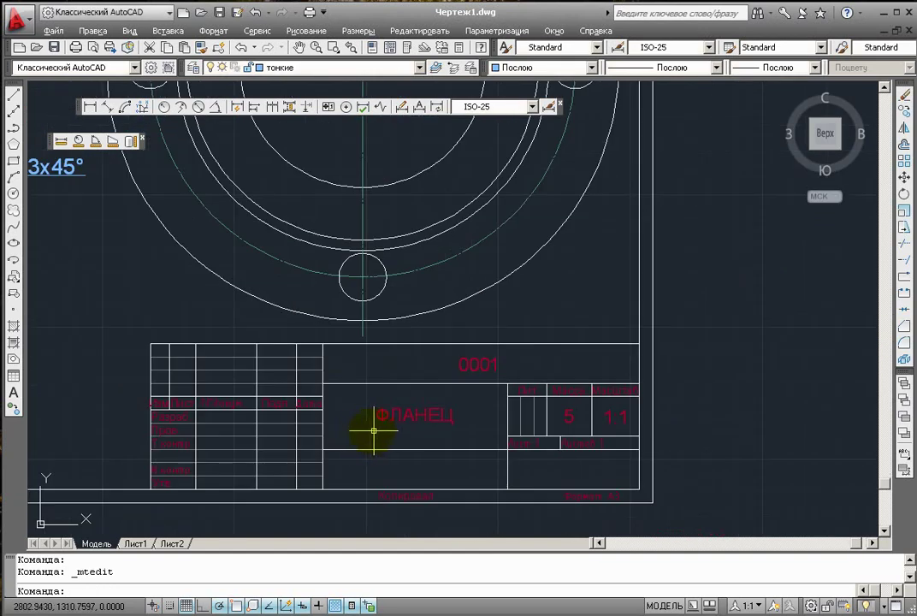
scroll(418, 429, up, 2)
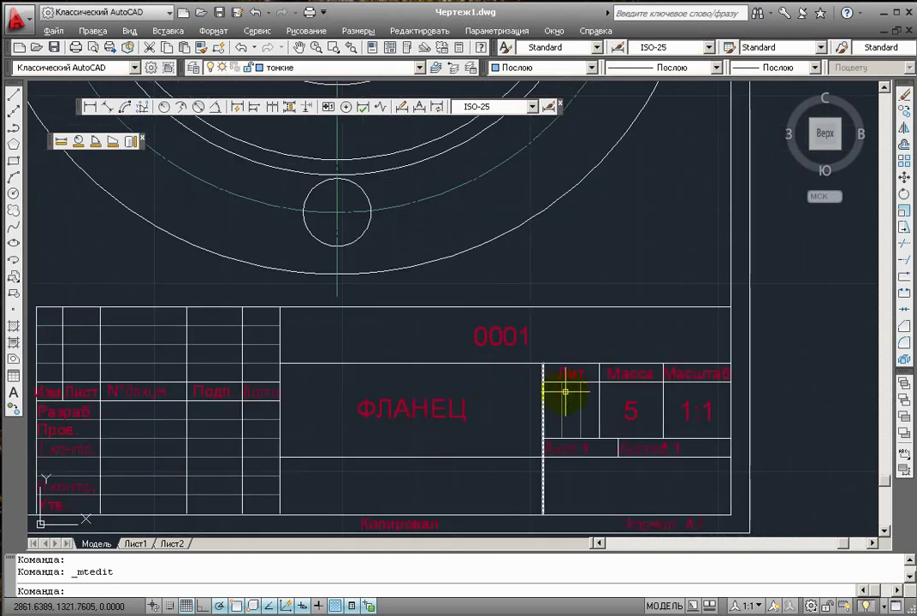
Step: Select the ФЛАНЕЦ title text and all similar text objects in the title block
click(435, 410)
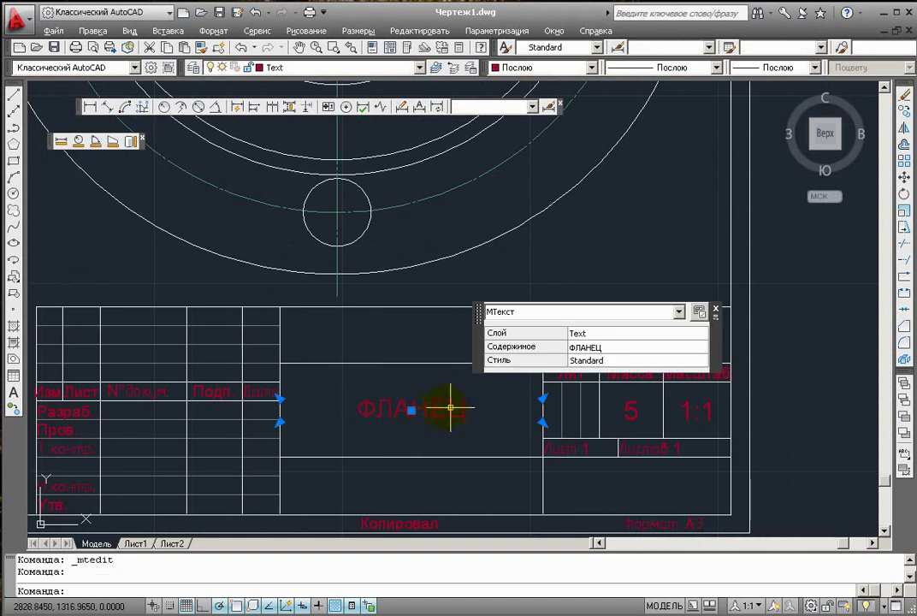
right_click(438, 411)
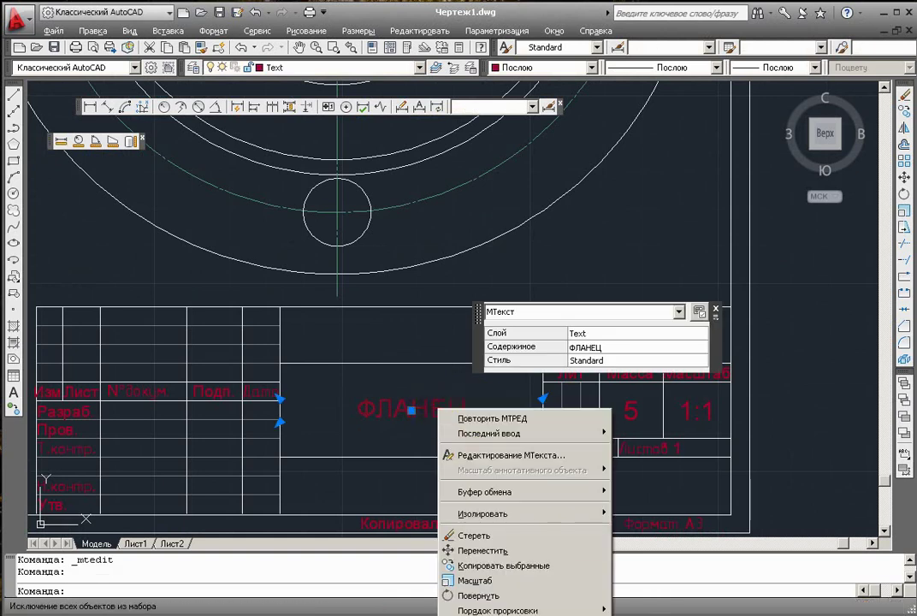
click(479, 614)
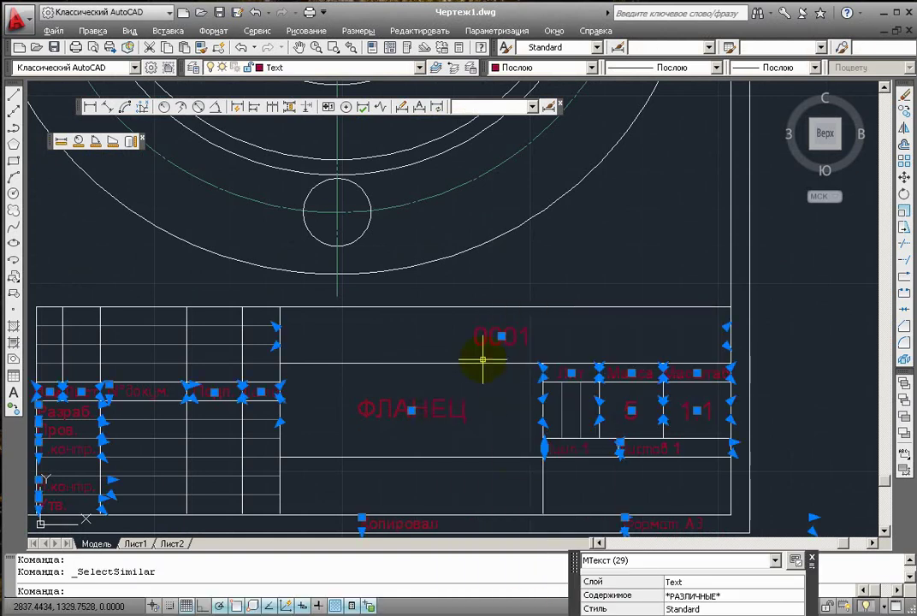
Step: Set the Standard text style to the ISOCPEUR font with a 15° oblique angle and apply it
click(596, 47)
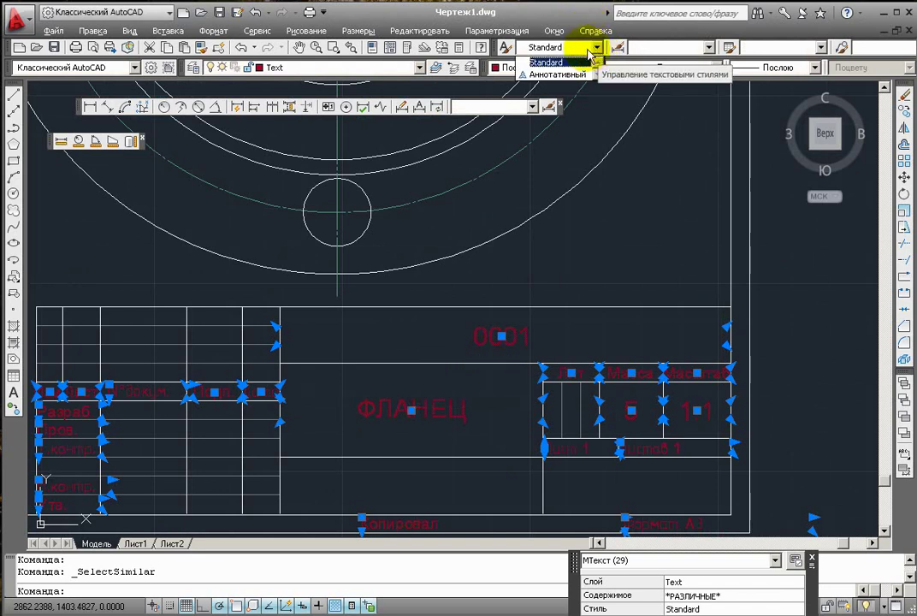
click(513, 47)
click(505, 47)
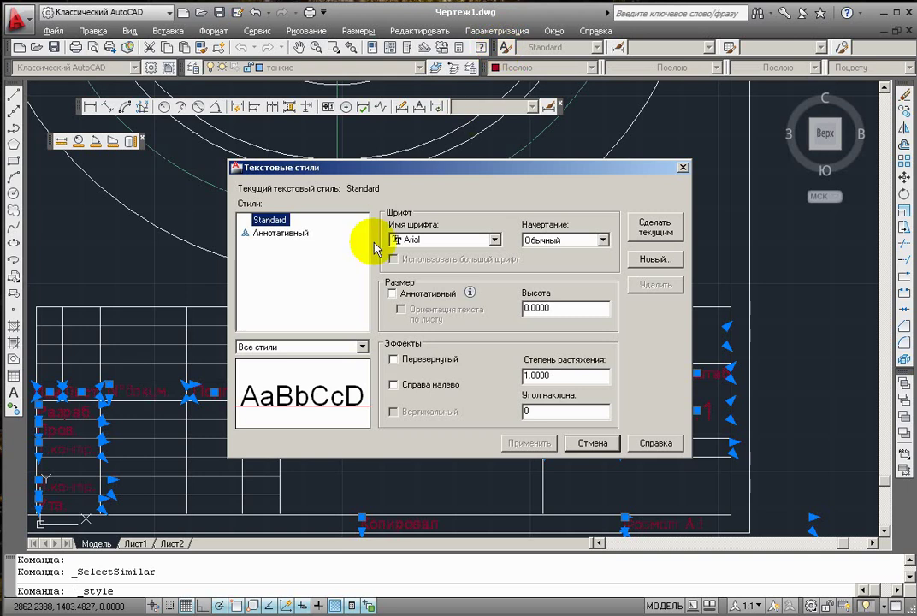
click(494, 241)
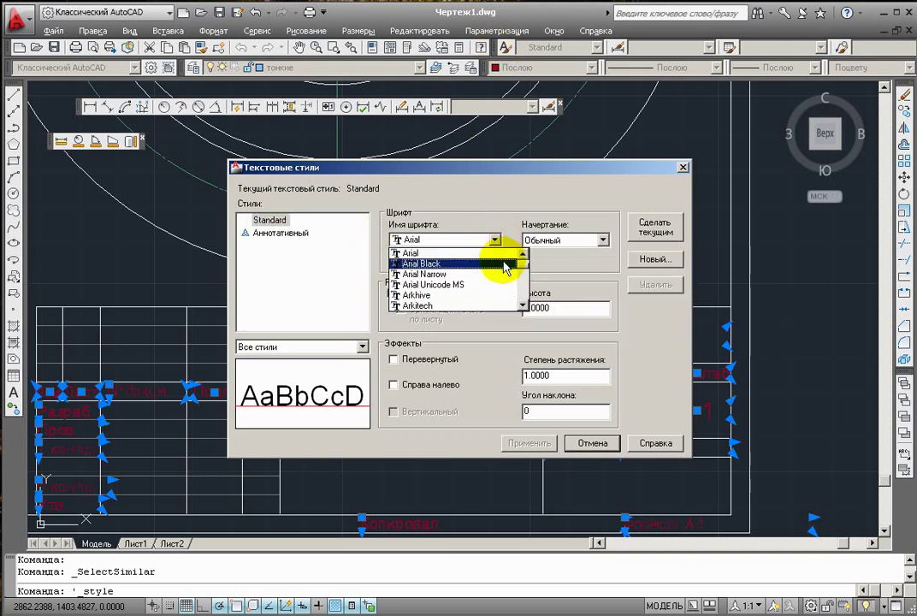
scroll(528, 275, down, 5)
mouse_move(528, 276)
mouse_down()
mouse_move(527, 301)
mouse_move(526, 291)
mouse_up()
scroll(488, 280, up, 18)
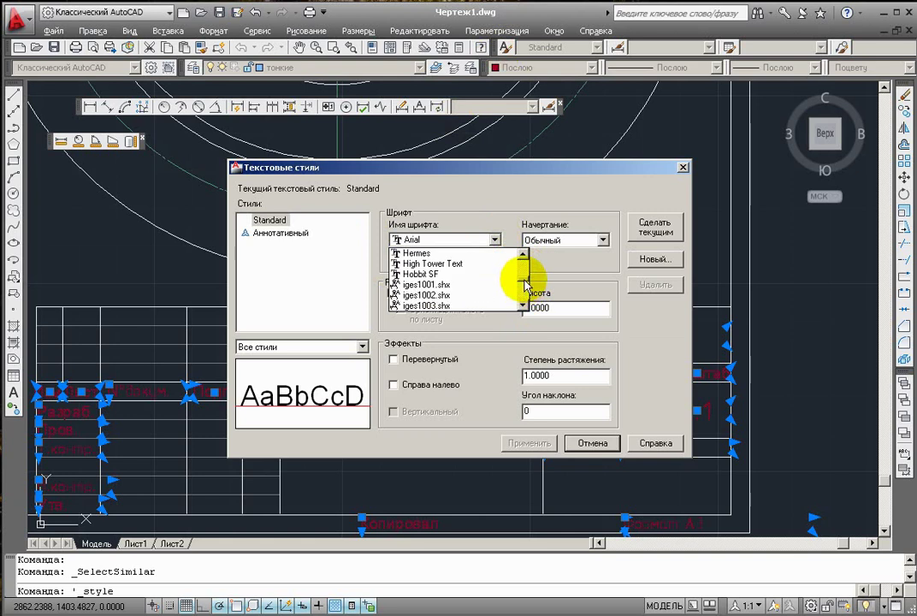
scroll(469, 275, down, 5)
scroll(468, 276, down, 2)
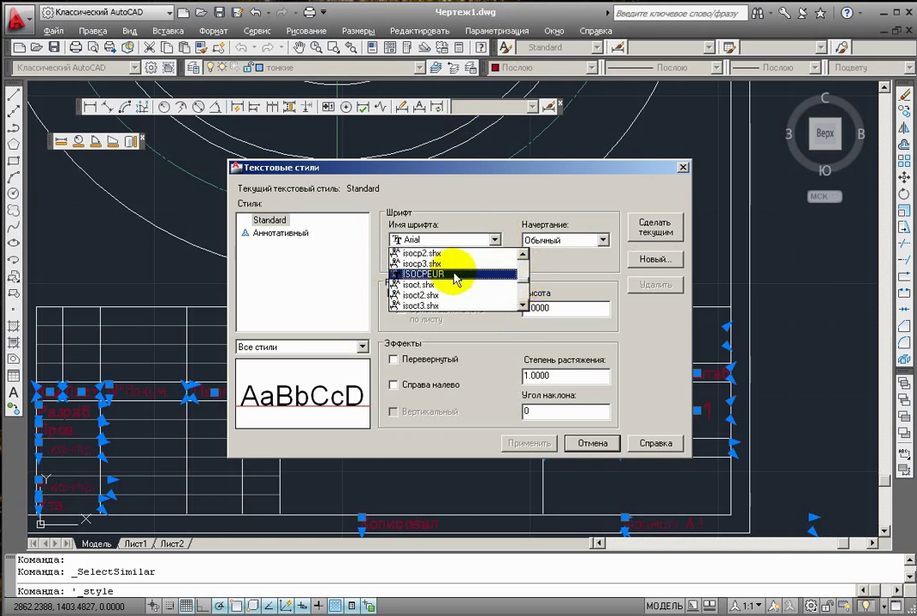
click(445, 279)
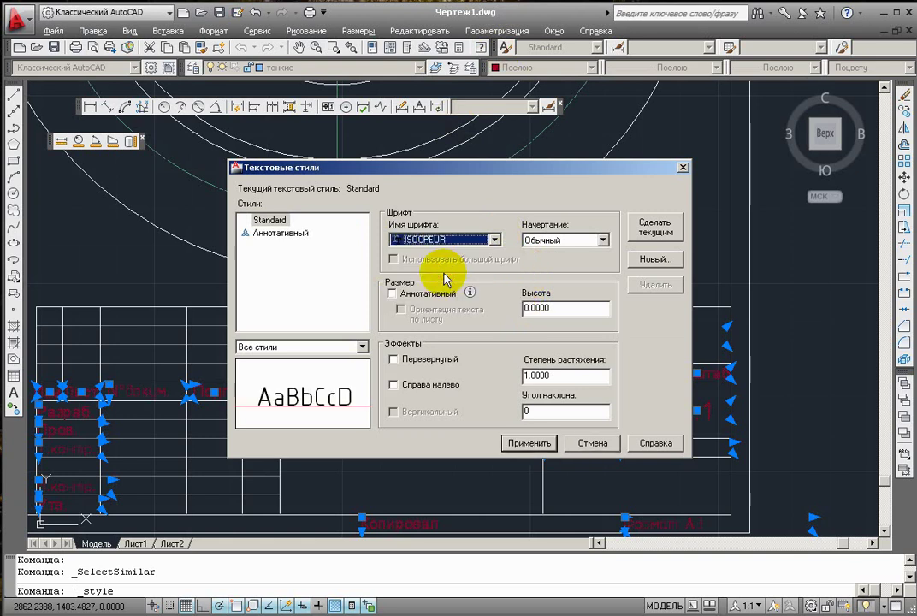
double_click(527, 411)
text(15)
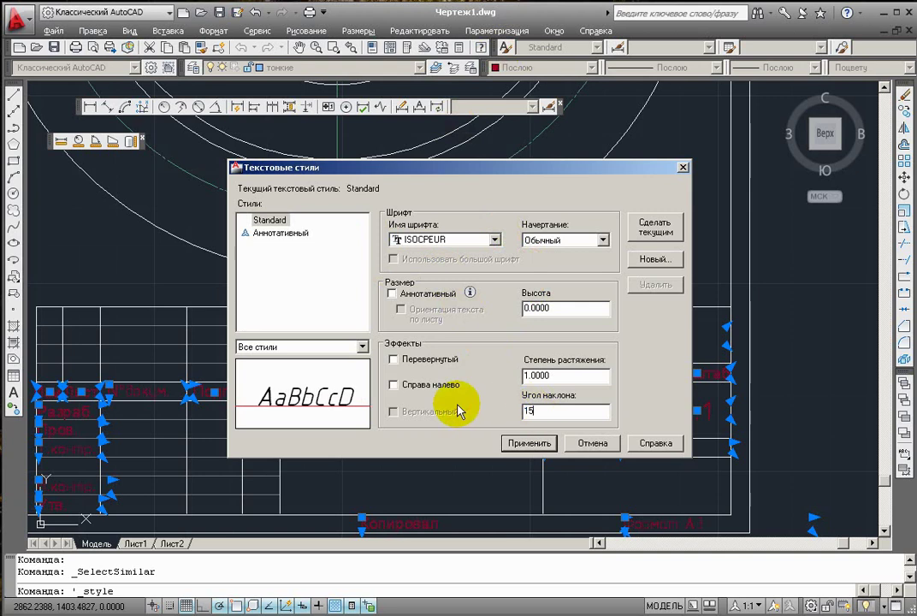
click(528, 443)
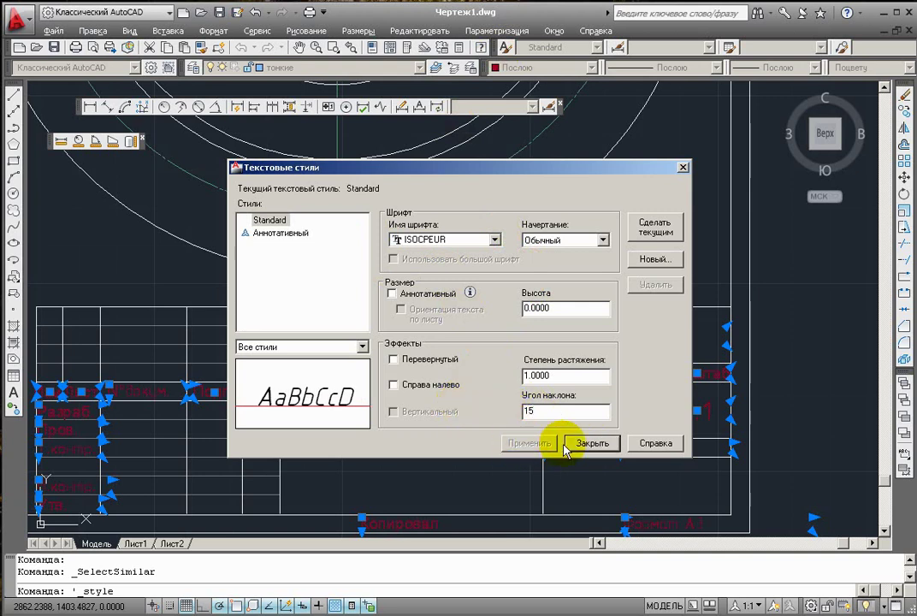
click(590, 443)
key(Escape)
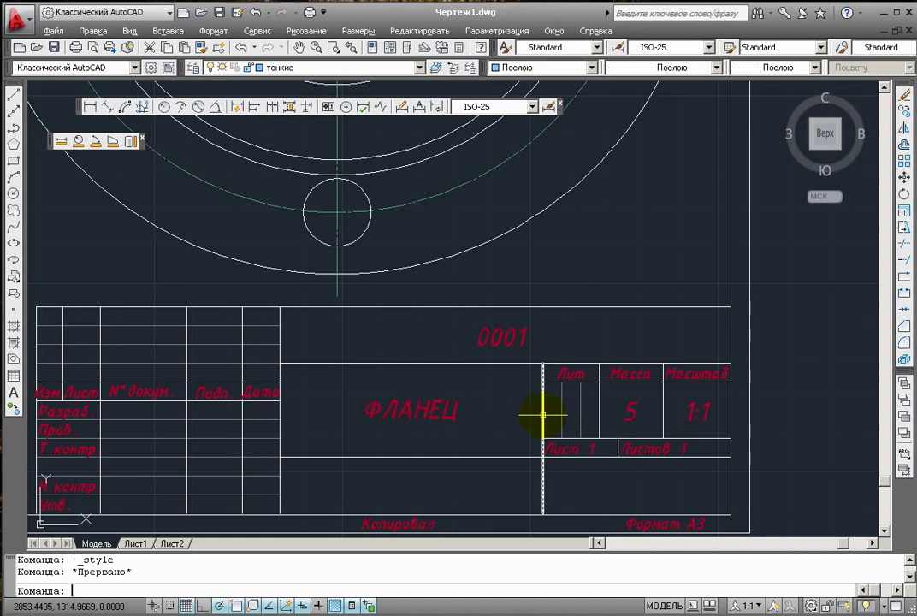
key(Escape)
scroll(349, 410, down, 2)
scroll(303, 430, up, 2)
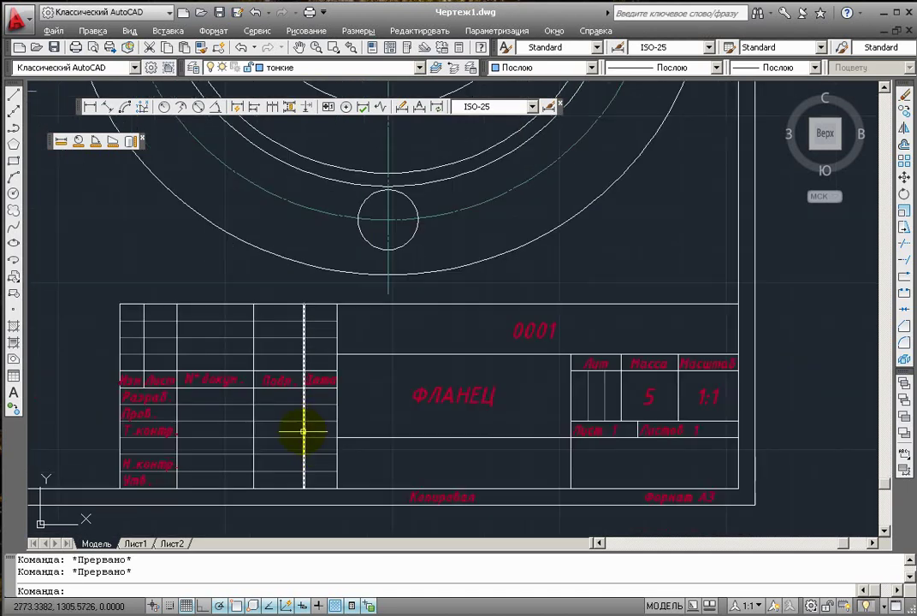
scroll(479, 391, up, 1)
scroll(485, 420, down, 2)
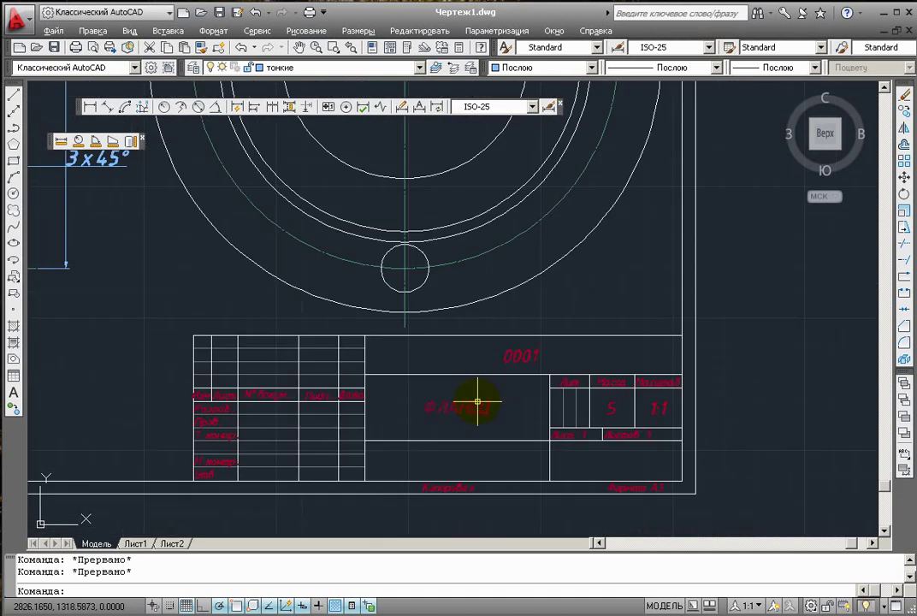
scroll(475, 403, down, 2)
middle_drag(274, 298, 463, 384)
scroll(362, 314, up, 3)
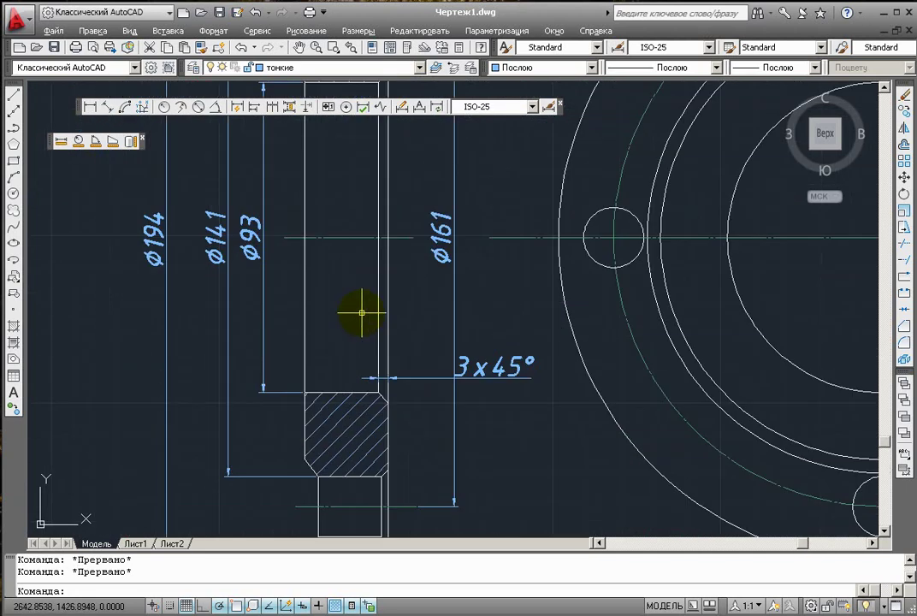
middle_drag(294, 291, 207, 449)
scroll(397, 332, down, 6)
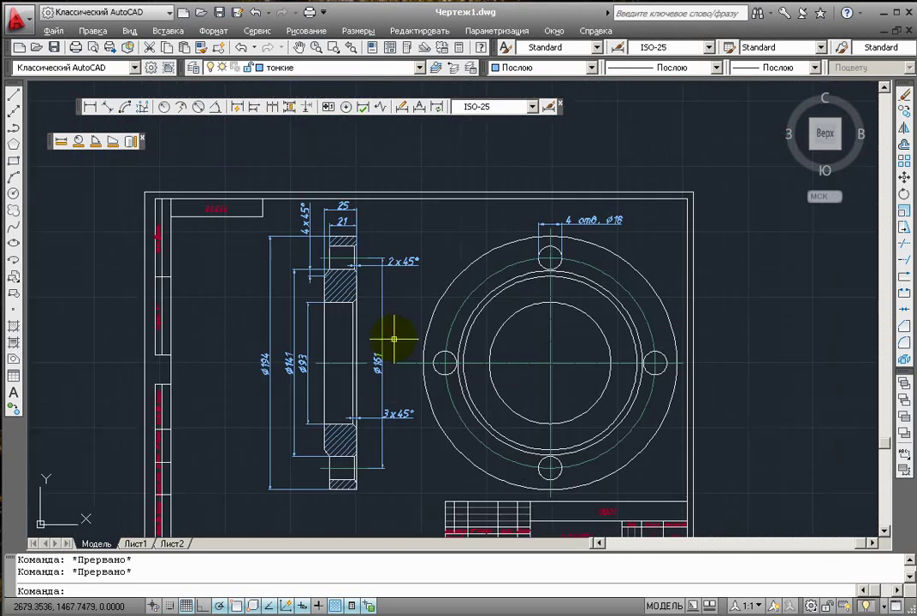
scroll(478, 293, up, 3)
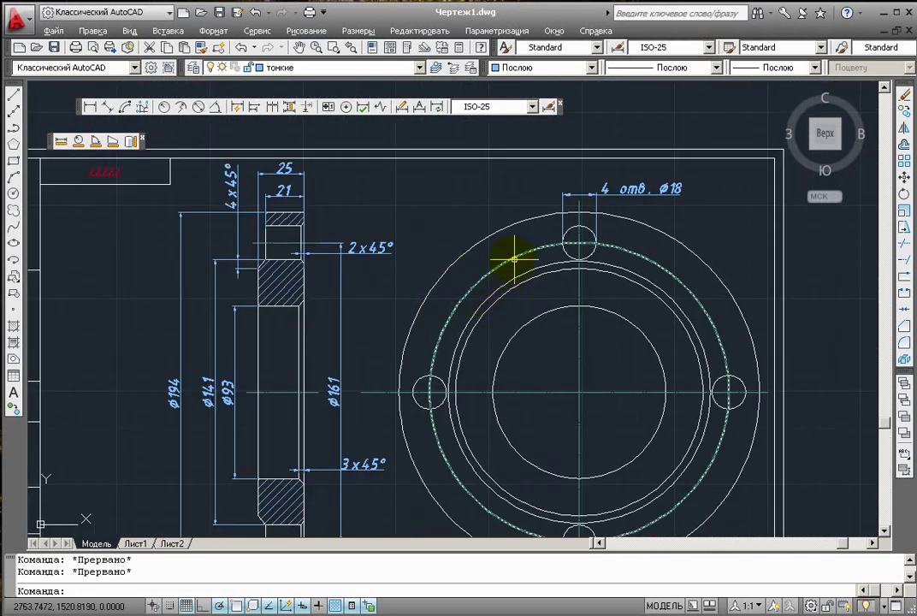
scroll(508, 265, down, 2)
middle_drag(542, 379, 544, 339)
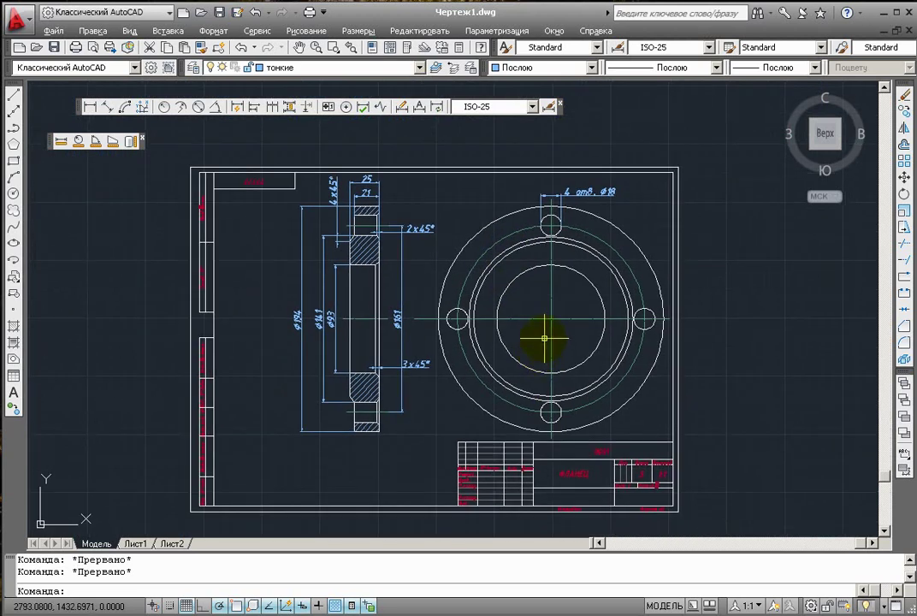